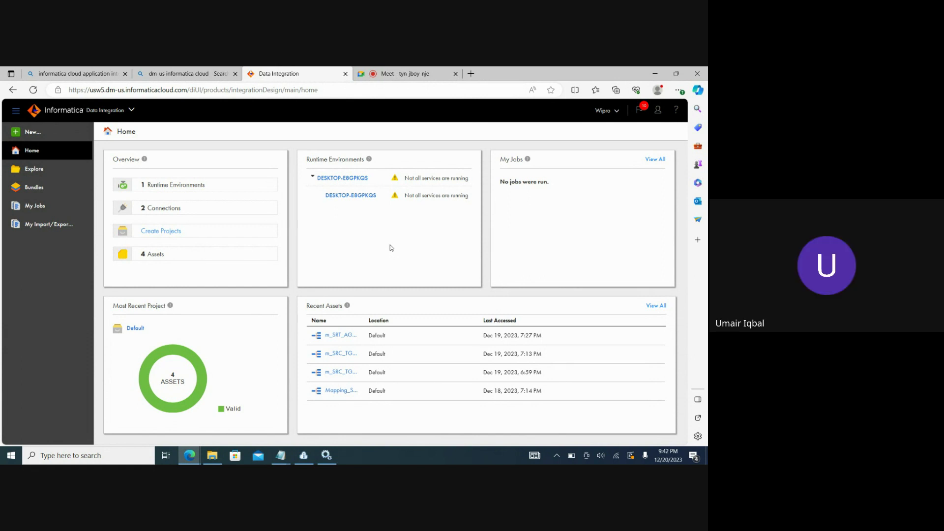
# Create a new asset of type Mapping.
pyautogui.click(28, 140)
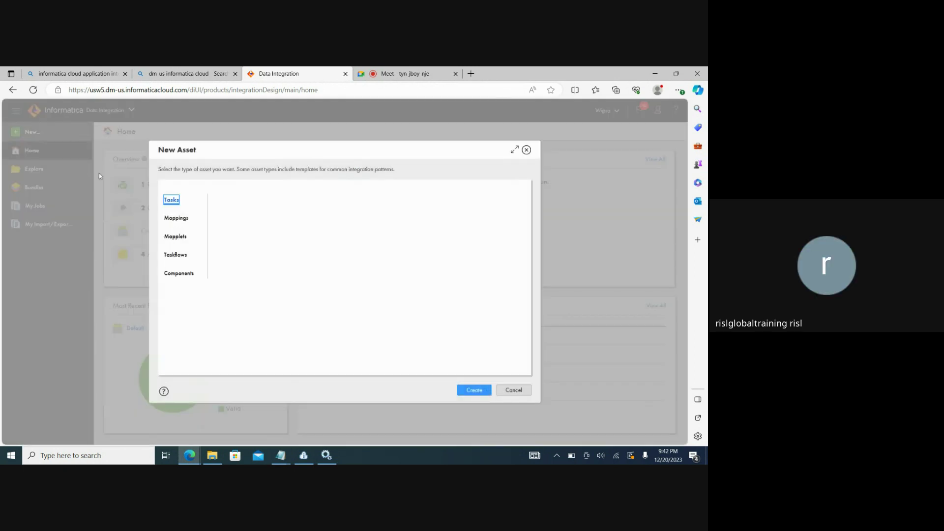
pyautogui.click(175, 220)
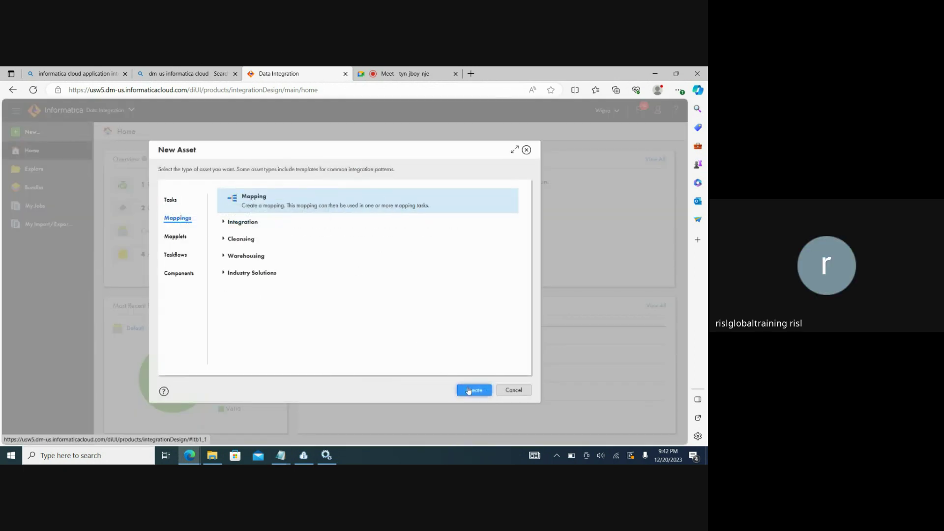
pyautogui.click(468, 390)
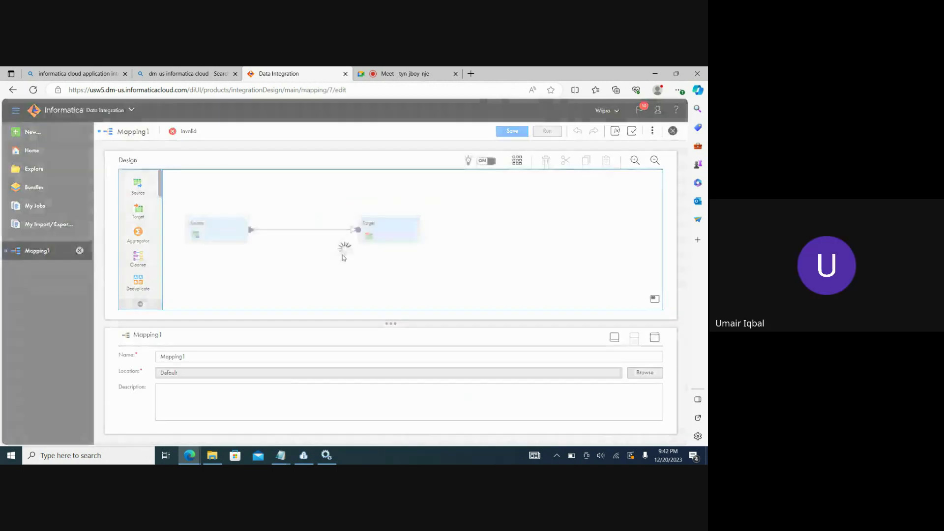
# Insert a Filter transformation into the link between Source and Target in the mapping.
pyautogui.click(214, 231)
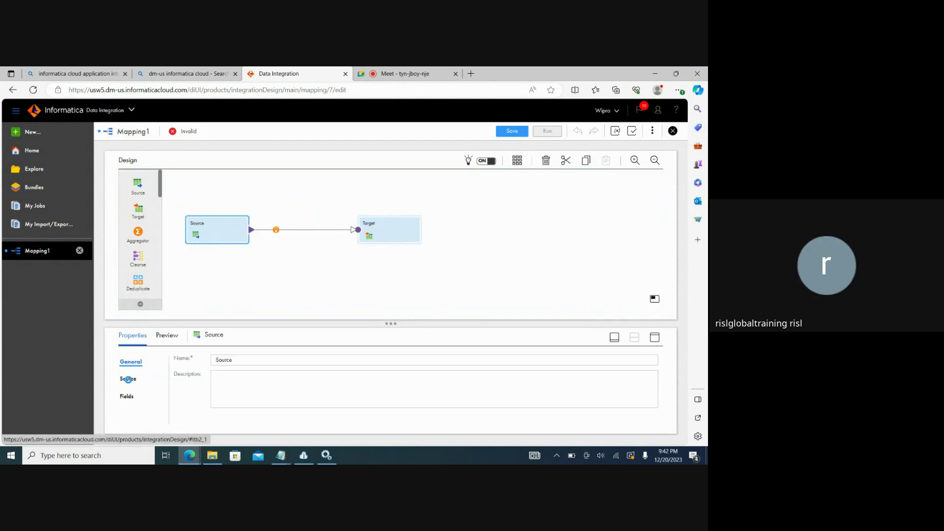
pyautogui.click(129, 380)
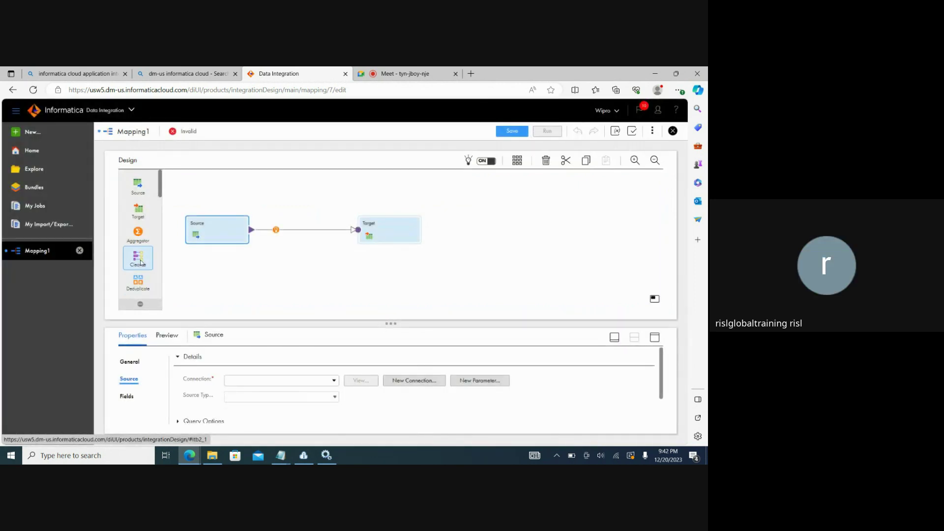
pyautogui.moveTo(162, 194); pyautogui.dragTo(162, 210)
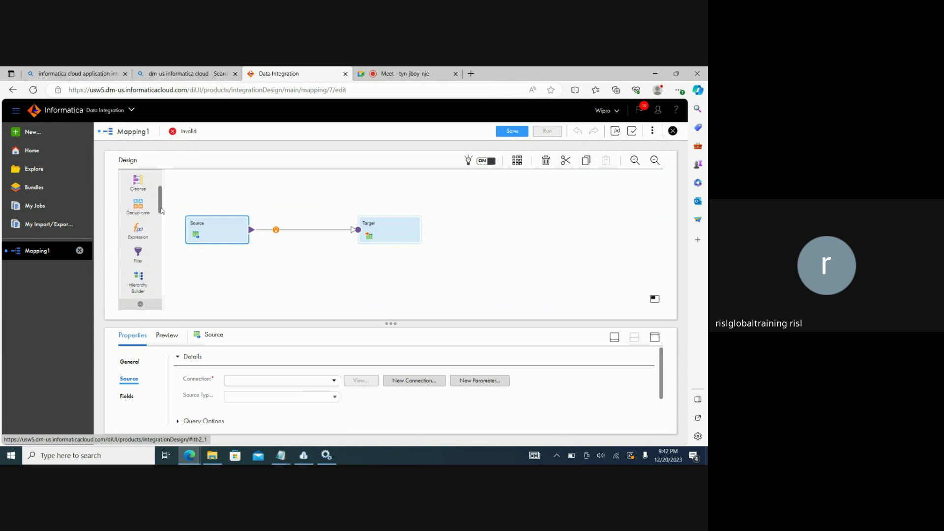
pyautogui.moveTo(140, 261); pyautogui.dragTo(282, 225)
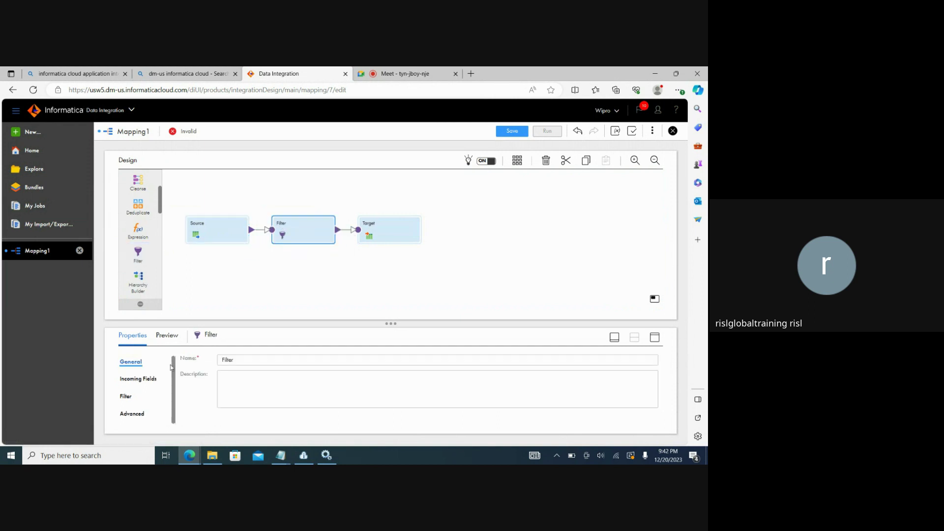
# Configure the Source to use the Source_FlatFile connection with SEQ_1.txt as its source object.
pyautogui.click(227, 227)
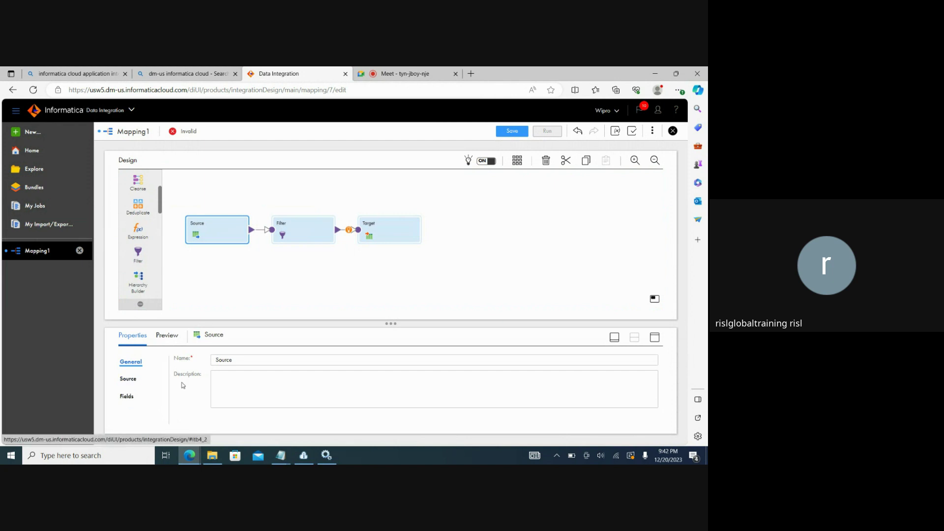
pyautogui.click(128, 379)
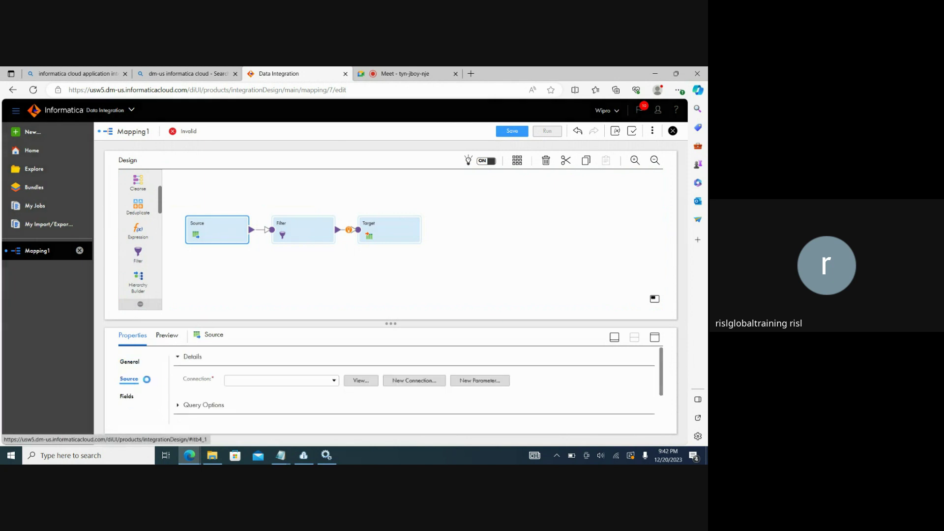
pyautogui.click(278, 383)
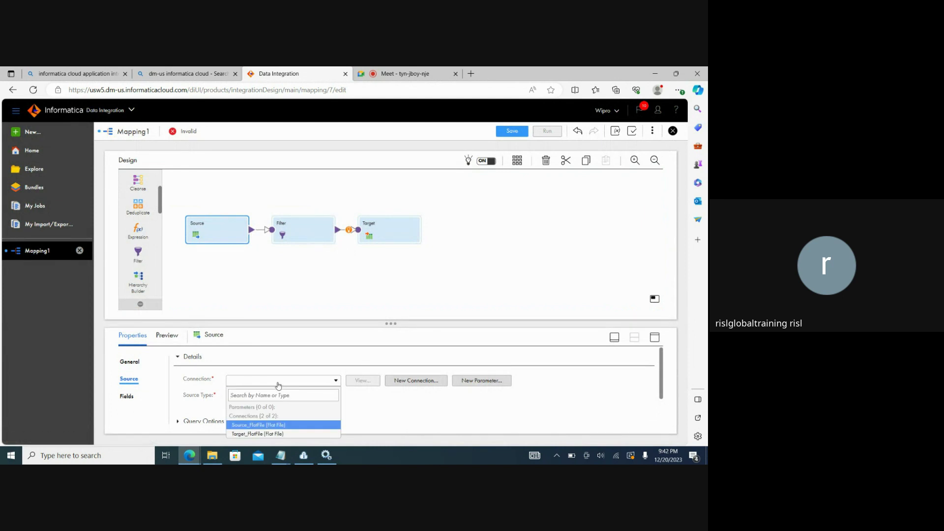
pyautogui.click(271, 425)
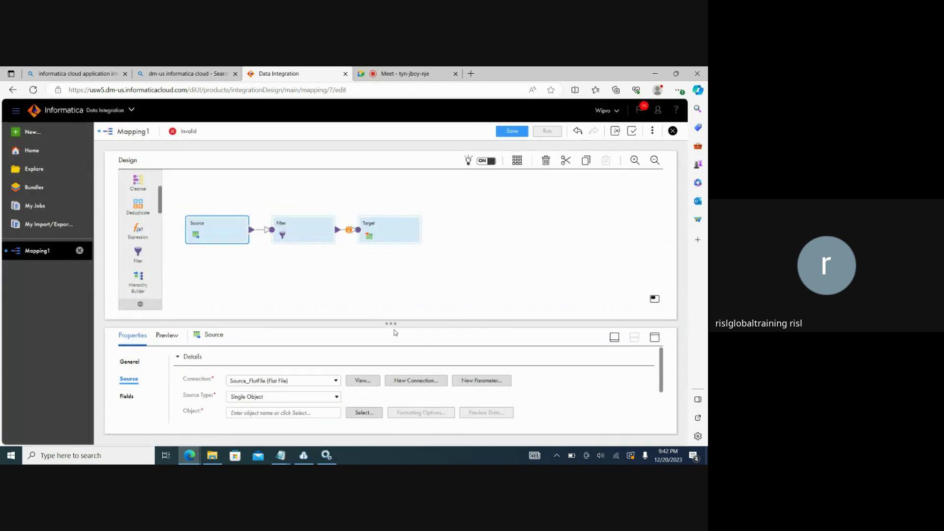
pyautogui.moveTo(392, 324); pyautogui.dragTo(386, 285)
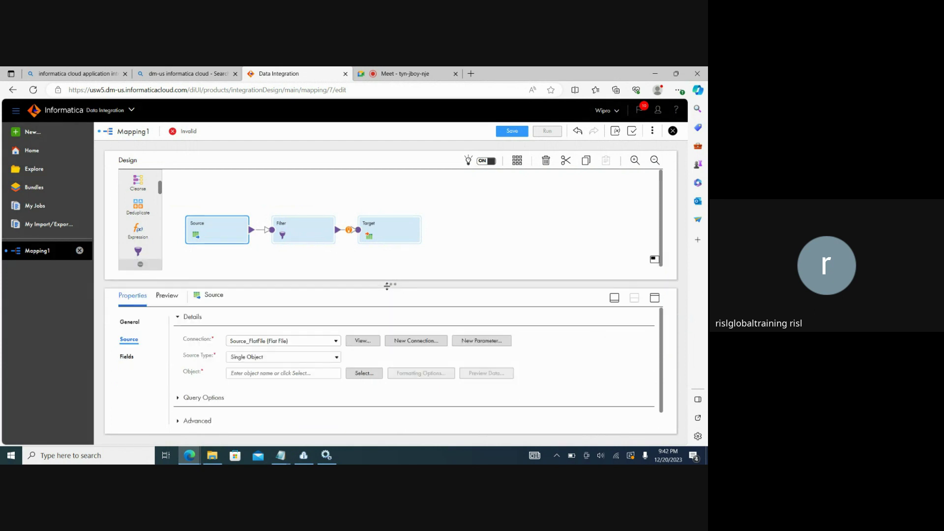
pyautogui.click(360, 374)
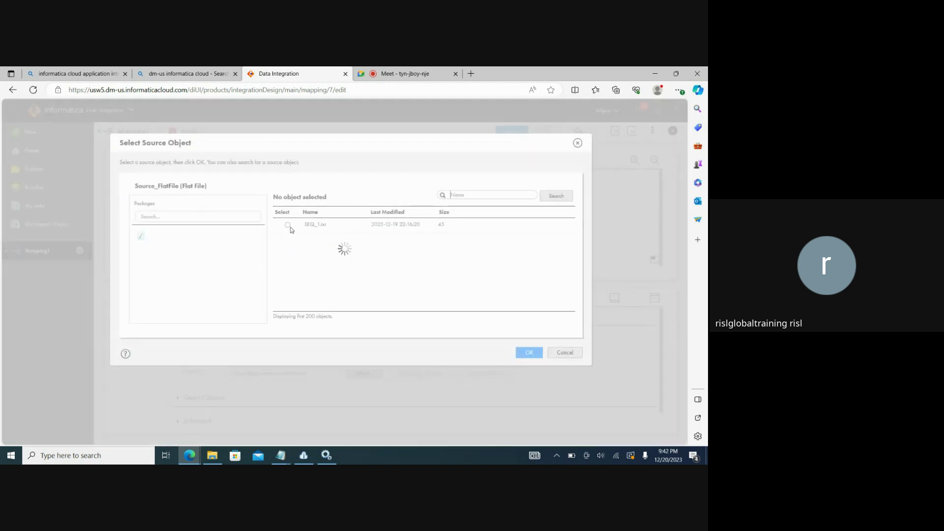
pyautogui.click(287, 225)
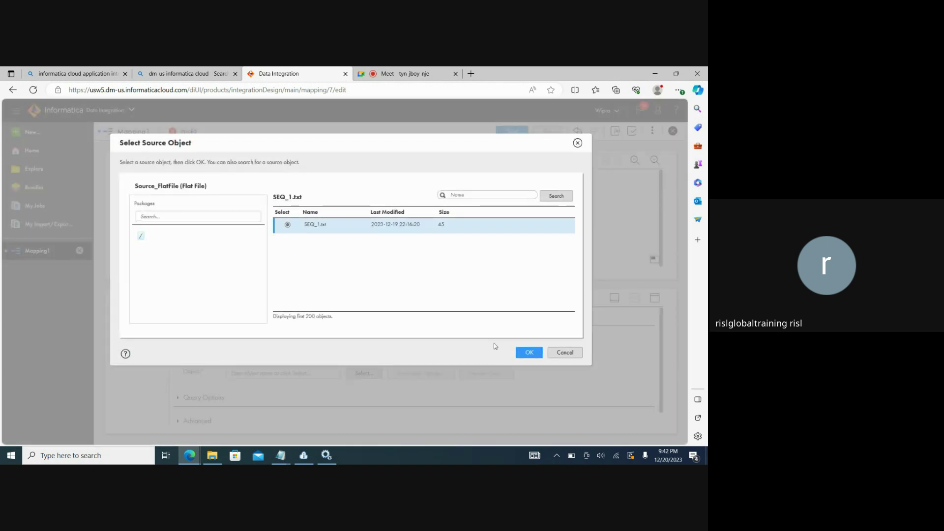
pyautogui.click(527, 352)
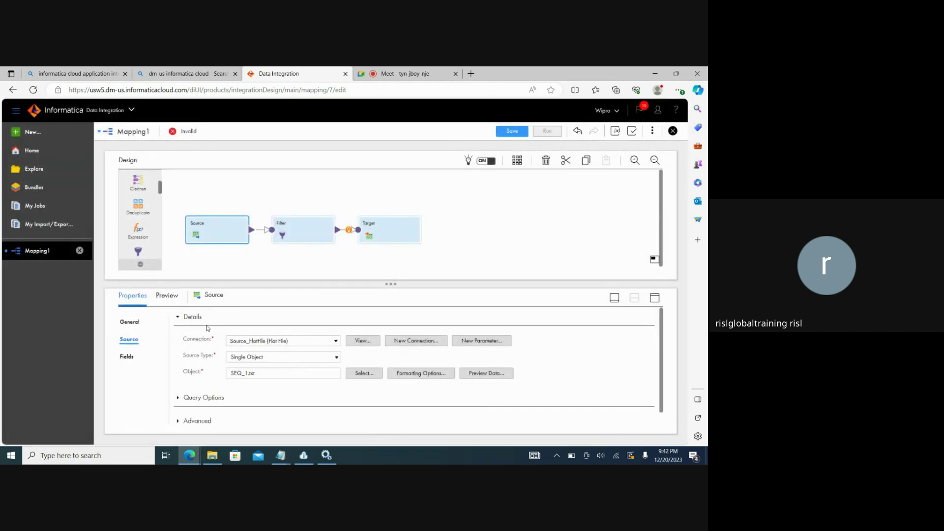
# Review the Filter transformation's incoming fields and add a simple filter condition on field c1.
pyautogui.click(299, 234)
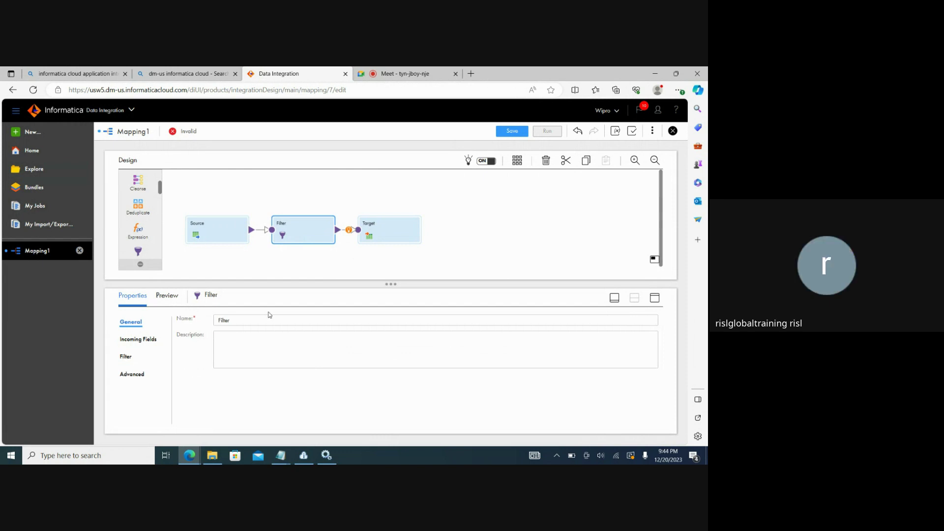
pyautogui.click(149, 343)
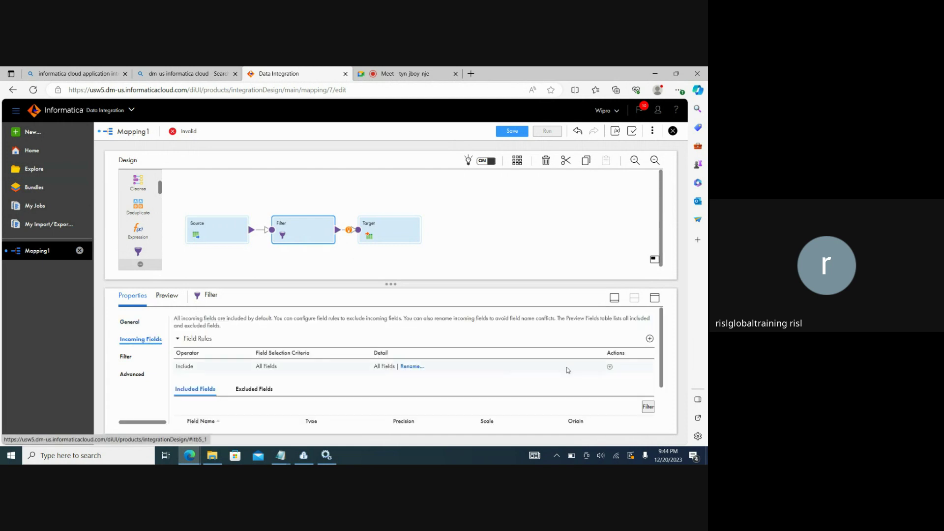
pyautogui.moveTo(664, 331); pyautogui.dragTo(660, 372)
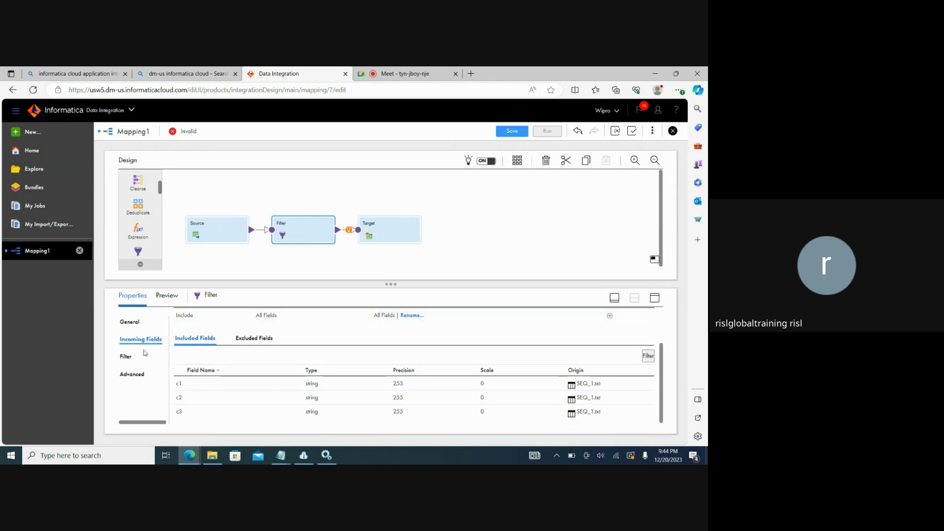
pyautogui.click(127, 352)
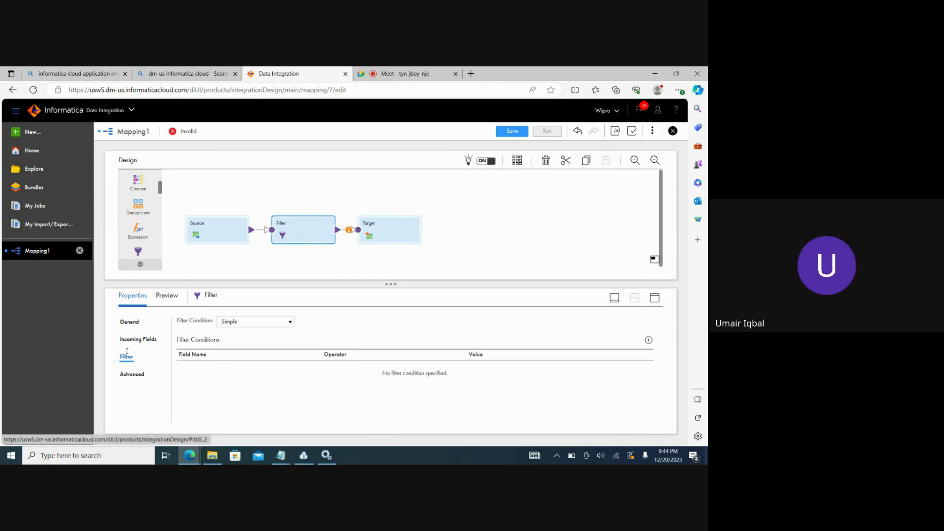
pyautogui.click(648, 341)
pyautogui.click(317, 372)
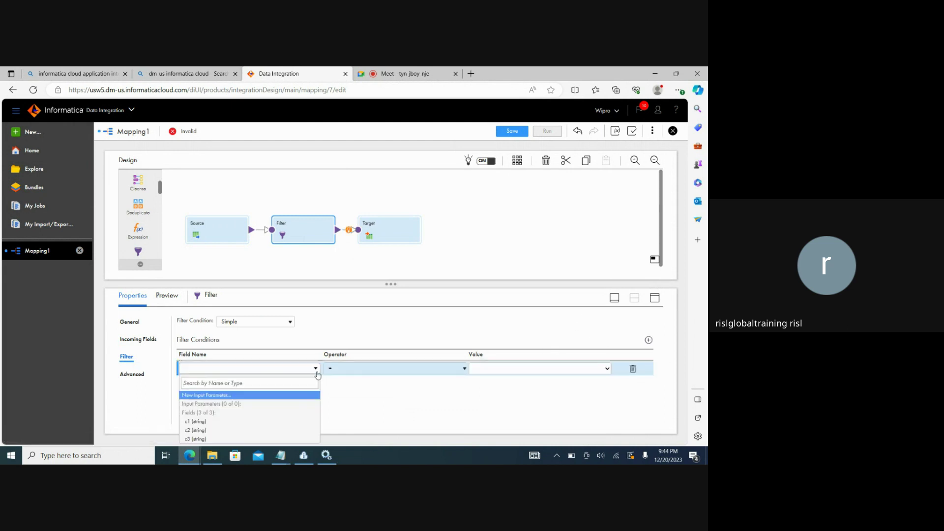
pyautogui.click(214, 422)
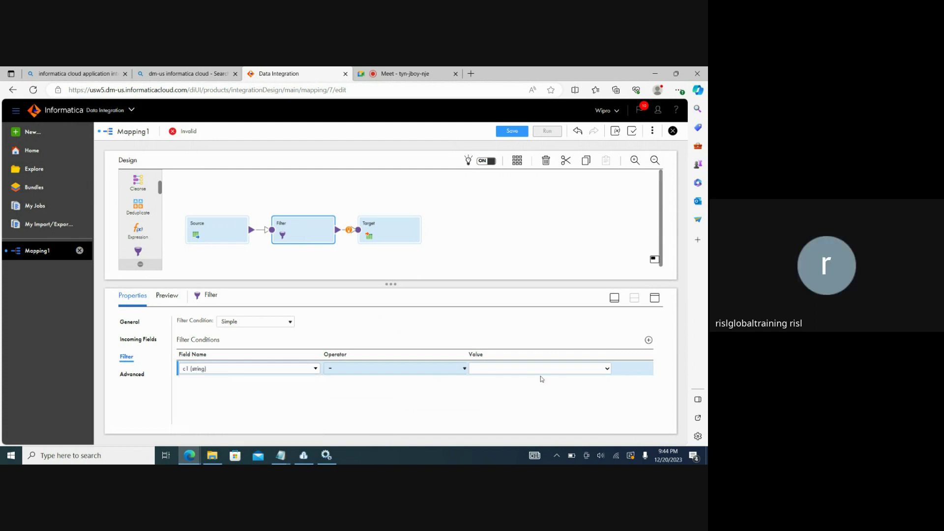
# Set the value of the c1 filter condition to 1.
pyautogui.click(463, 368)
pyautogui.click(464, 369)
pyautogui.click(607, 369)
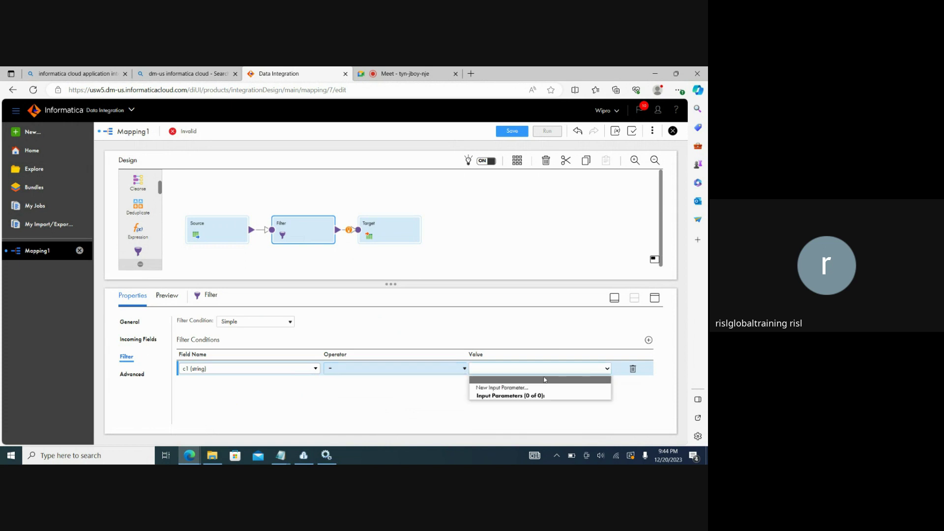
pyautogui.click(512, 371)
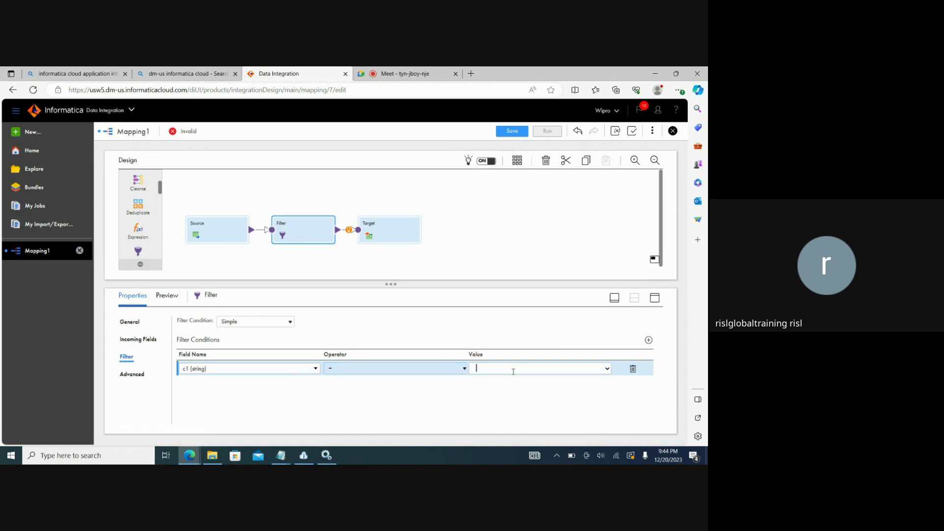
pyautogui.write("'")
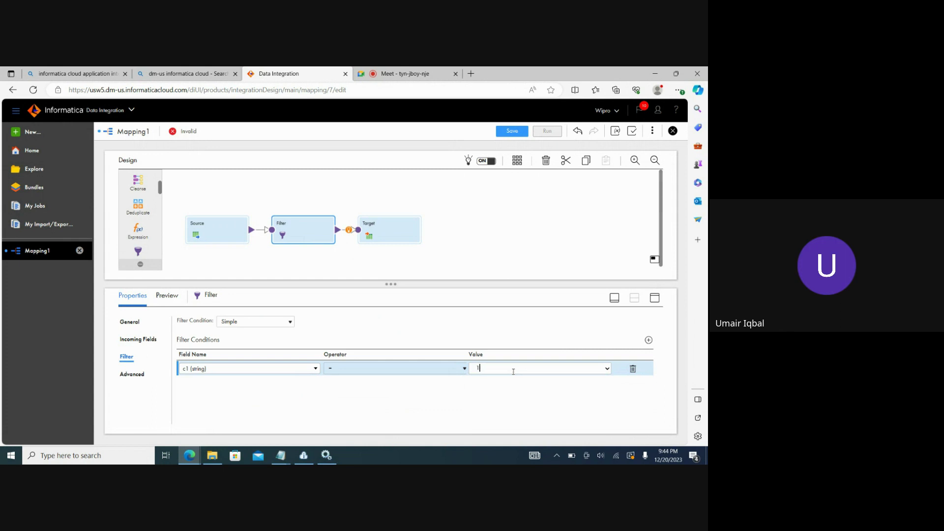
pyautogui.write("1'")
pyautogui.press('BackSpace')
pyautogui.press('BackSpace')
pyautogui.press('BackSpace')
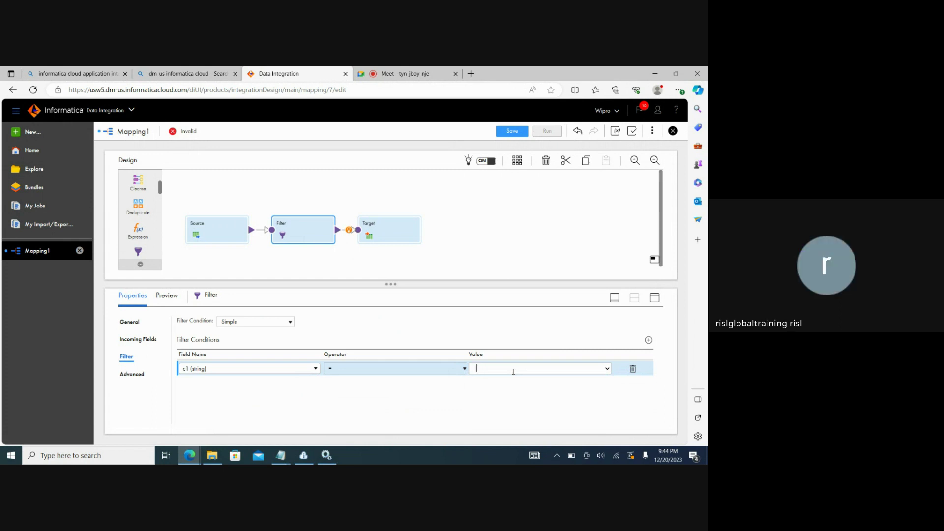
pyautogui.write('1')
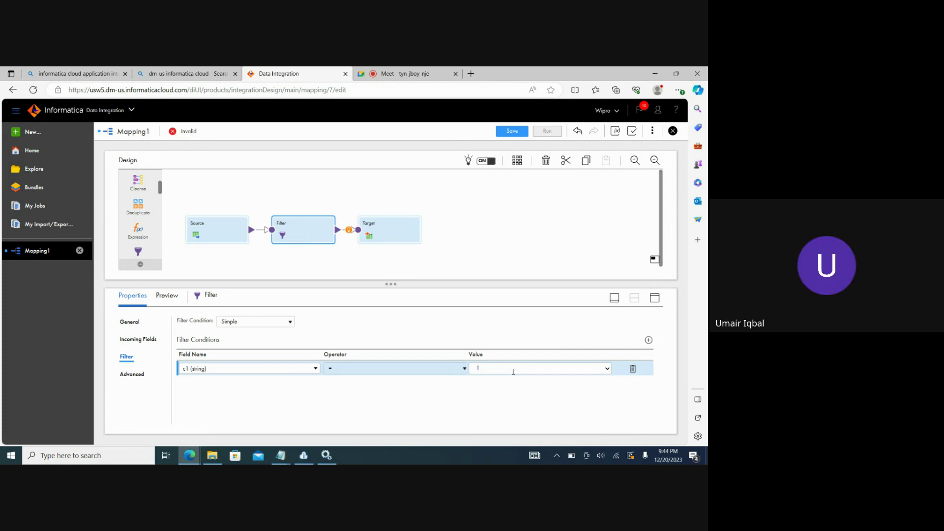
pyautogui.click(372, 396)
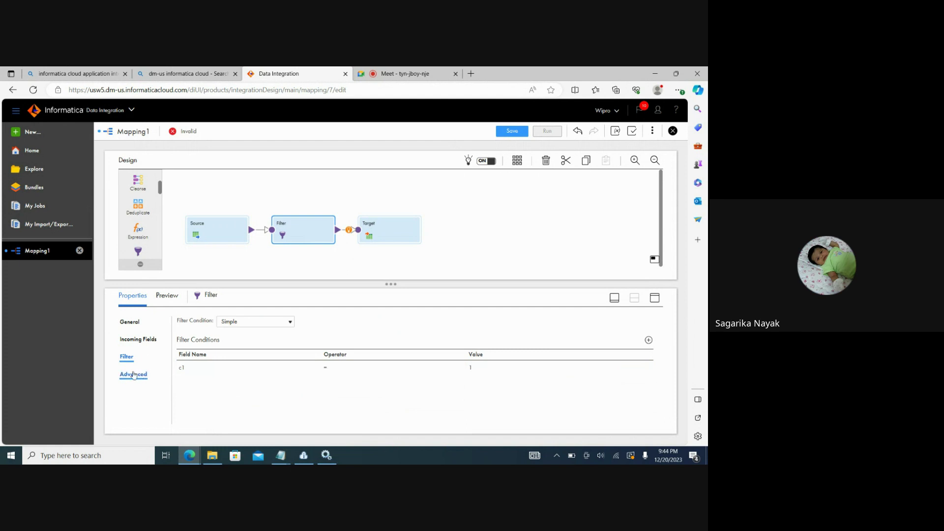
# Assign the Target_FlatFile connection to the Target.
pyautogui.click(384, 226)
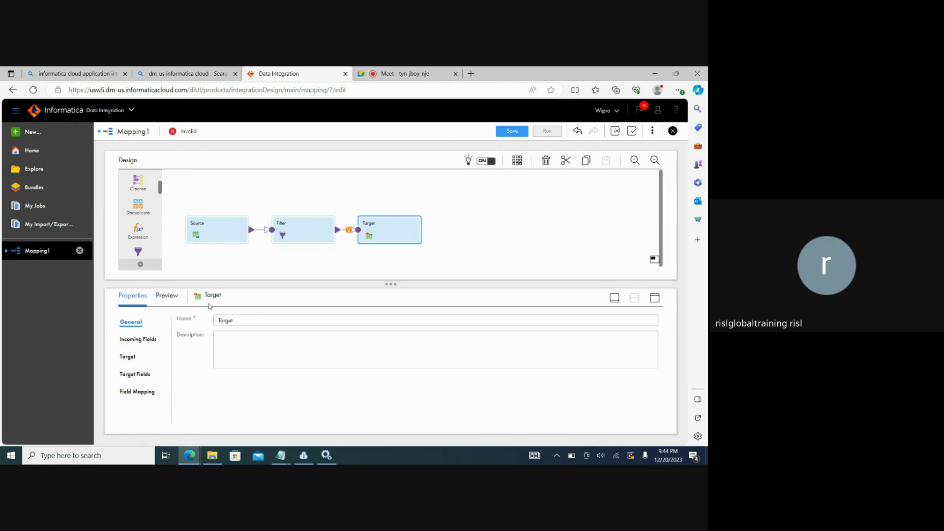
pyautogui.click(125, 356)
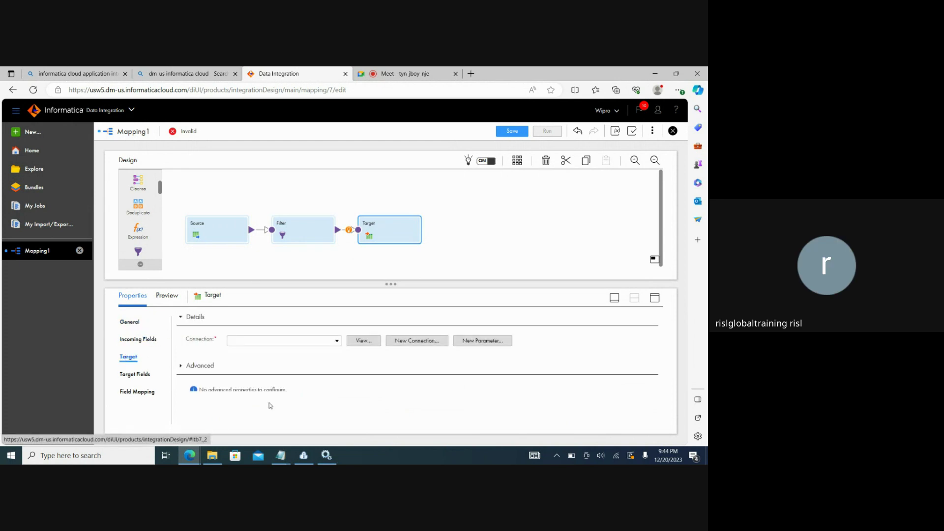
pyautogui.click(329, 344)
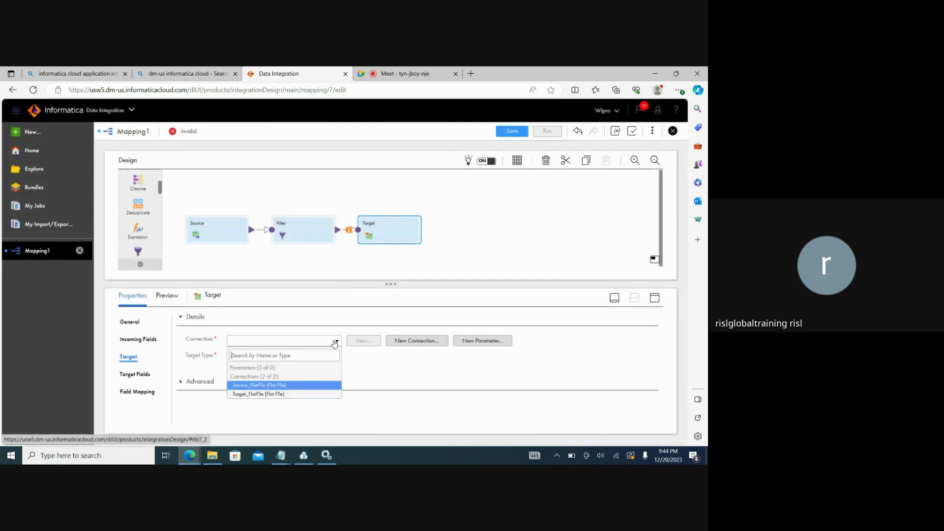
pyautogui.click(279, 395)
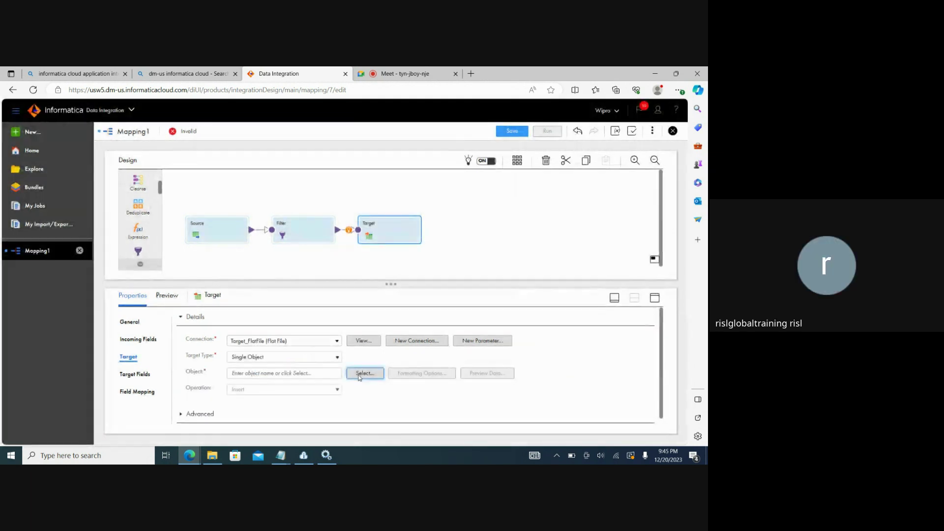
# Define the target object as a new file created at runtime with the static file name FF_FILTER.txt.
pyautogui.click(359, 375)
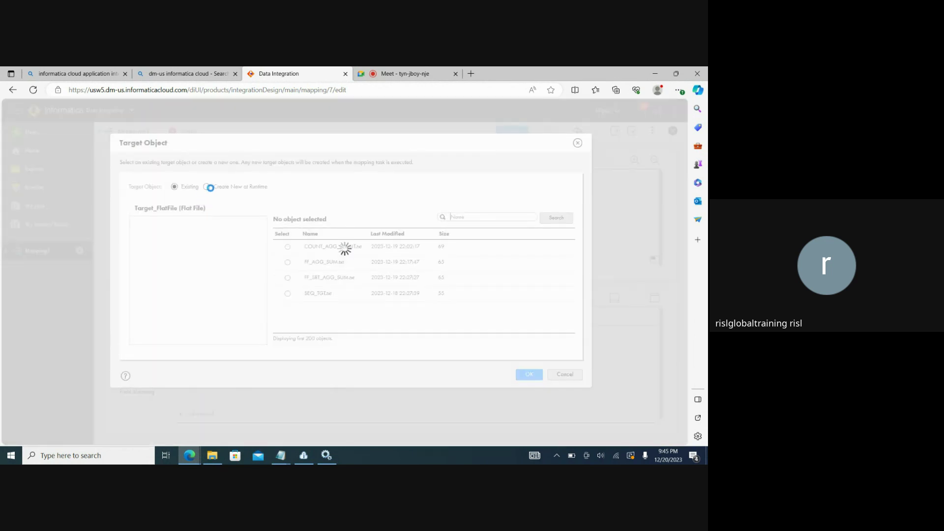
pyautogui.click(208, 188)
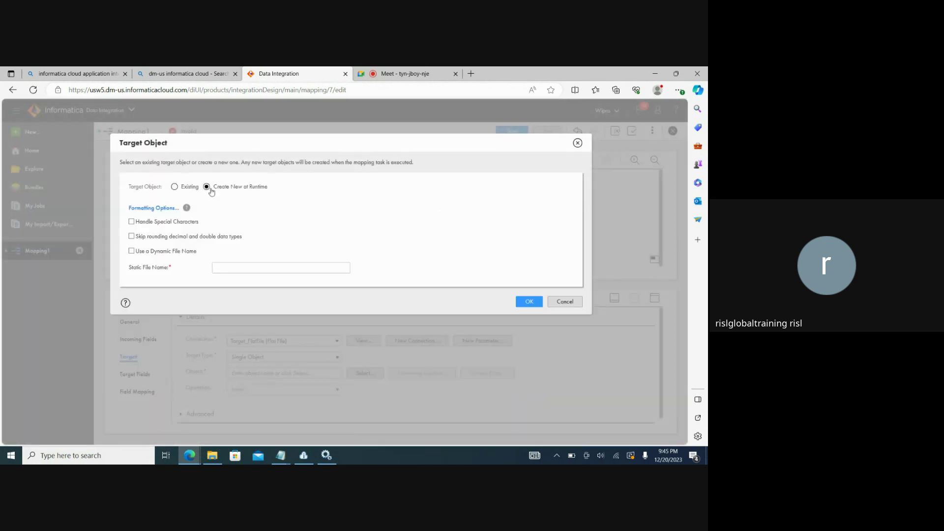
pyautogui.click(235, 265)
pyautogui.write('FF_FILET')
pyautogui.press('BackSpace')
pyautogui.write('TER.txt')
pyautogui.click(522, 301)
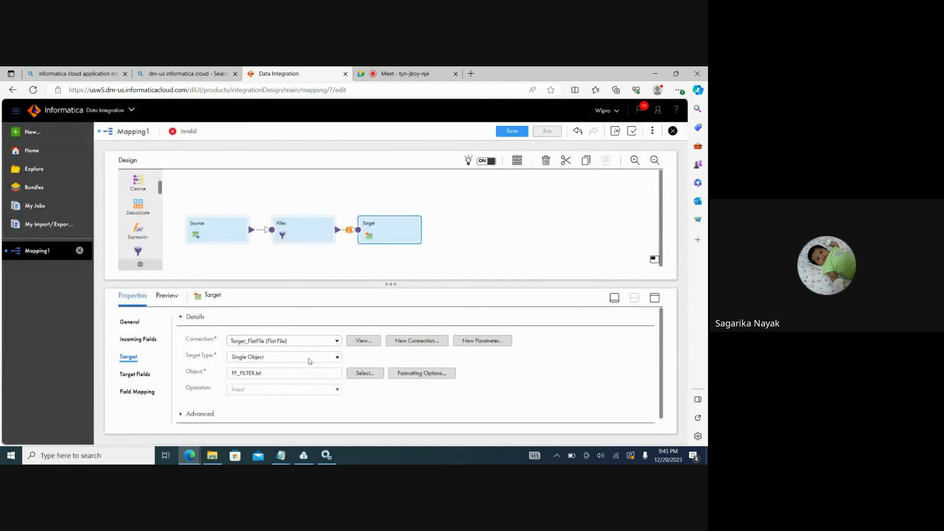
# Rename the mapping as m_FF_FILTER and save it.
pyautogui.click(476, 247)
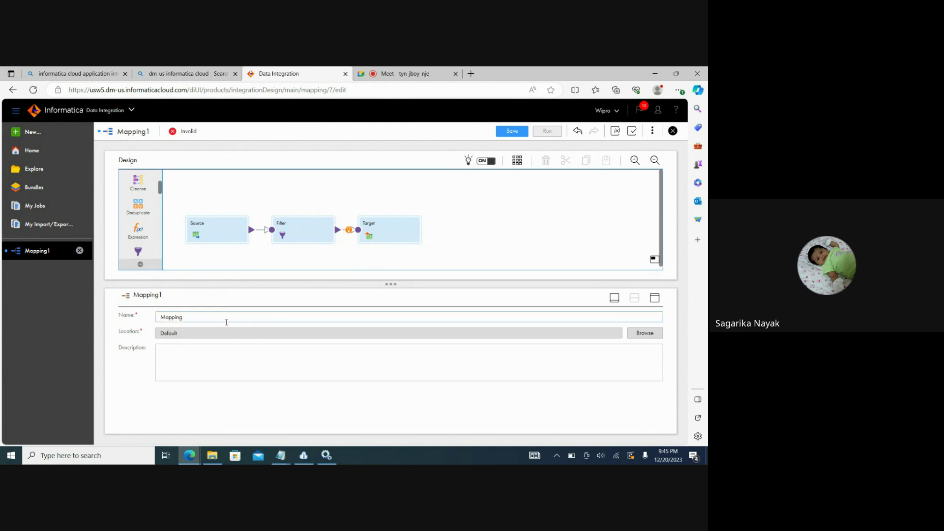
pyautogui.press('BackSpace')
pyautogui.press('BackSpace')
pyautogui.press('BackSpace')
pyautogui.press('BackSpace')
pyautogui.press('BackSpace')
pyautogui.press('BackSpace')
pyautogui.press('BackSpace')
pyautogui.write('m_')
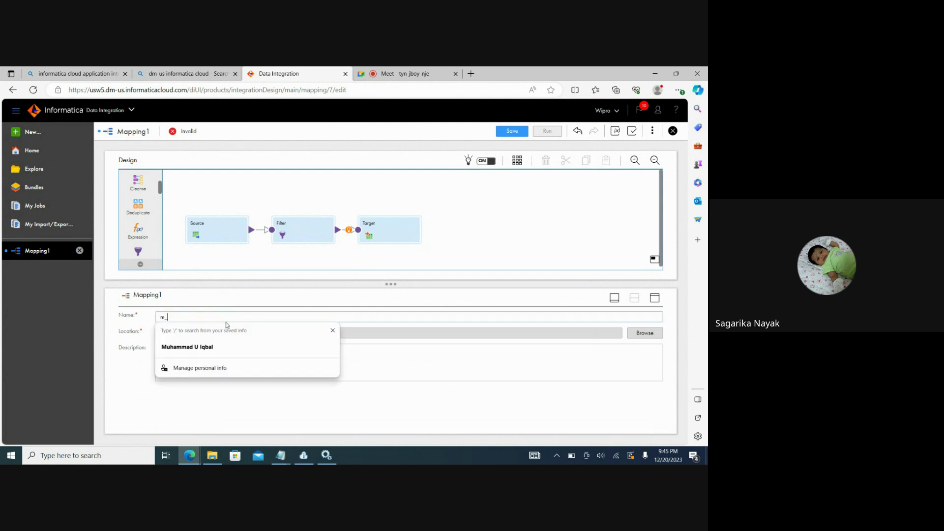
pyautogui.write('FF_FILTER')
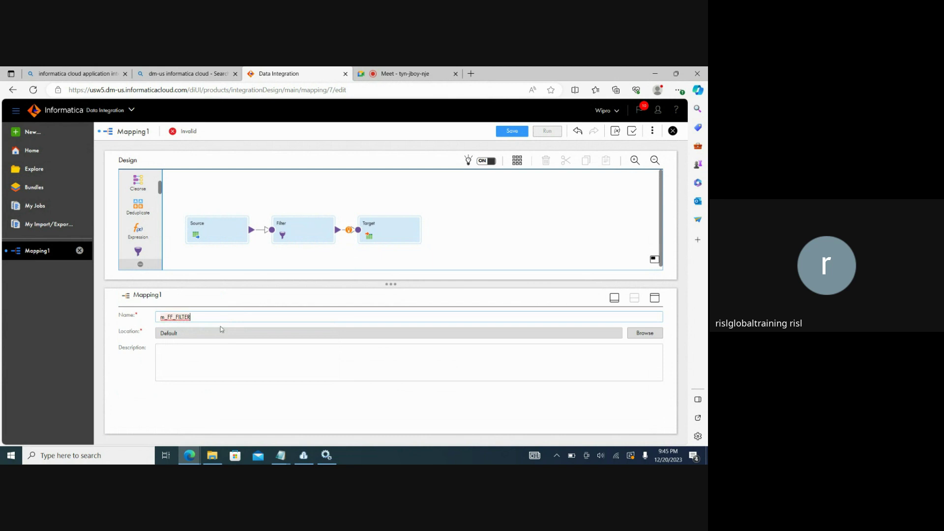
pyautogui.click(222, 329)
pyautogui.click(512, 131)
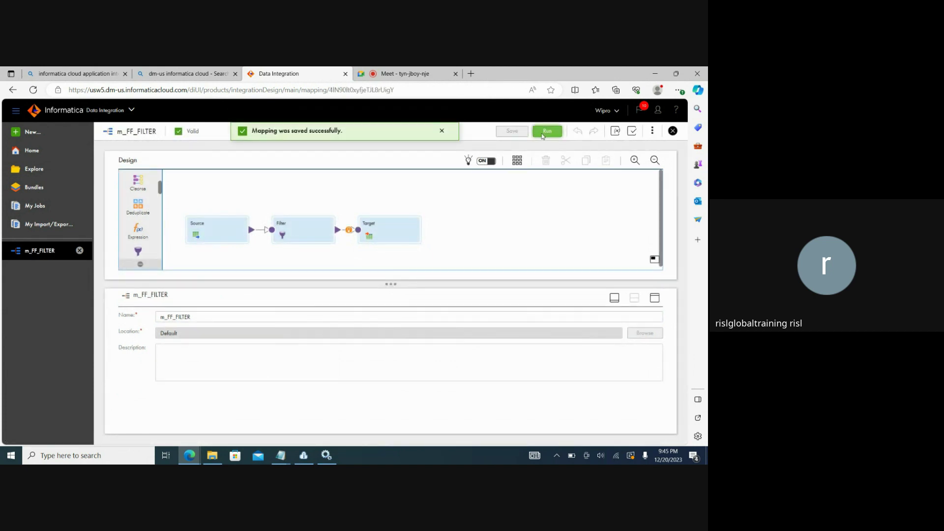
# Run the m_FF_FILTER mapping and refresh the job list to check the run's status.
pyautogui.click(49, 204)
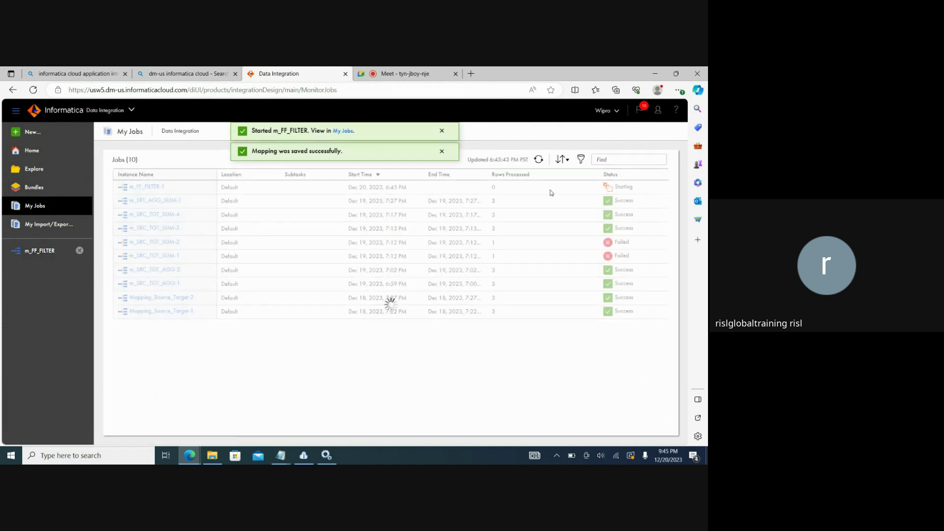
pyautogui.click(539, 163)
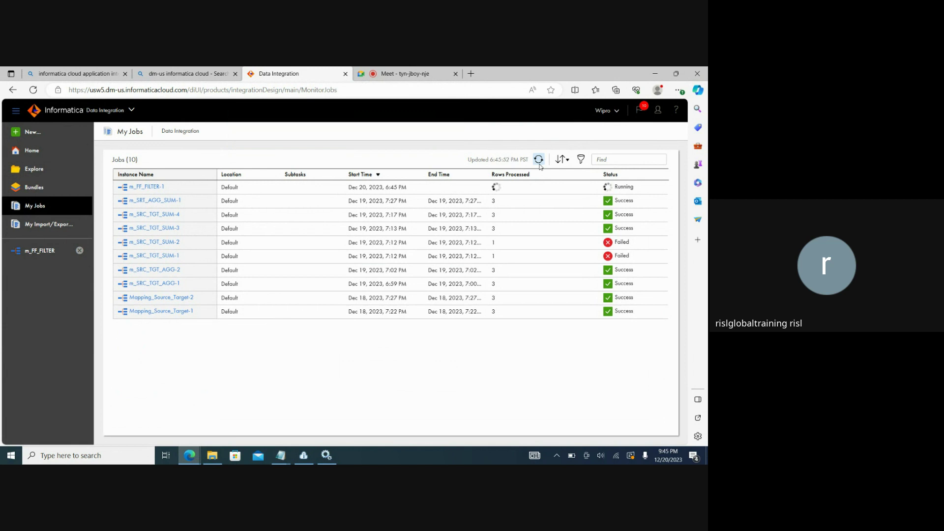
pyautogui.click(539, 166)
pyautogui.click(539, 166)
pyautogui.click(540, 165)
# Open the FF_FILTER output file from the C: drive's Target folder, examine its filtered records, and close it.
pyautogui.click(214, 456)
pyautogui.click(275, 272)
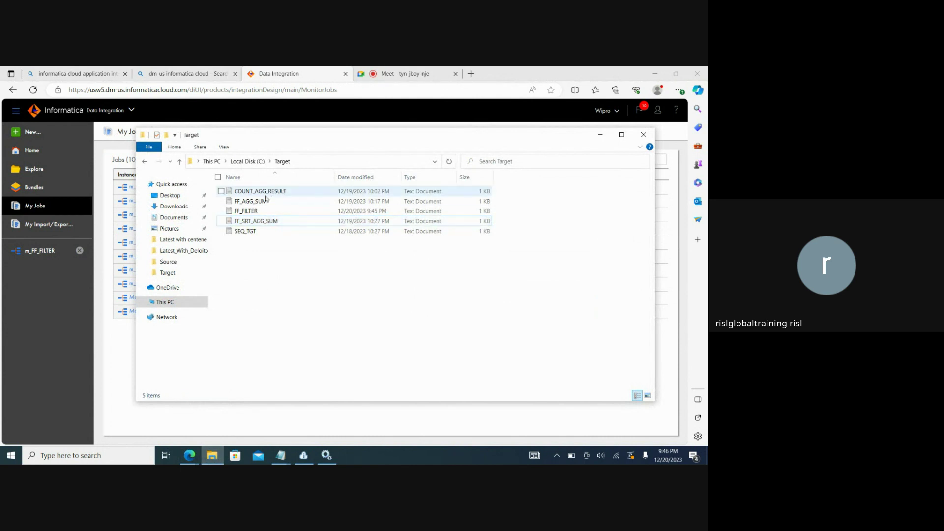
pyautogui.doubleClick(255, 212)
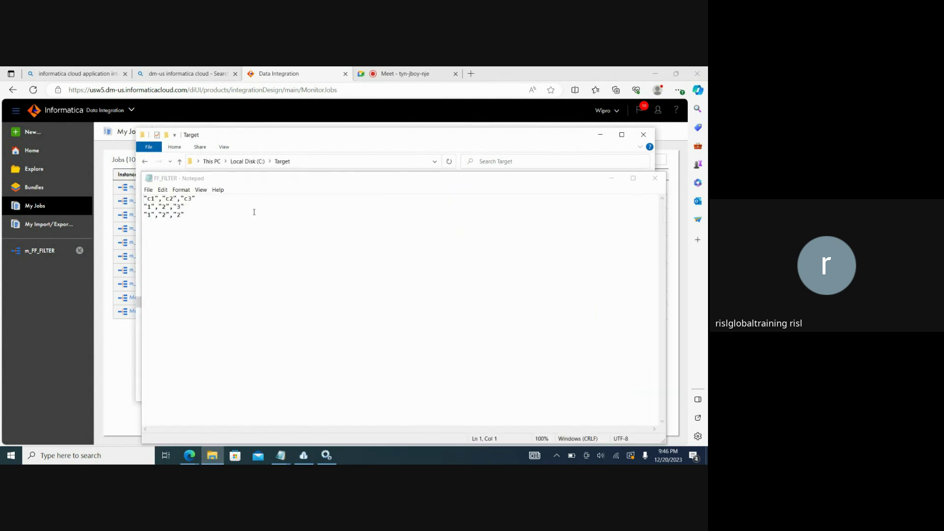
pyautogui.moveTo(187, 220); pyautogui.dragTo(134, 207)
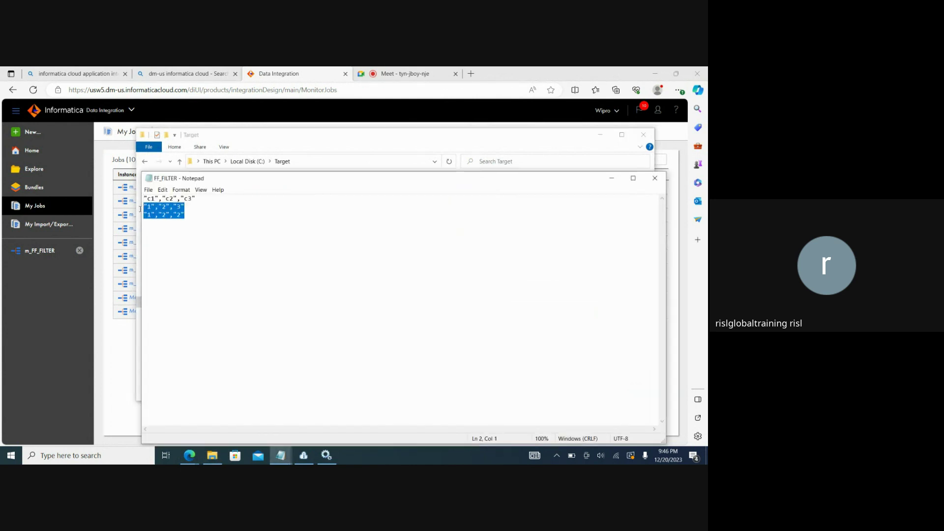
pyautogui.click(274, 242)
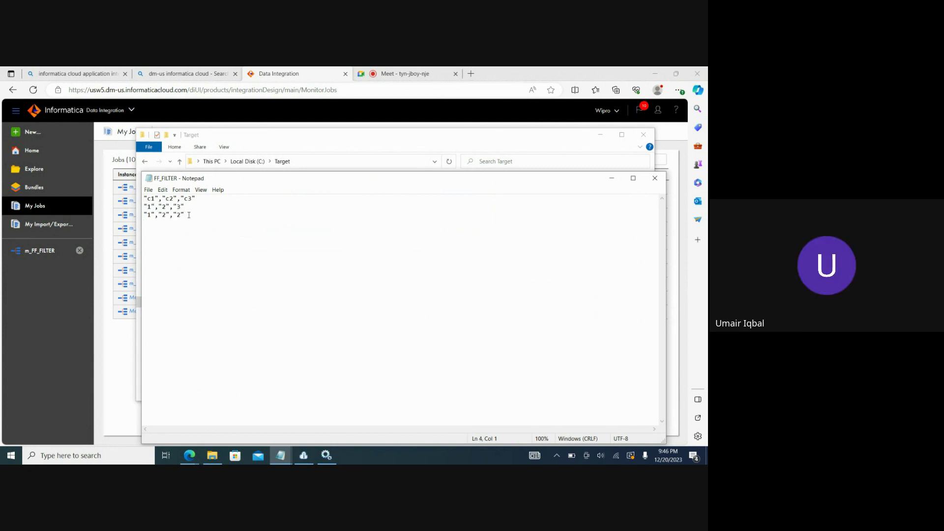
pyautogui.moveTo(184, 214); pyautogui.dragTo(140, 206)
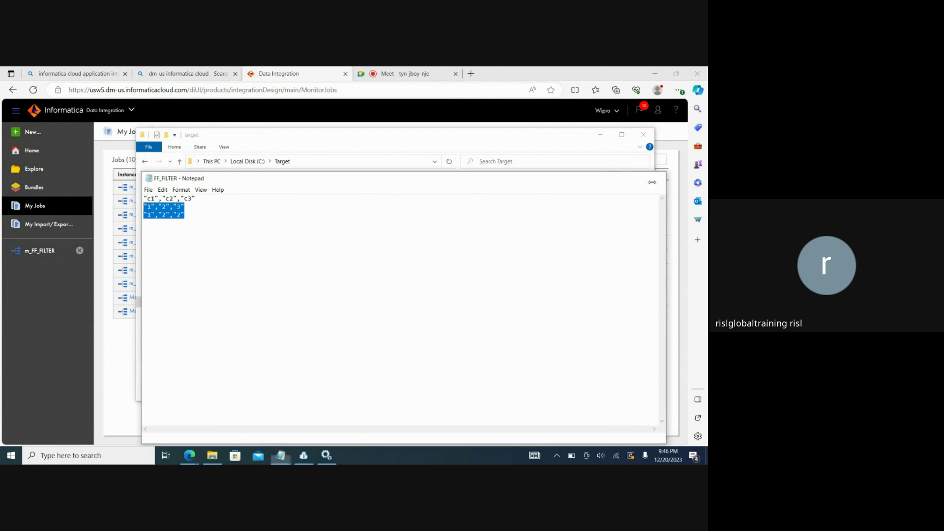
pyautogui.click(654, 182)
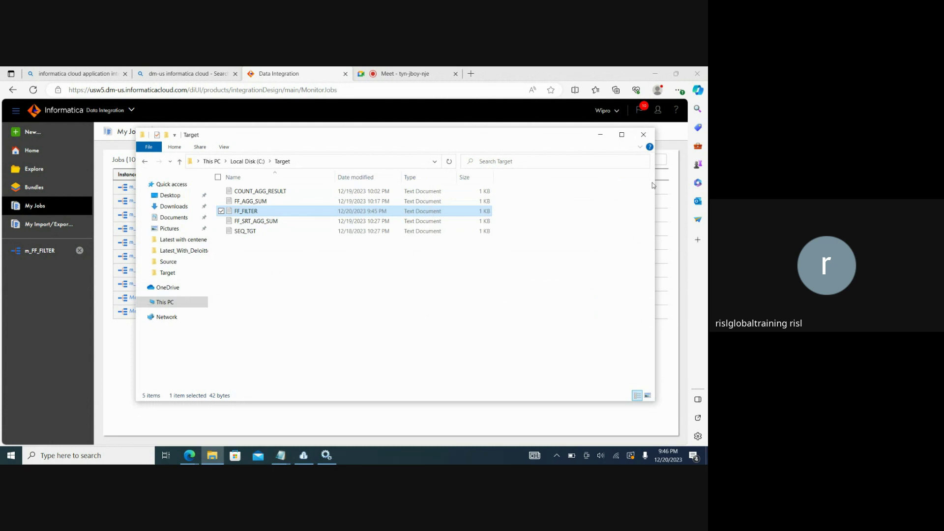
pyautogui.click(641, 136)
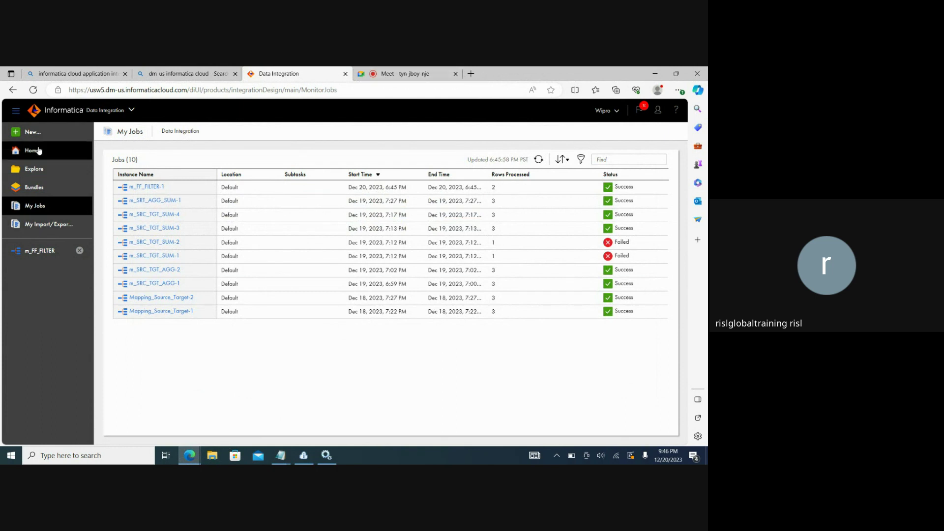
# Create a new blank mapping asset.
pyautogui.click(43, 255)
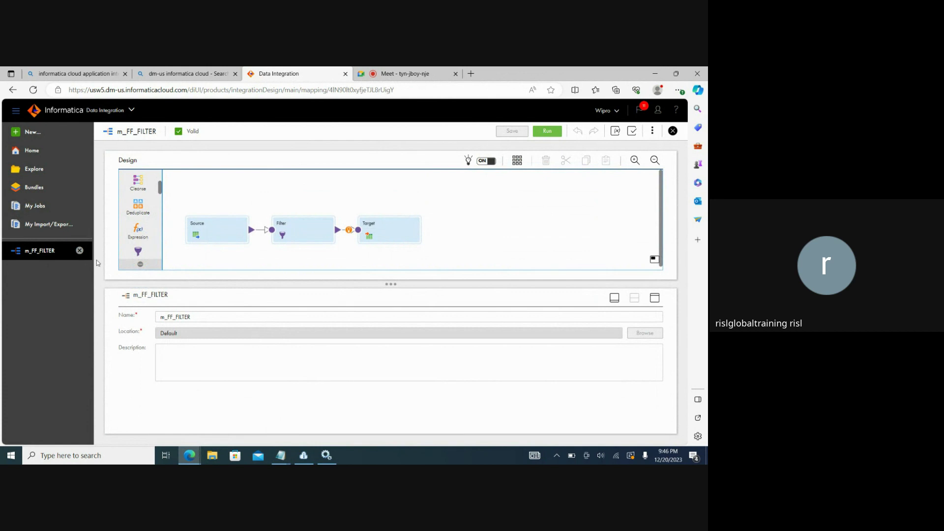
pyautogui.click(44, 136)
pyautogui.click(178, 218)
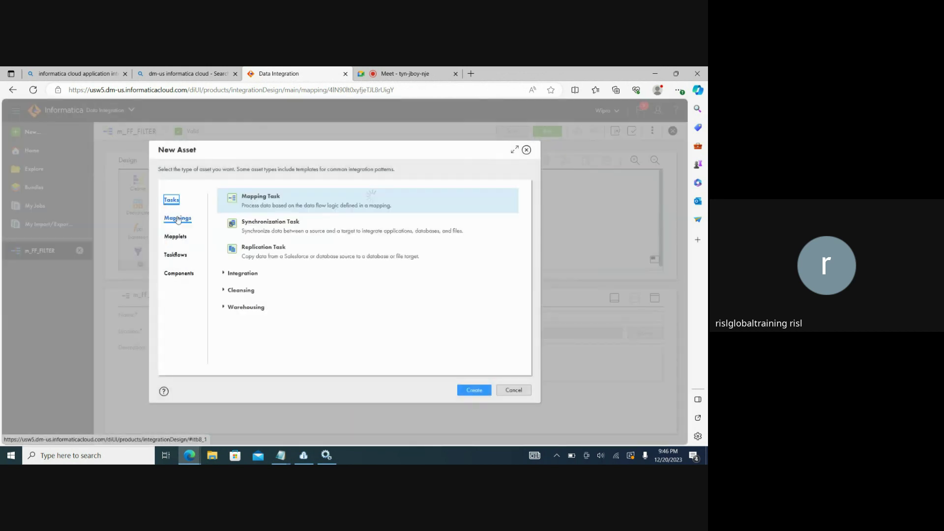
pyautogui.click(474, 391)
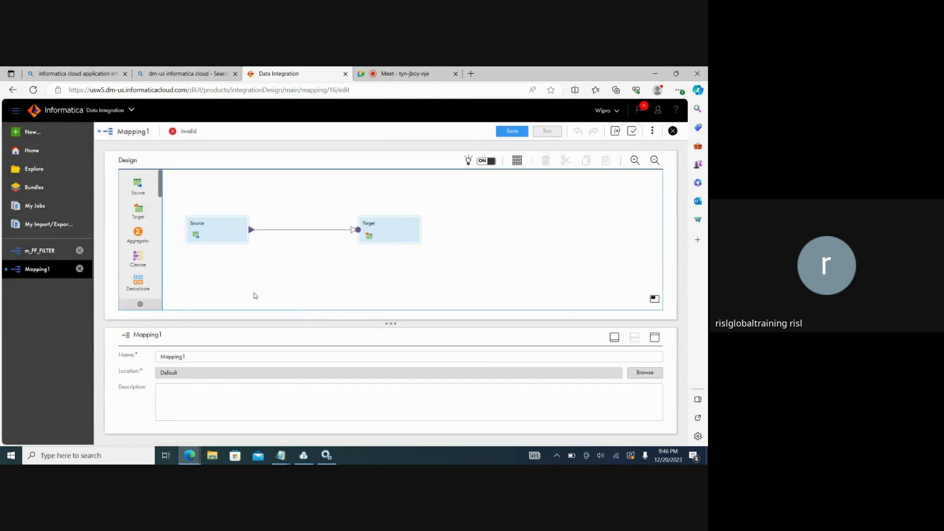
# Rename the new mapping as m_FILTER_COMPOUND.
pyautogui.click(187, 357)
pyautogui.press('BackSpace')
pyautogui.press('BackSpace')
pyautogui.press('BackSpace')
pyautogui.press('BackSpace')
pyautogui.press('BackSpace')
pyautogui.press('BackSpace')
pyautogui.press('BackSpace')
pyautogui.press('BackSpace')
pyautogui.write('m_FILETER_COMPUND')
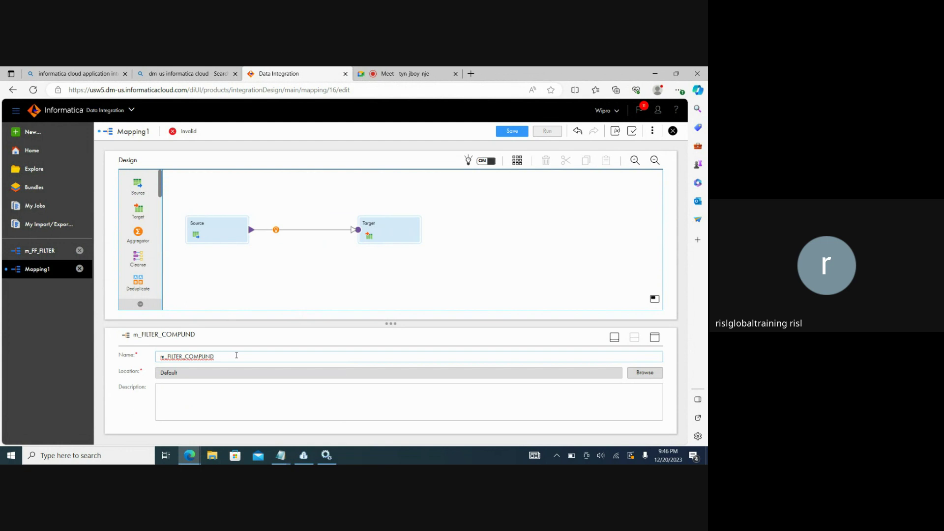
pyautogui.press('Left')
pyautogui.press('Left')
pyautogui.press('Left')
pyautogui.write('O')
pyautogui.click(236, 355)
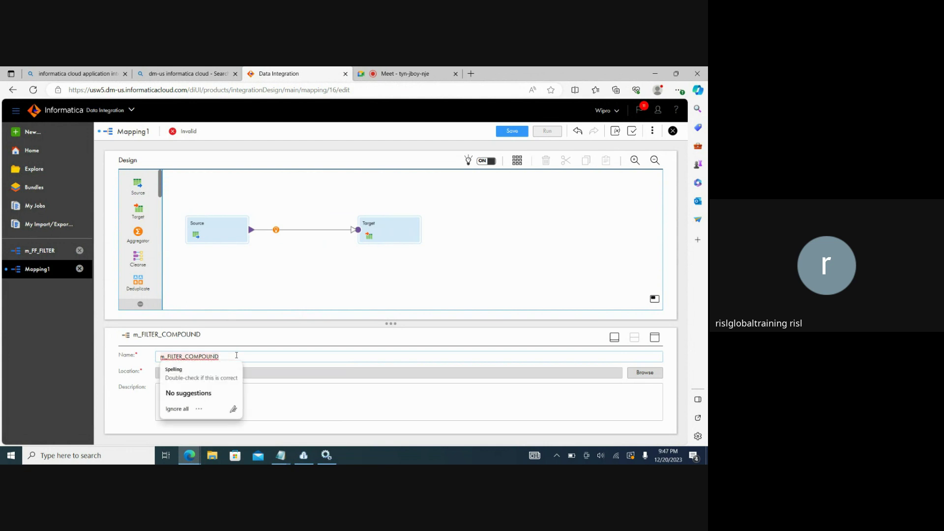
pyautogui.click(293, 306)
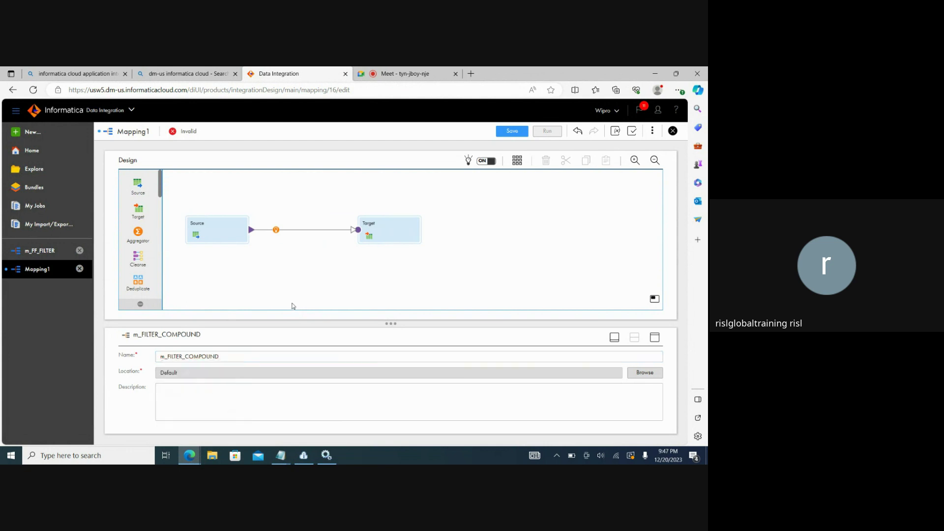
# Assign the Source_FlatFile connection to the Source and choose SEQ_1.txt as its object.
pyautogui.click(201, 242)
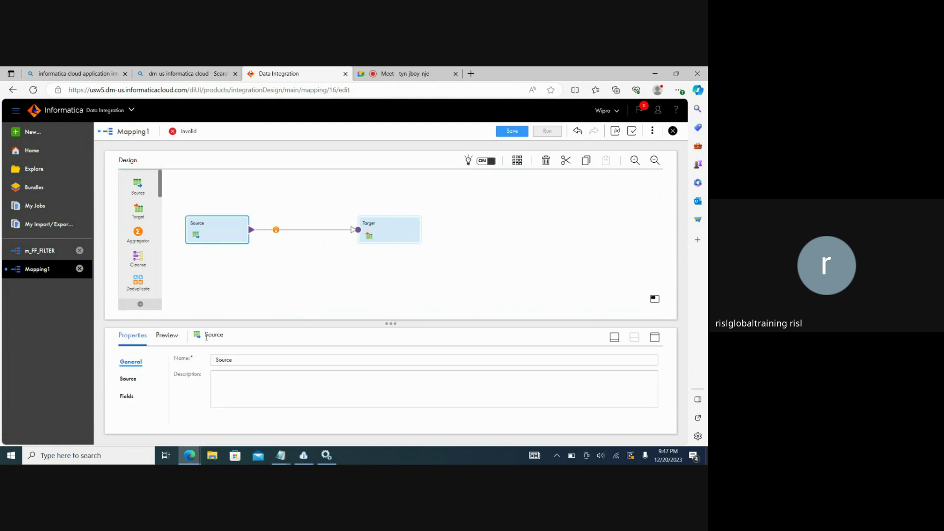
pyautogui.click(129, 379)
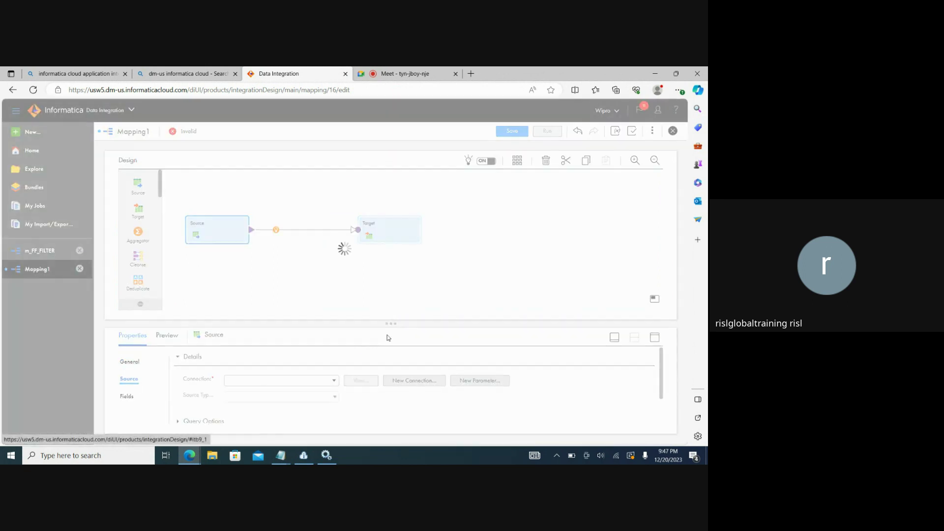
pyautogui.moveTo(391, 323); pyautogui.dragTo(391, 273)
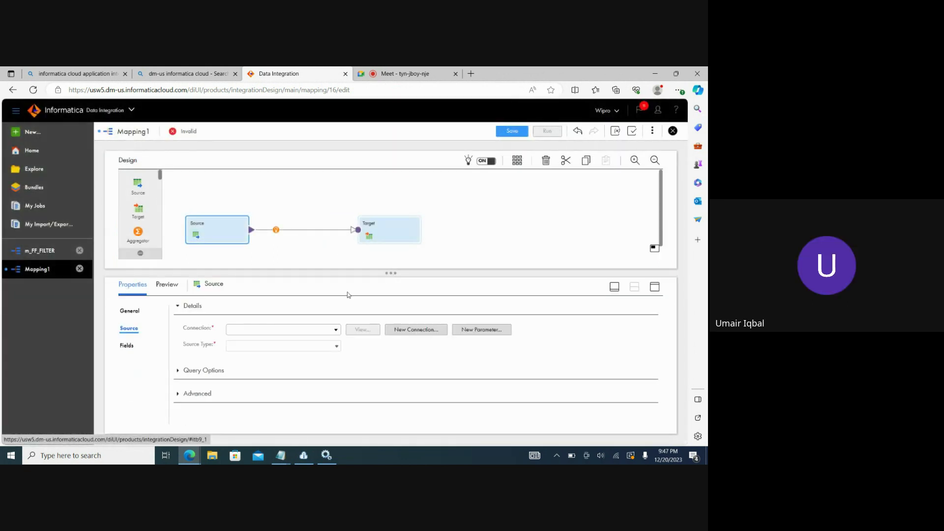
pyautogui.click(335, 330)
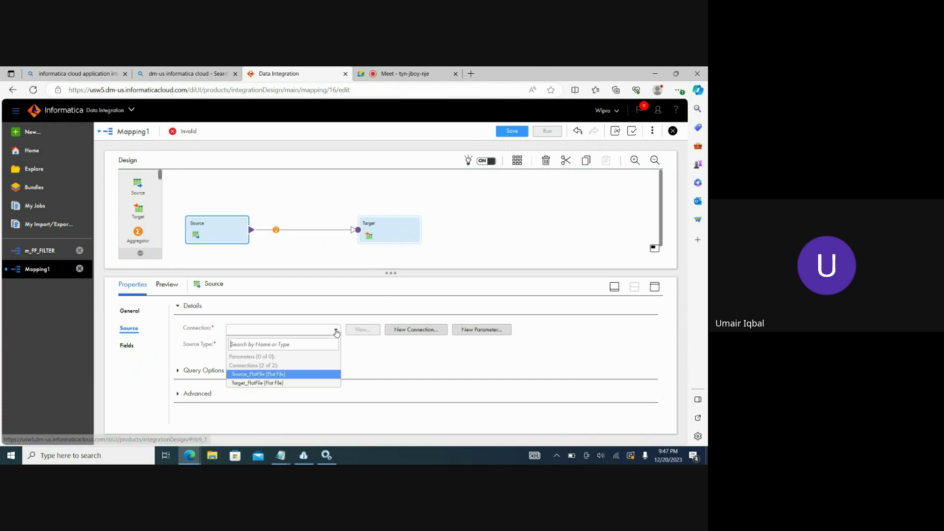
pyautogui.click(268, 374)
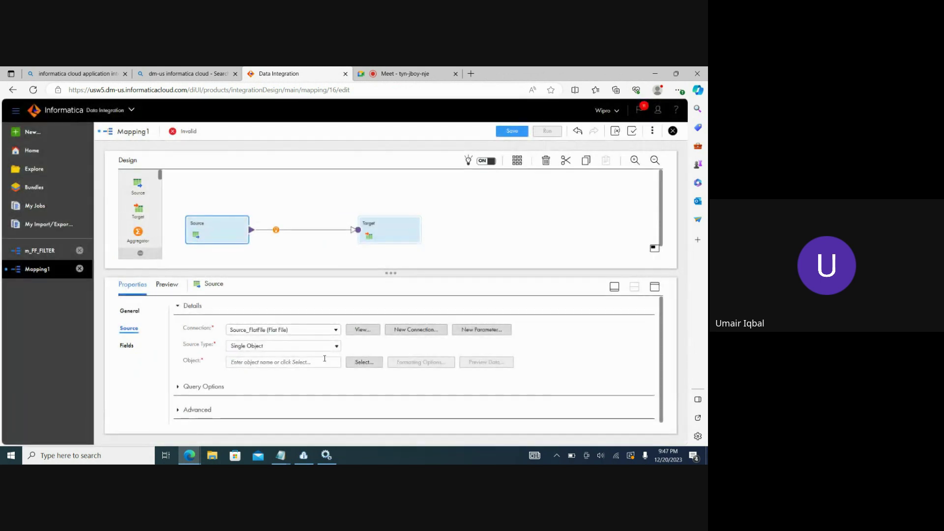
pyautogui.click(363, 363)
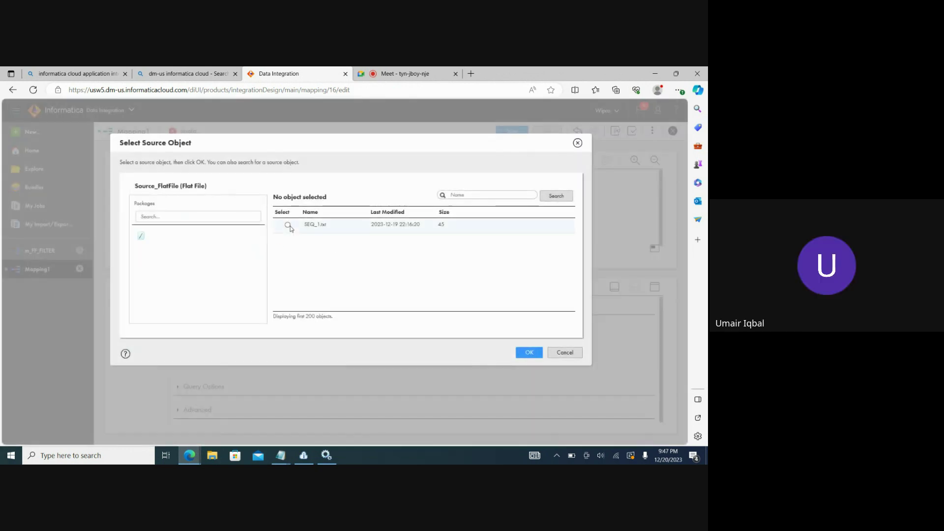
pyautogui.click(288, 225)
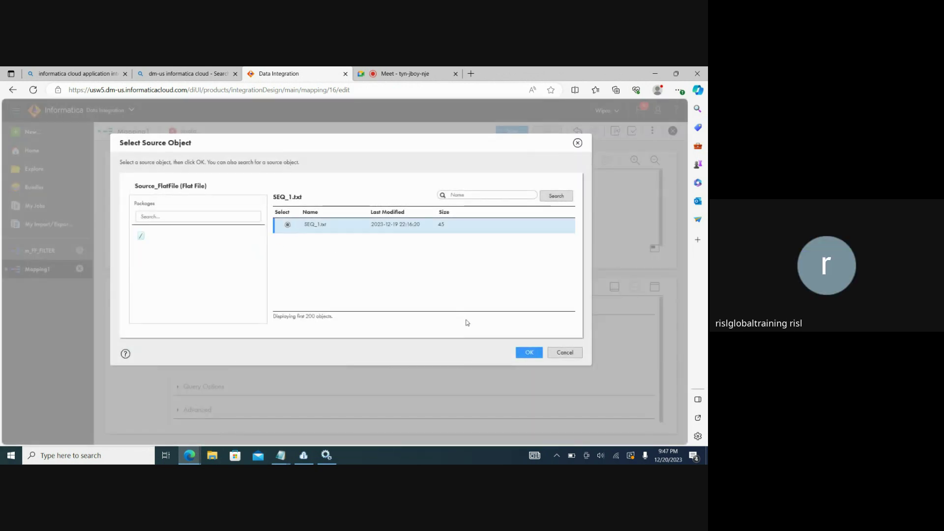
pyautogui.click(521, 353)
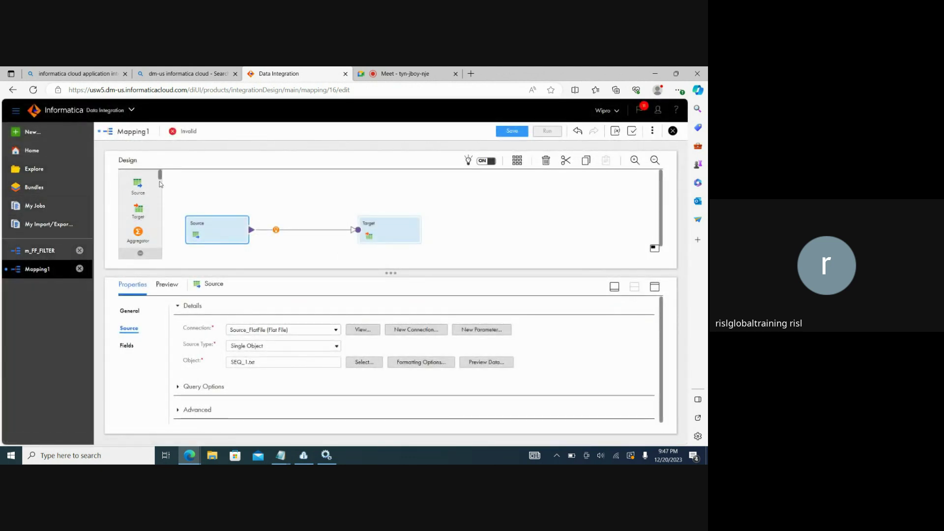
# Insert a Filter transformation between Source and Target and give it the simple condition c1 = 1.
pyautogui.moveTo(159, 175); pyautogui.dragTo(160, 193)
pyautogui.moveTo(137, 224); pyautogui.dragTo(268, 226)
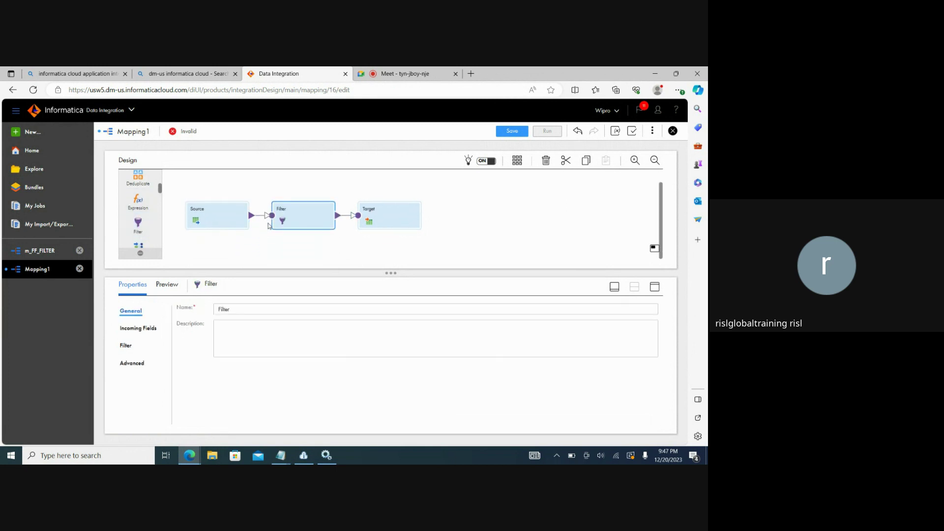
pyautogui.click(124, 349)
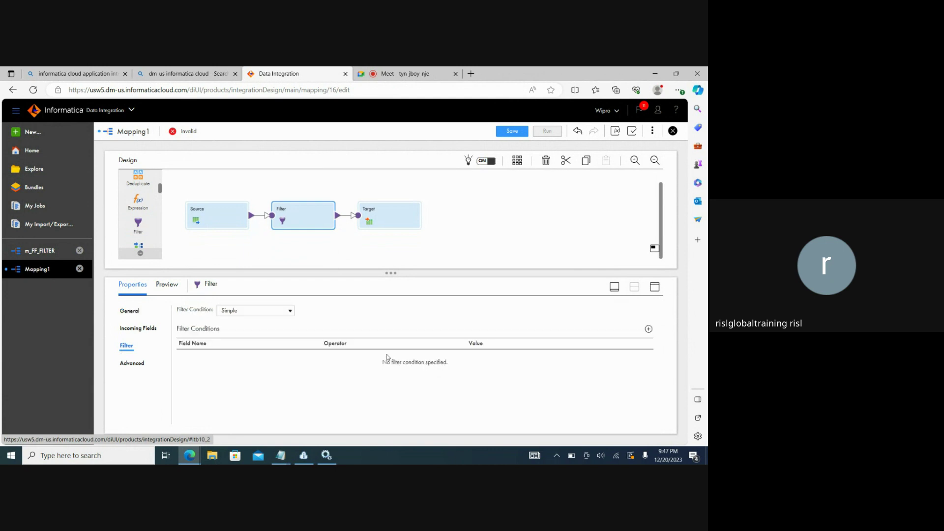
pyautogui.click(648, 329)
pyautogui.click(315, 357)
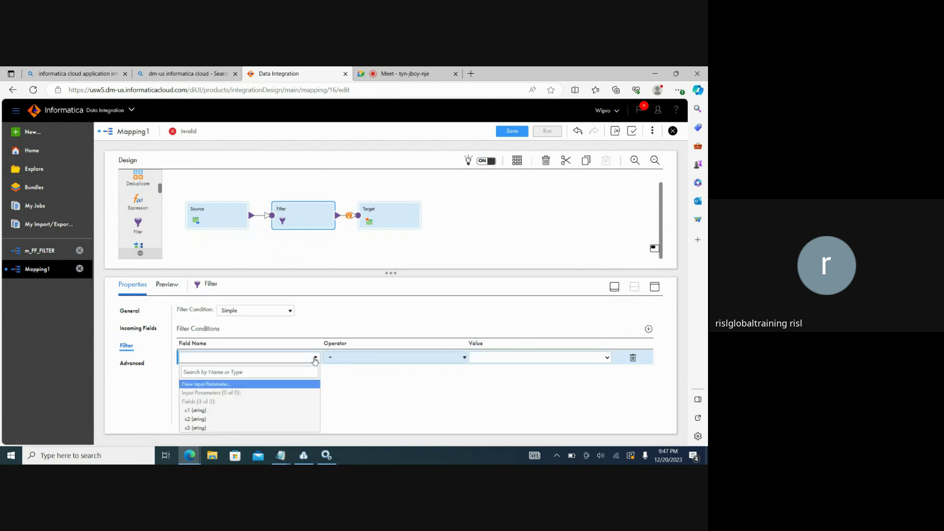
pyautogui.click(188, 410)
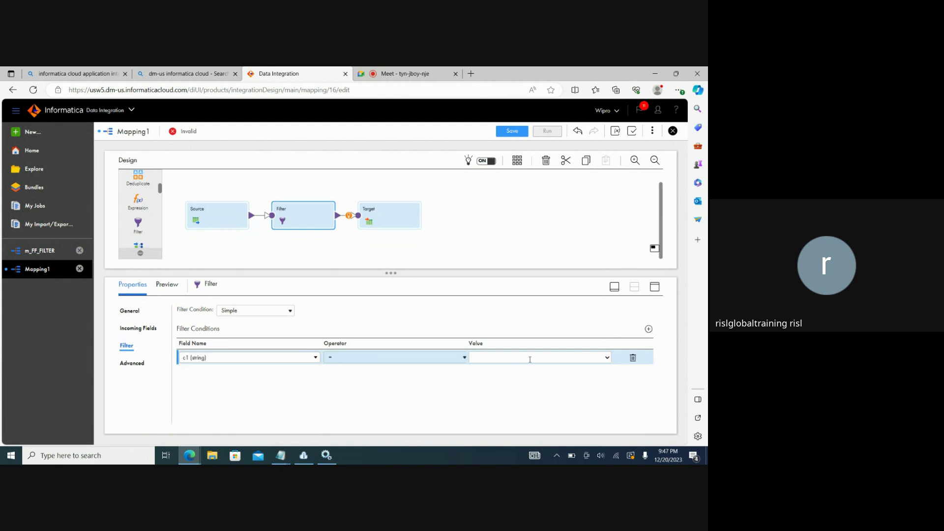
pyautogui.write('1')
pyautogui.click(374, 406)
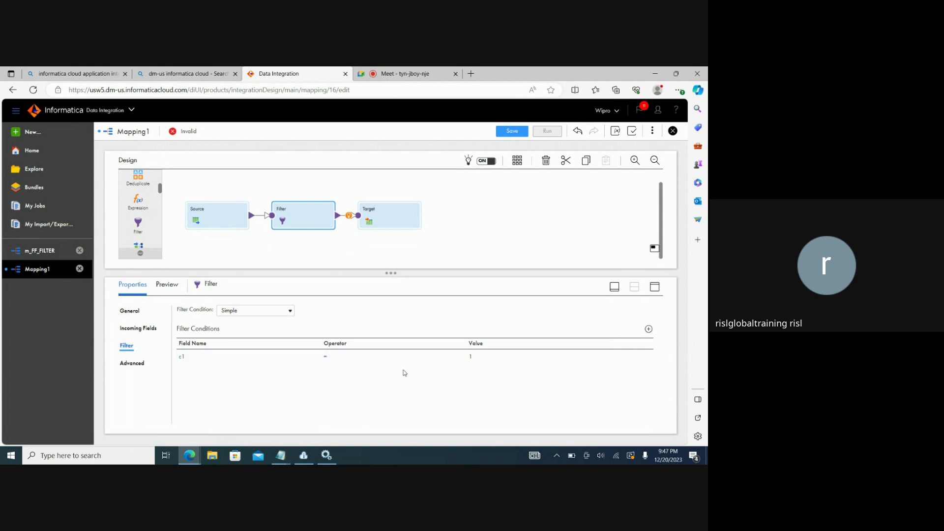
# Add a second, blank condition row beneath the c1 condition of the Filter transformation.
pyautogui.click(649, 329)
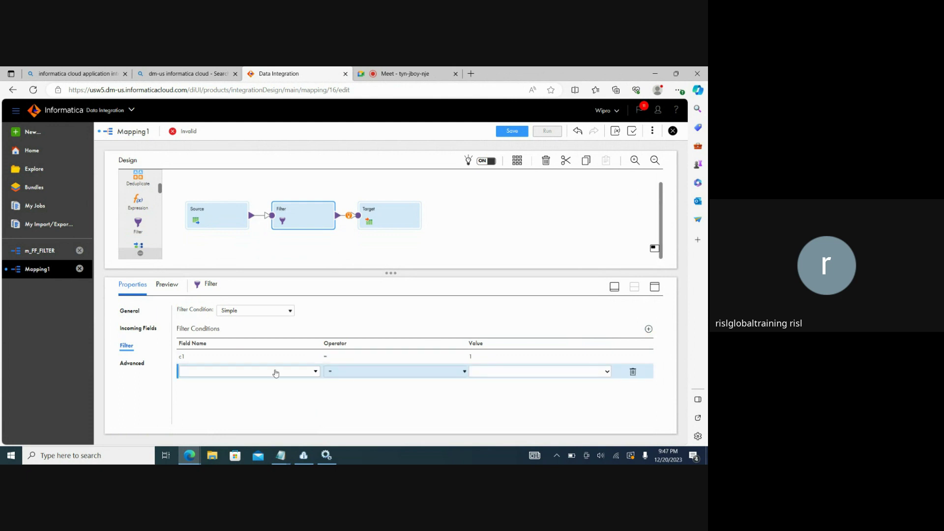
pyautogui.click(316, 372)
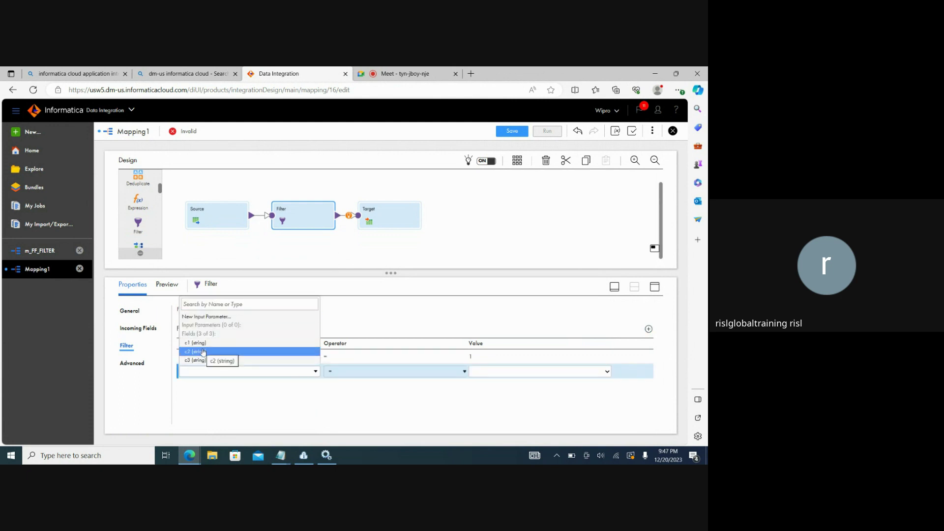
pyautogui.click(314, 426)
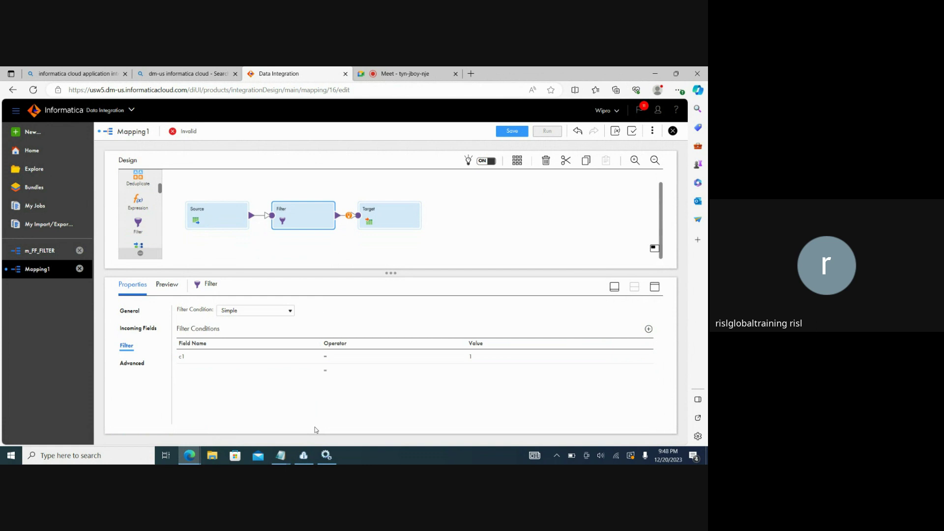
# Assign the Target_FlatFile connection to the Target transformation.
pyautogui.click(397, 209)
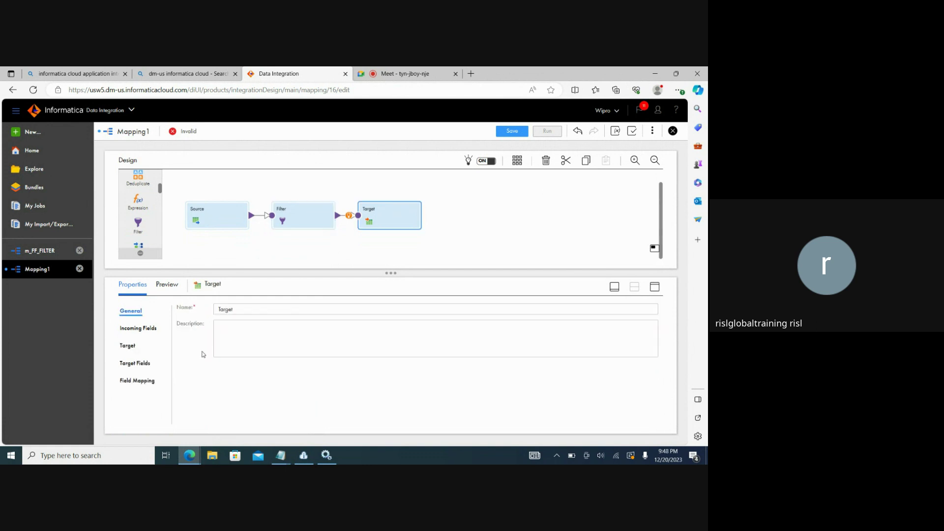
pyautogui.click(142, 362)
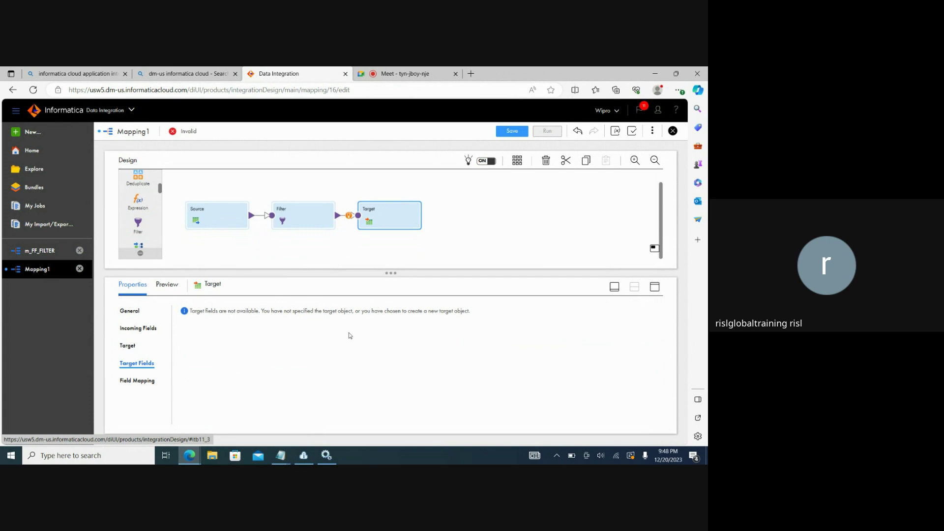
pyautogui.click(128, 346)
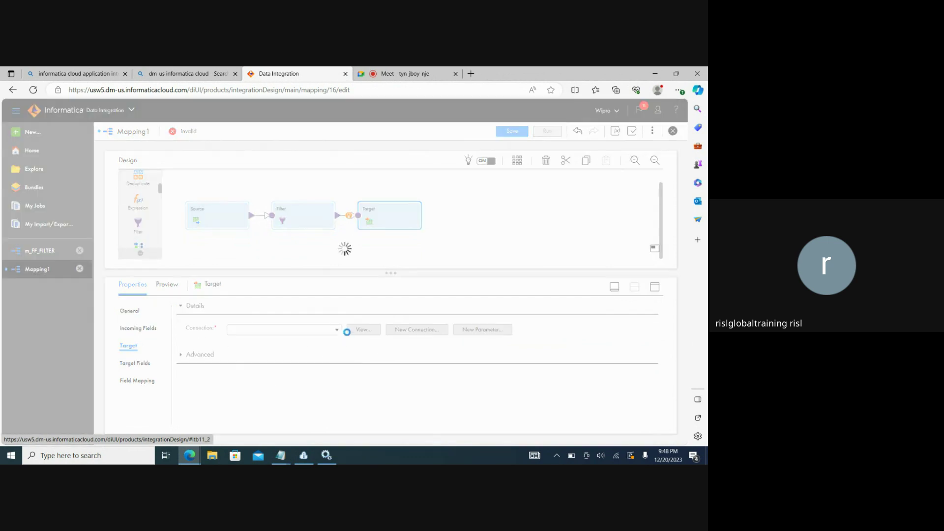
pyautogui.click(334, 330)
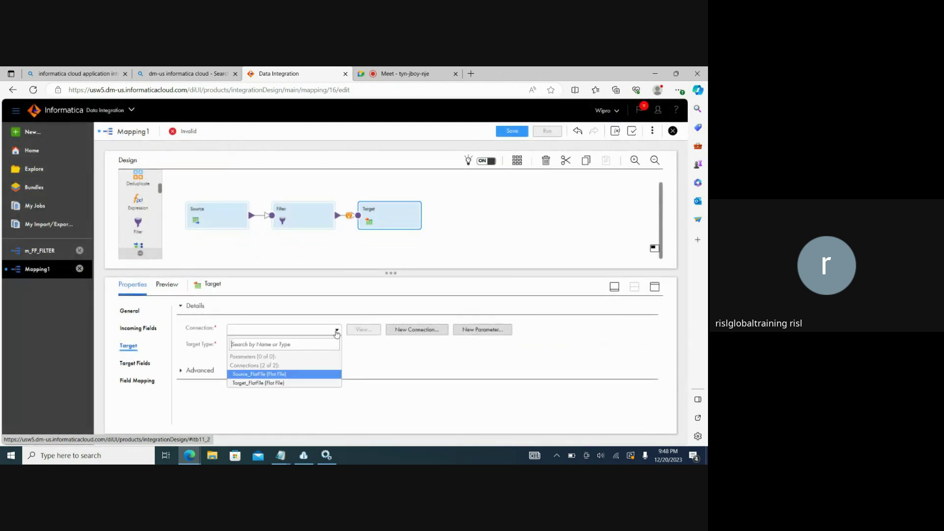
pyautogui.click(281, 384)
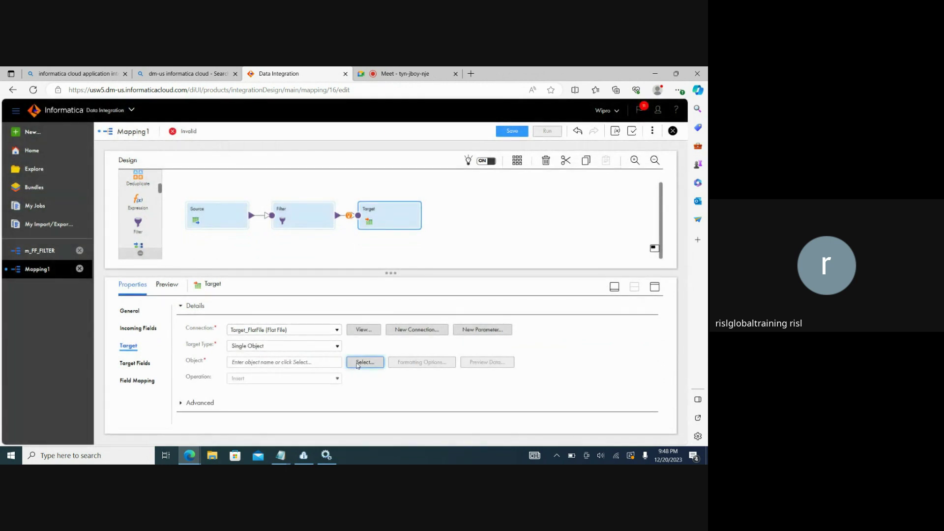
# Set the target object to be created new at runtime with the static file name FF_FILTER_COMOUND.txt.
pyautogui.click(363, 363)
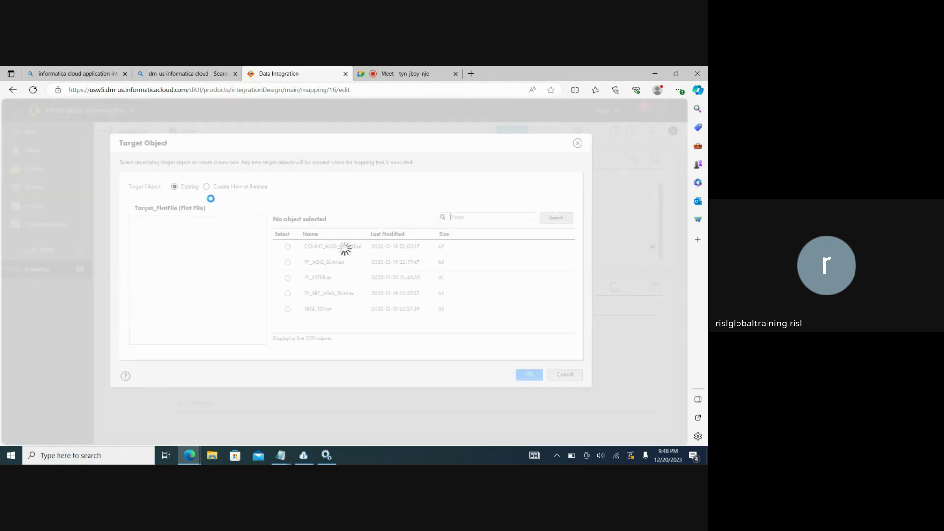
pyautogui.click(207, 187)
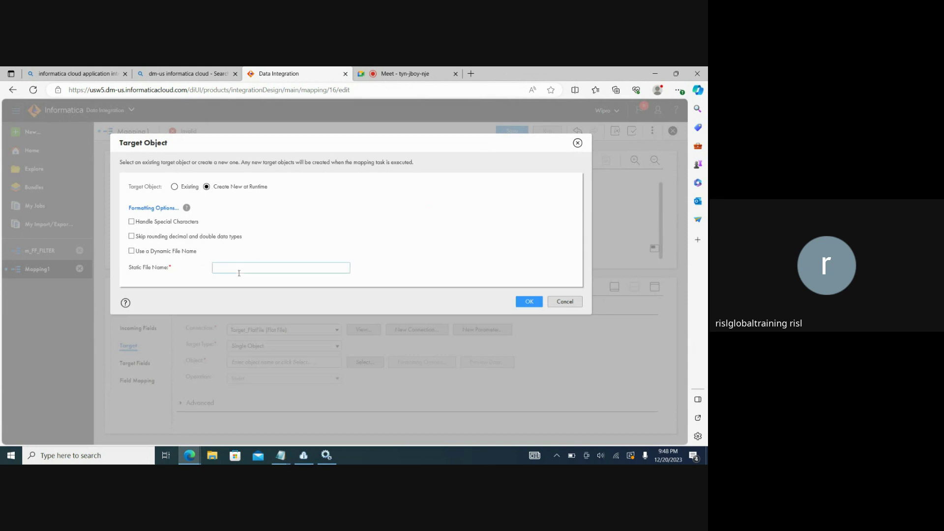
pyautogui.write('FF_')
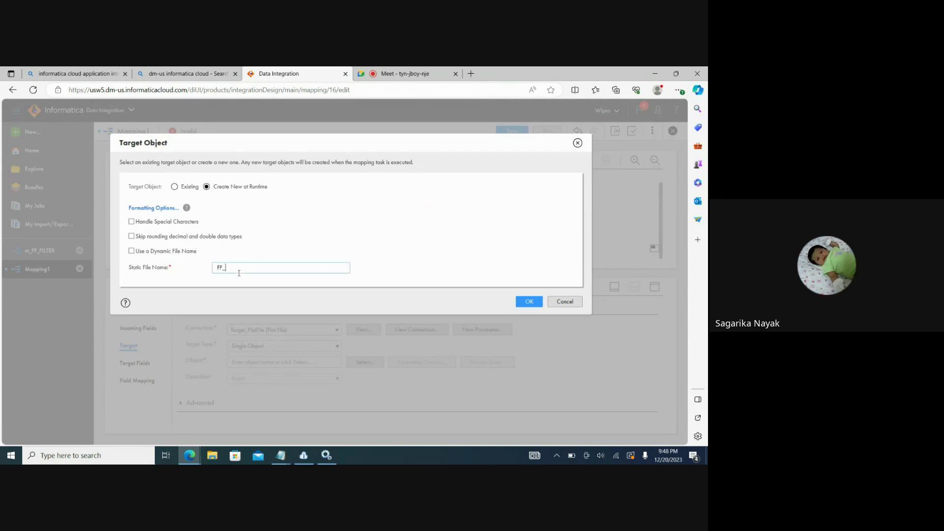
pyautogui.write('F')
pyautogui.write('ILTER_CO')
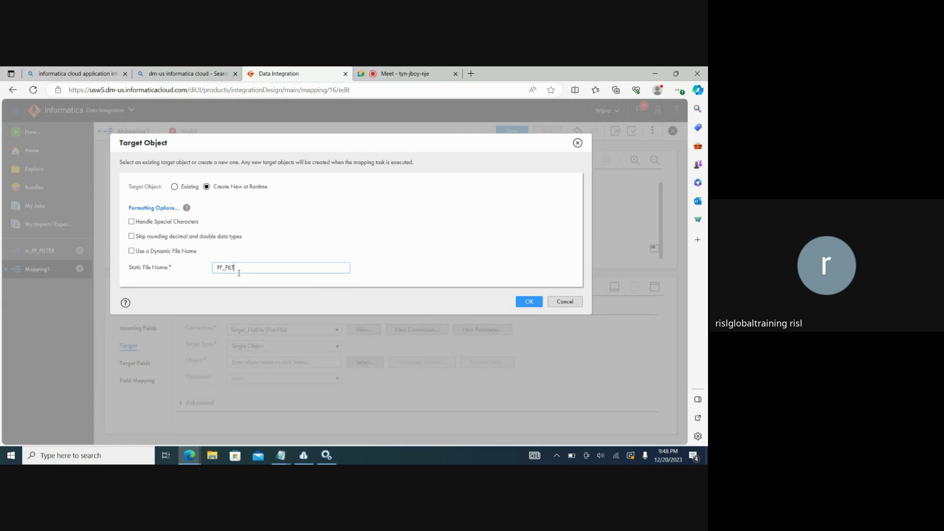
pyautogui.write('MOUND.txt')
pyautogui.click(528, 301)
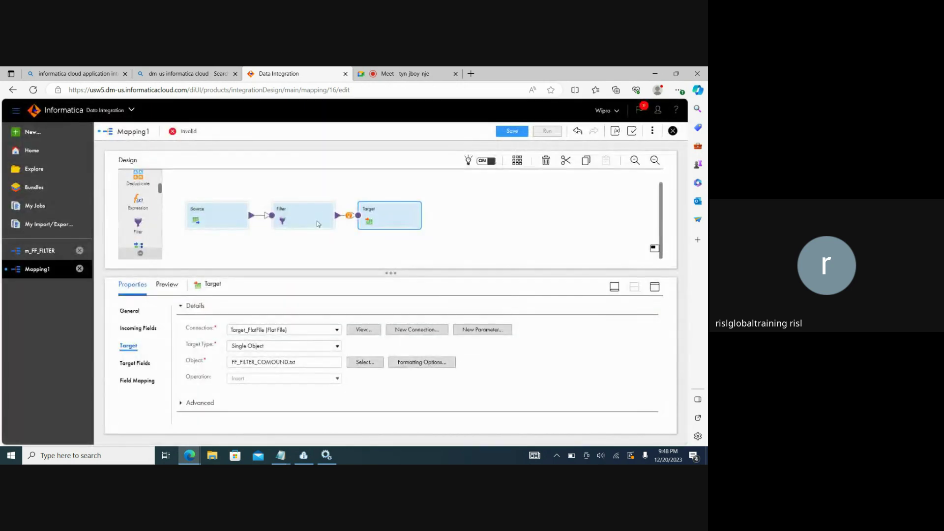
# Return to the Filter transformation's conditions and choose c1 as the field of the second condition.
pyautogui.click(308, 214)
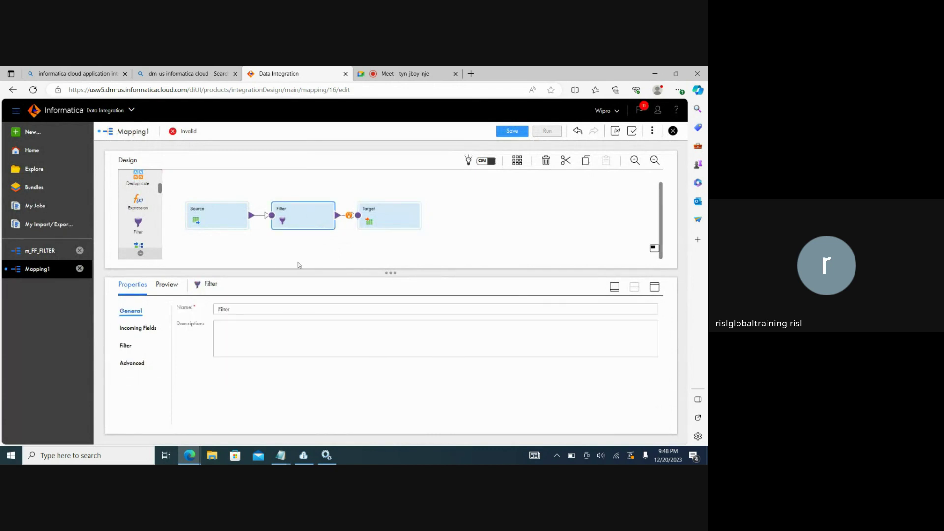
pyautogui.click(126, 346)
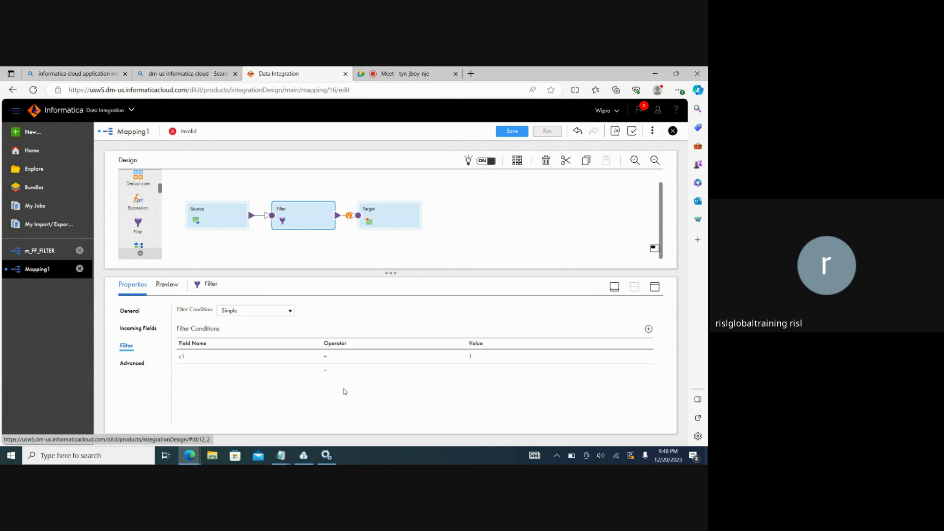
pyautogui.click(269, 310)
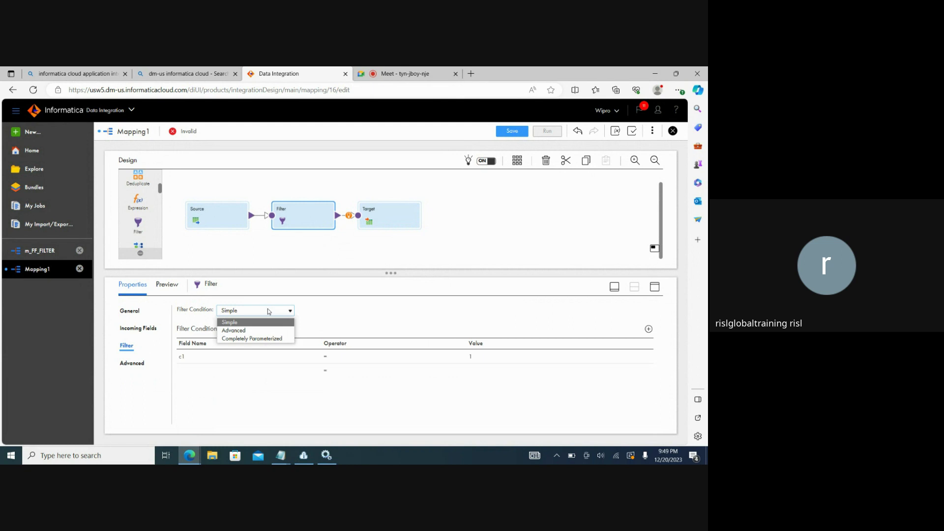
pyautogui.click(269, 311)
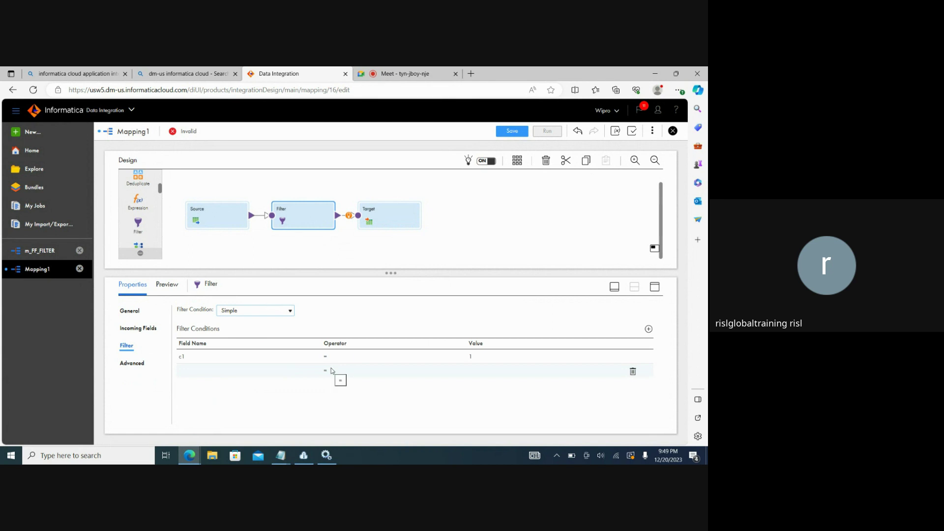
pyautogui.click(293, 372)
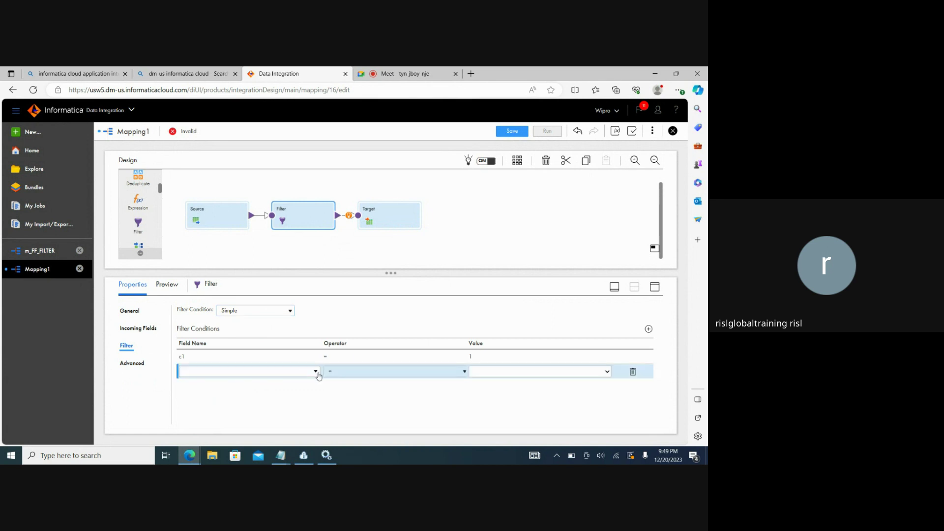
pyautogui.click(315, 373)
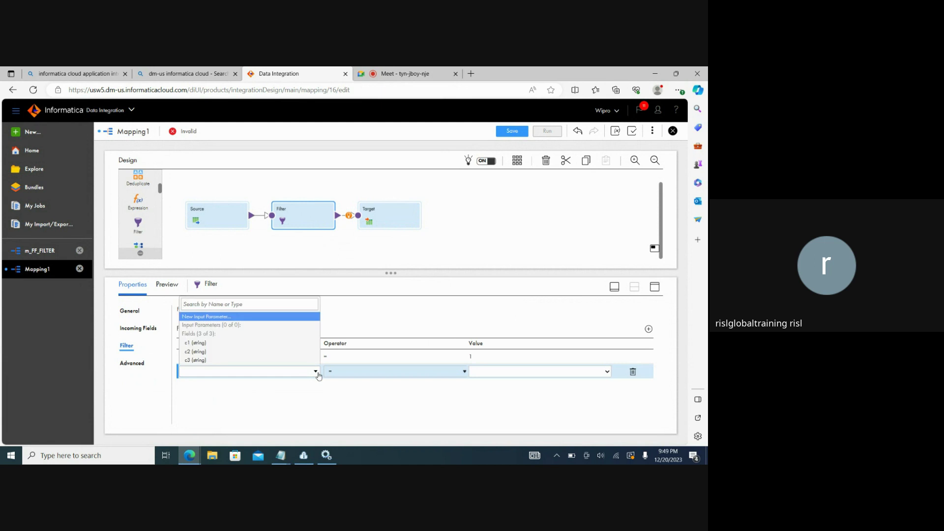
pyautogui.click(249, 343)
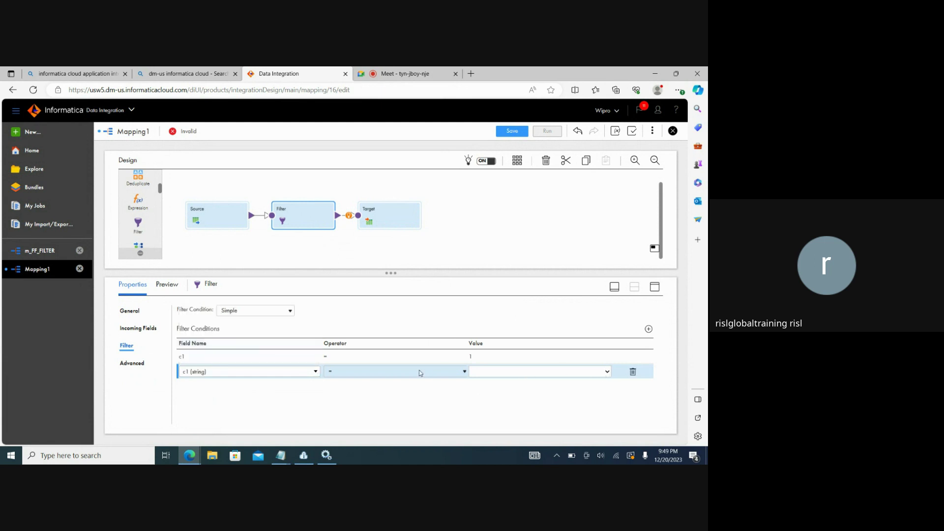
# Change the operator of the first c1 condition to >=.
pyautogui.click(358, 357)
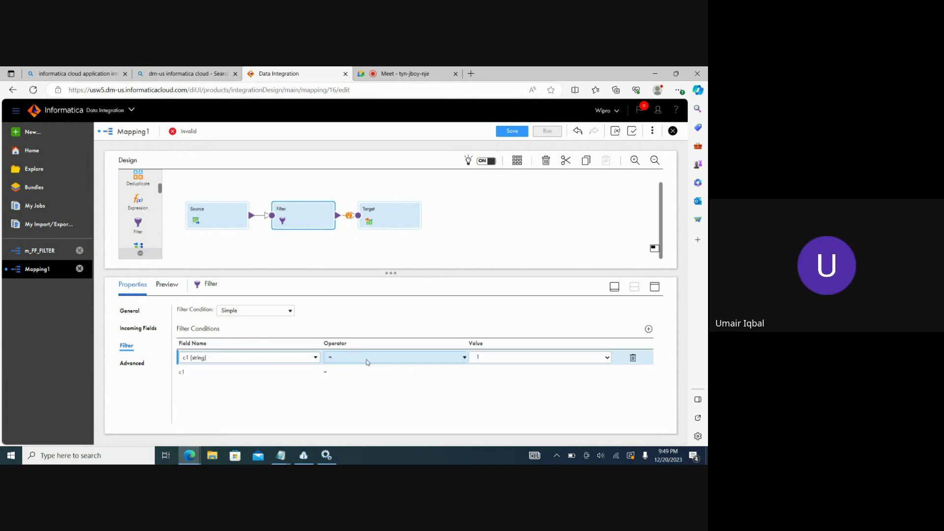
pyautogui.click(464, 358)
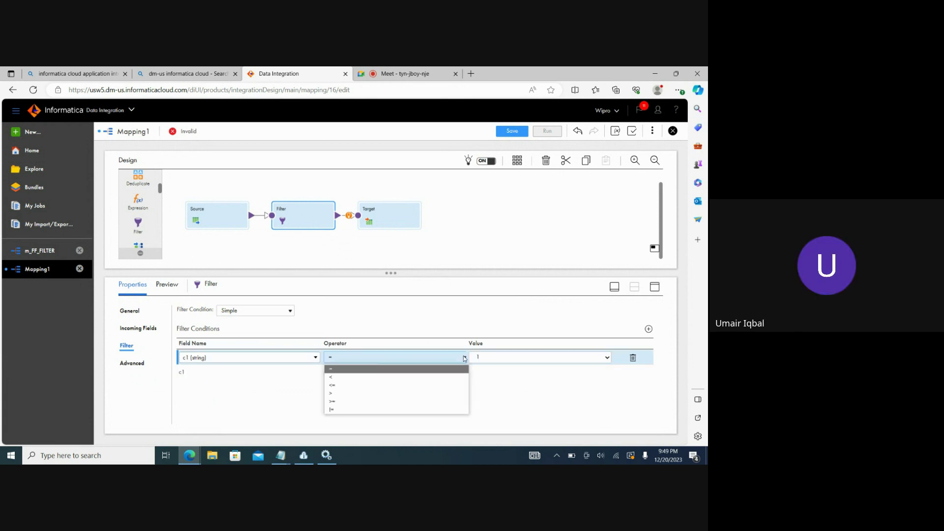
pyautogui.click(346, 385)
pyautogui.click(438, 362)
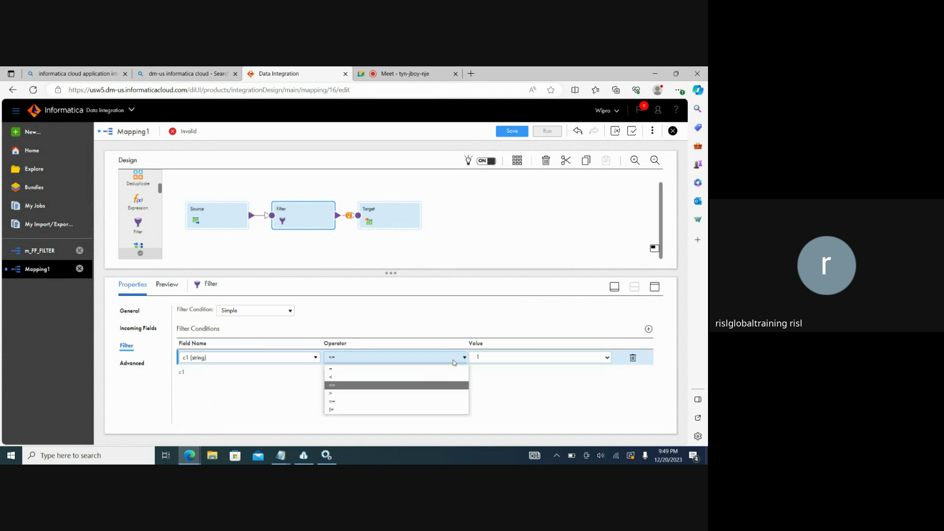
pyautogui.click(338, 404)
# Complete the second filter condition as c1 <= 5 and review both conditions in the Filter transformation.
pyautogui.click(411, 376)
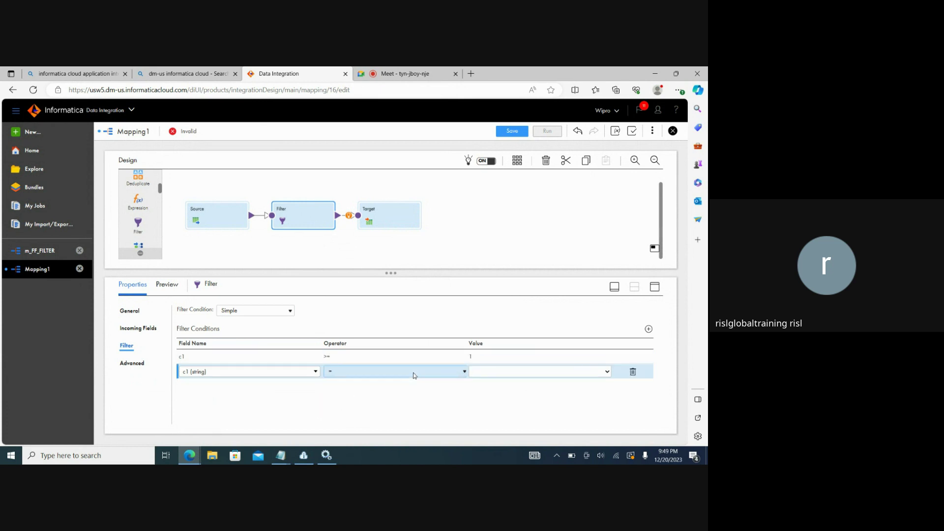
pyautogui.click(413, 376)
pyautogui.click(340, 401)
pyautogui.click(543, 226)
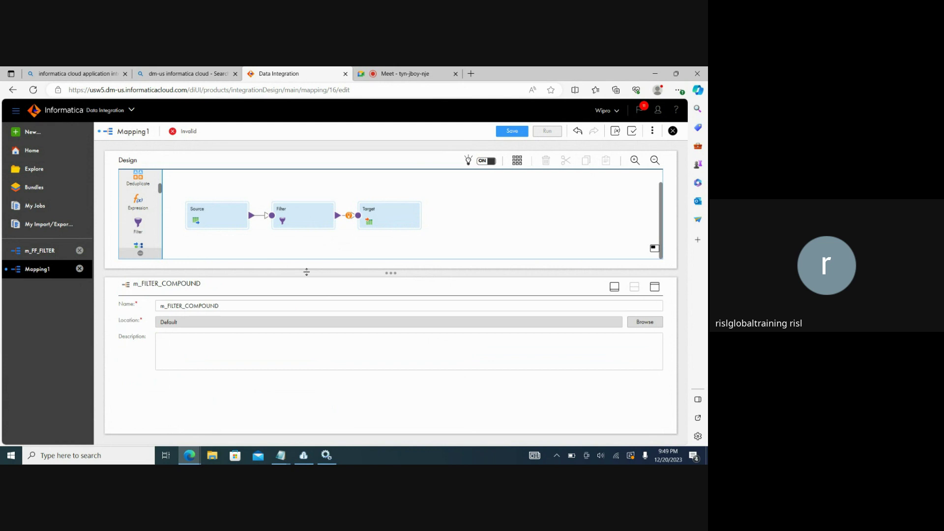
pyautogui.click(273, 229)
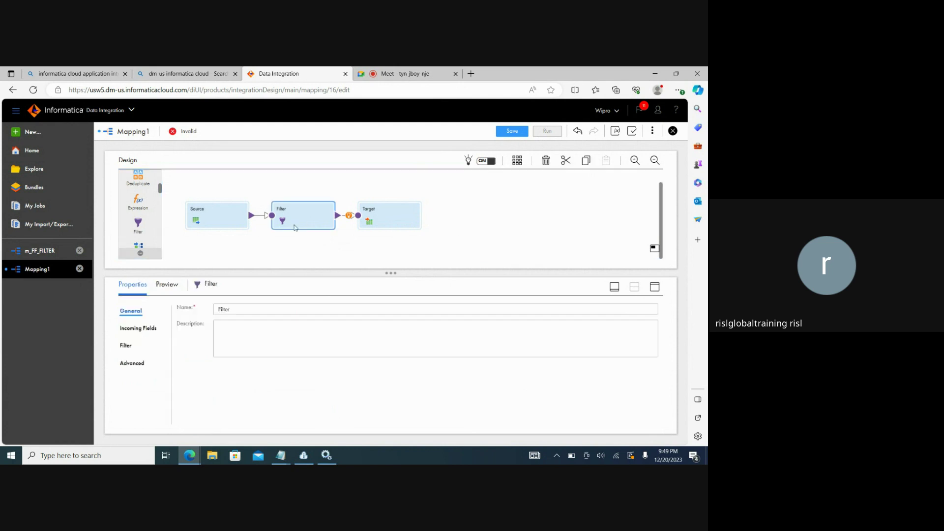
pyautogui.click(126, 345)
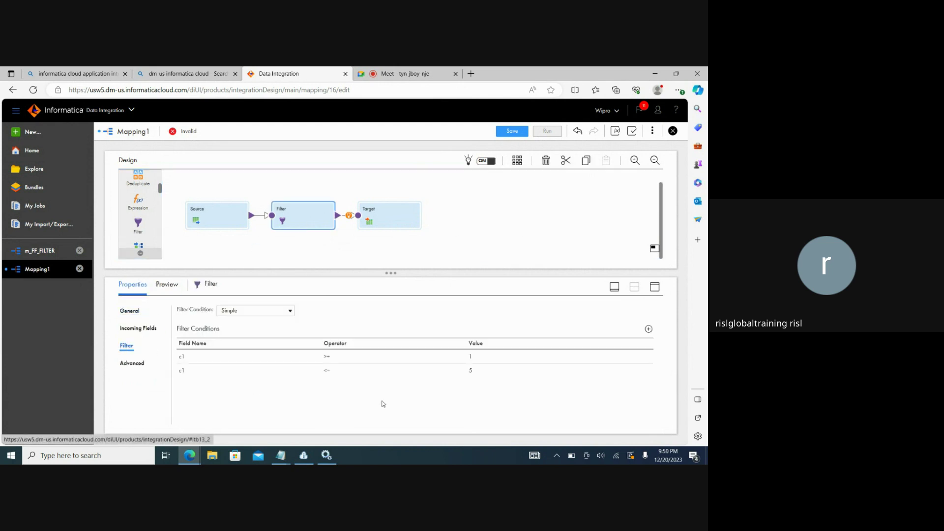
# Save the m_FILTER_COMPOUND mapping and run it.
pyautogui.click(525, 241)
pyautogui.click(504, 133)
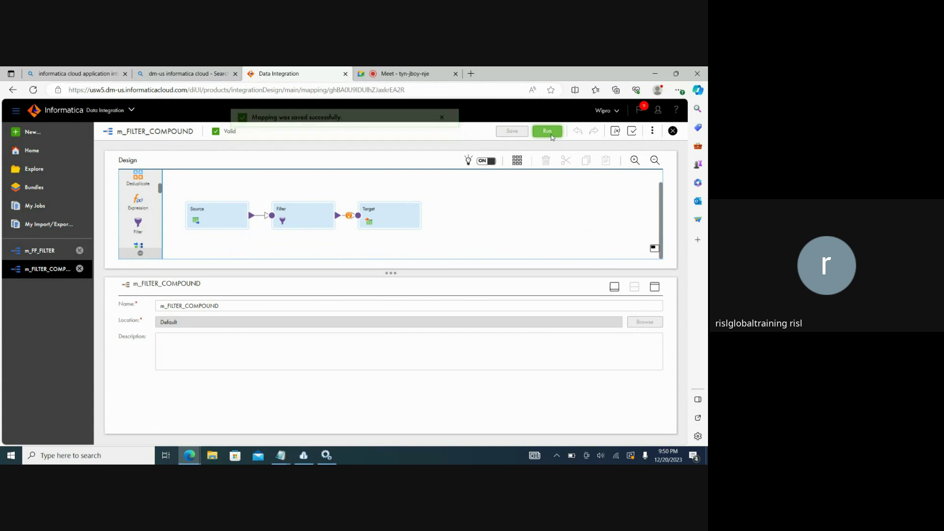
pyautogui.click(547, 131)
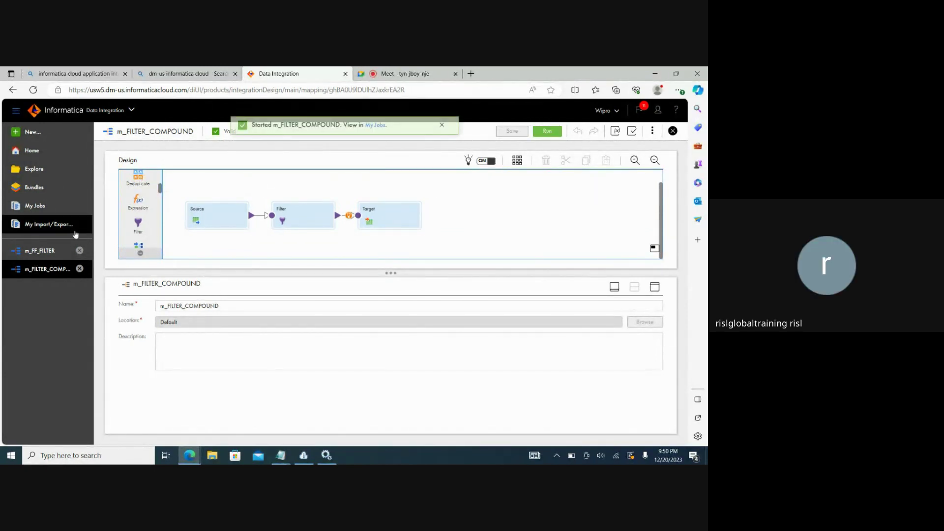
# Check the m_FILTER_COMPOUND run in My Jobs, refreshing the job list until its status is final.
pyautogui.click(35, 206)
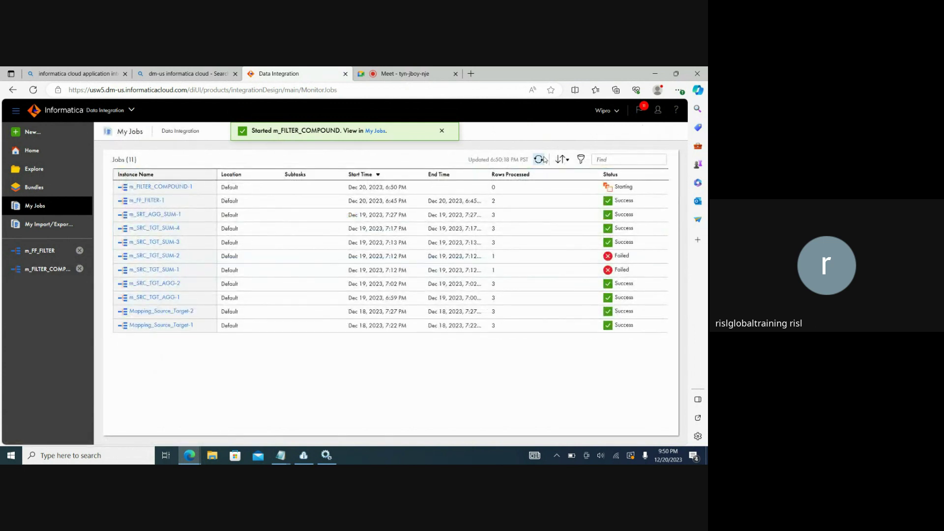
pyautogui.click(544, 159)
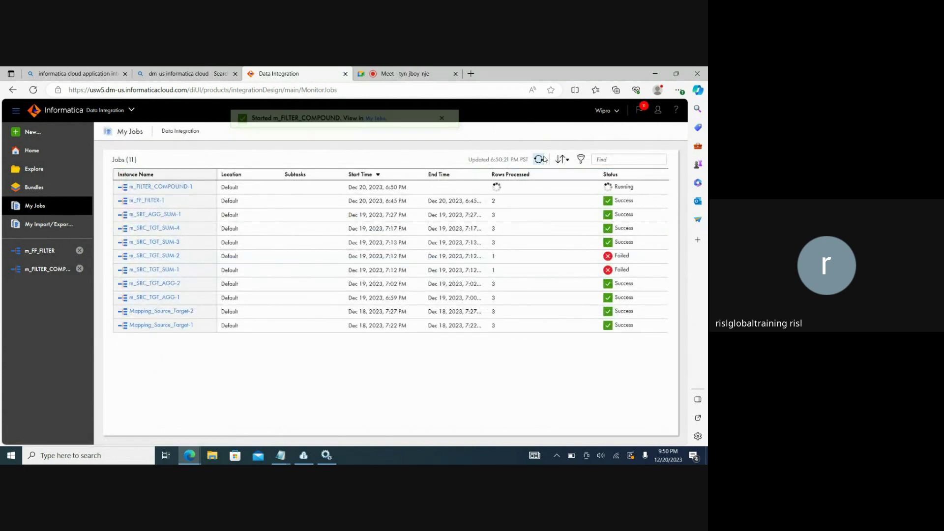
pyautogui.click(544, 159)
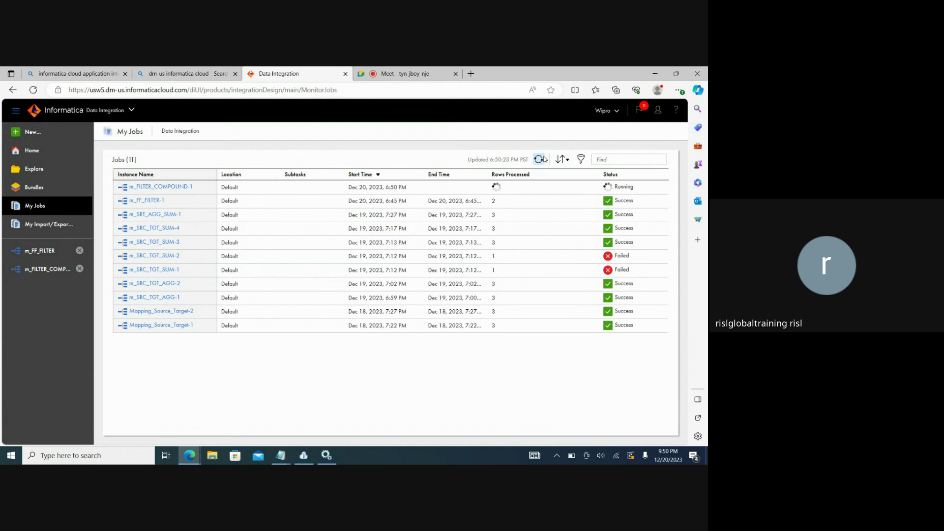
pyautogui.click(543, 159)
pyautogui.click(544, 160)
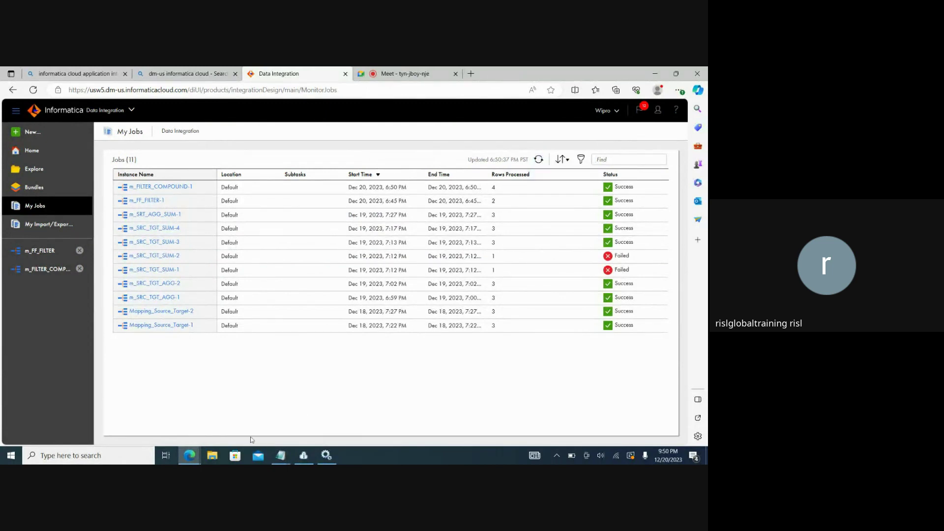
# Open the FF_FILTER_COMOUND text file from the C: drive's Target folder in File Explorer and examine its records.
pyautogui.click(214, 456)
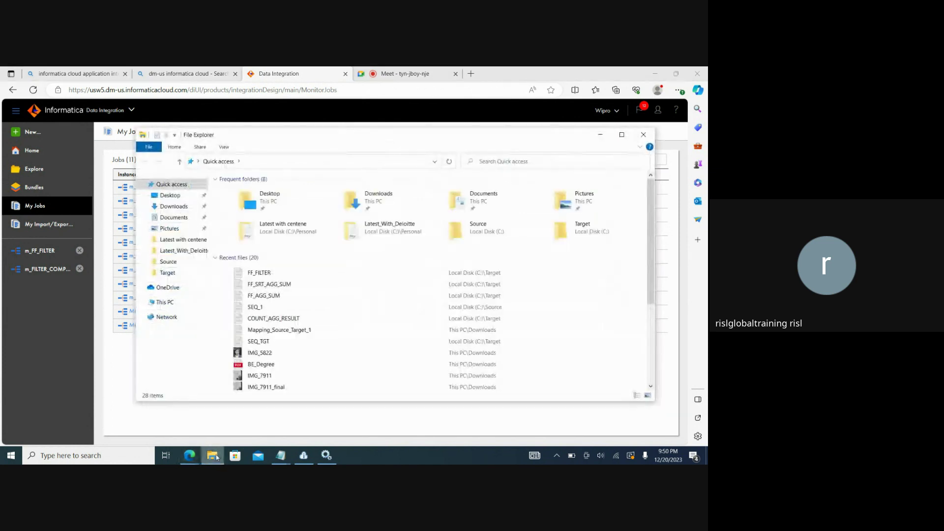
pyautogui.click(167, 302)
pyautogui.doubleClick(298, 278)
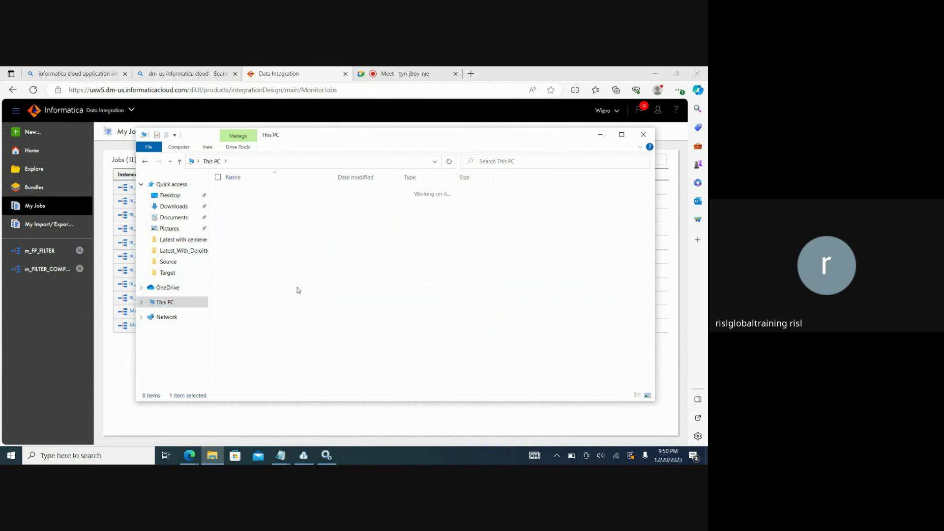
pyautogui.click(247, 260)
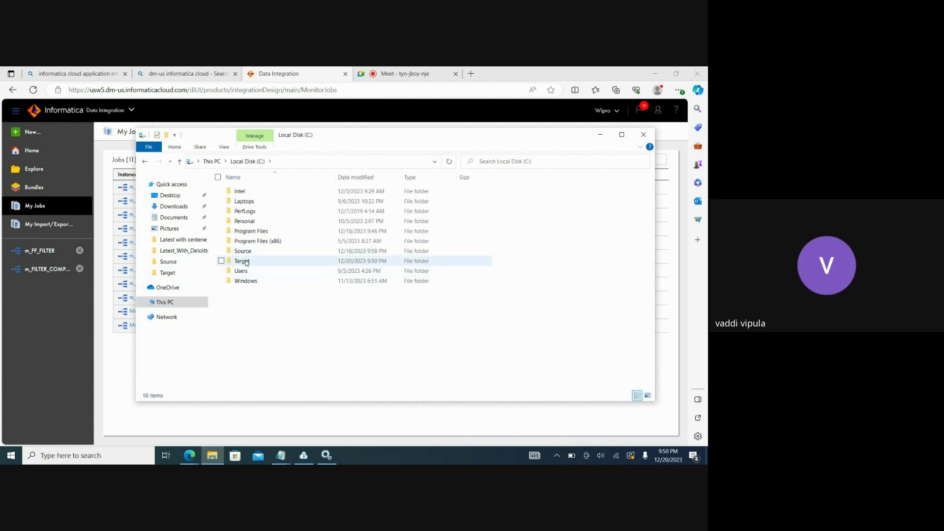
pyautogui.doubleClick(246, 262)
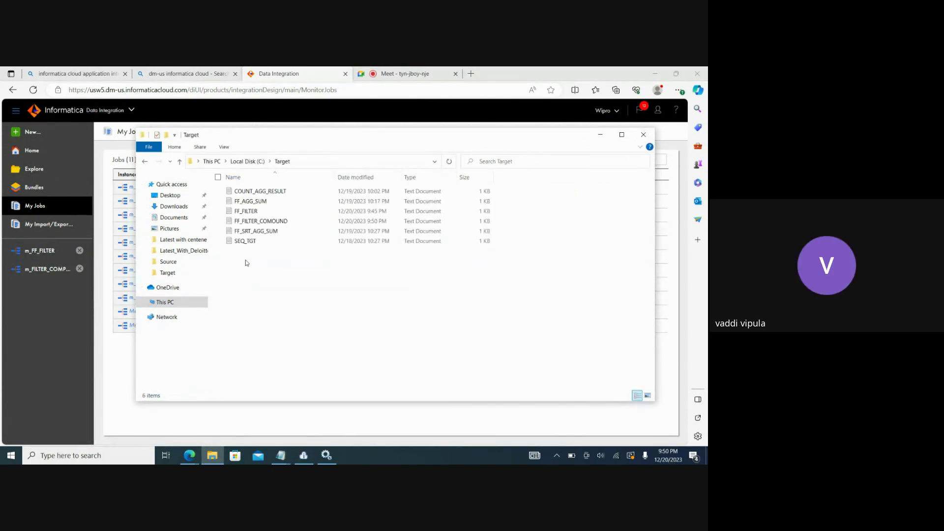
pyautogui.doubleClick(274, 221)
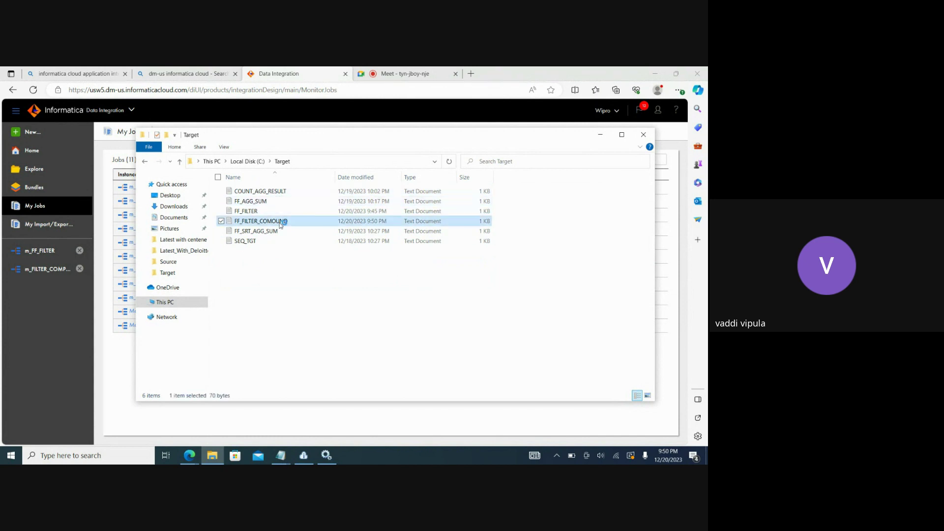
pyautogui.click(280, 223)
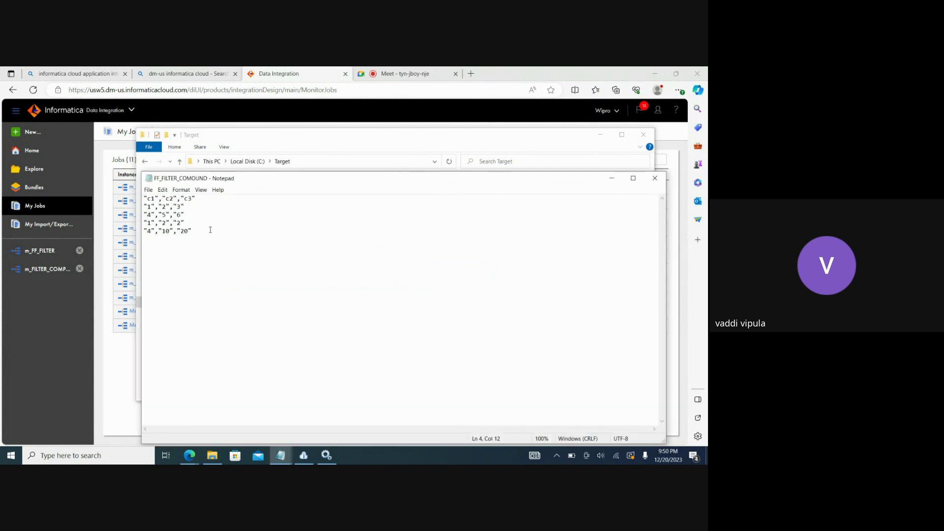
pyautogui.moveTo(210, 229); pyautogui.dragTo(140, 207)
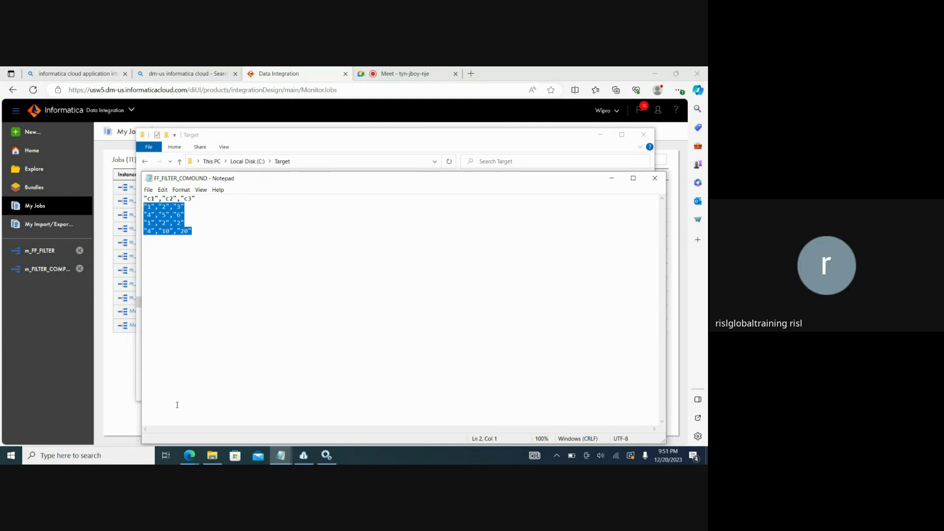
# Switch back to the m_FILTER_COMPOUND mapping in the browser and review the Filter transformation's conditions.
pyautogui.click(190, 454)
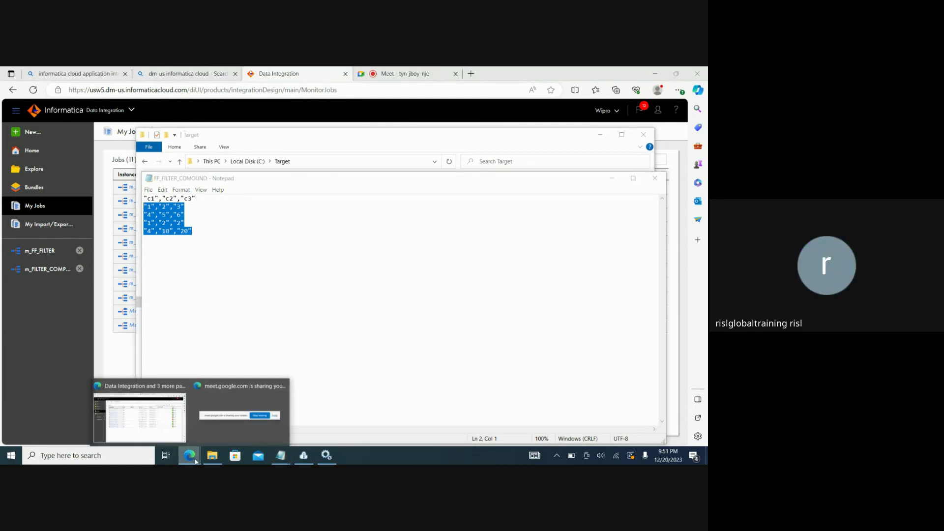
pyautogui.click(177, 425)
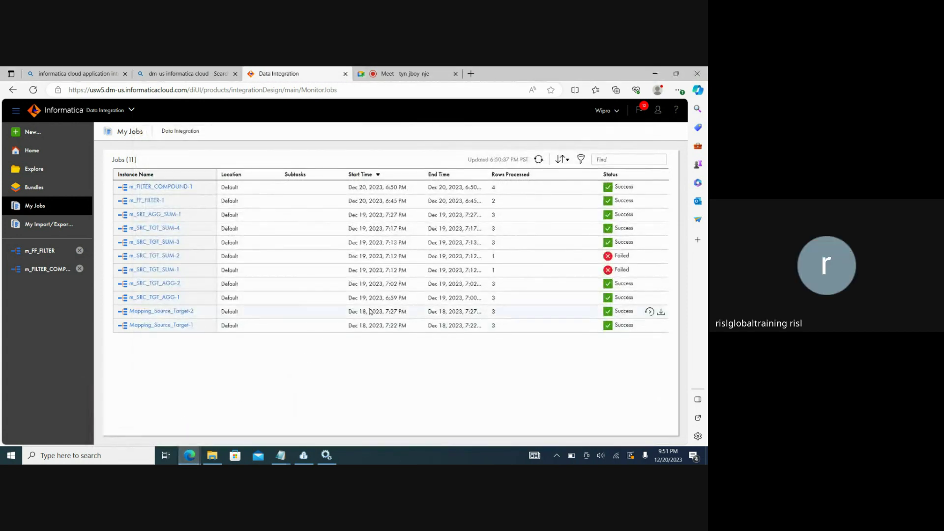
pyautogui.click(52, 270)
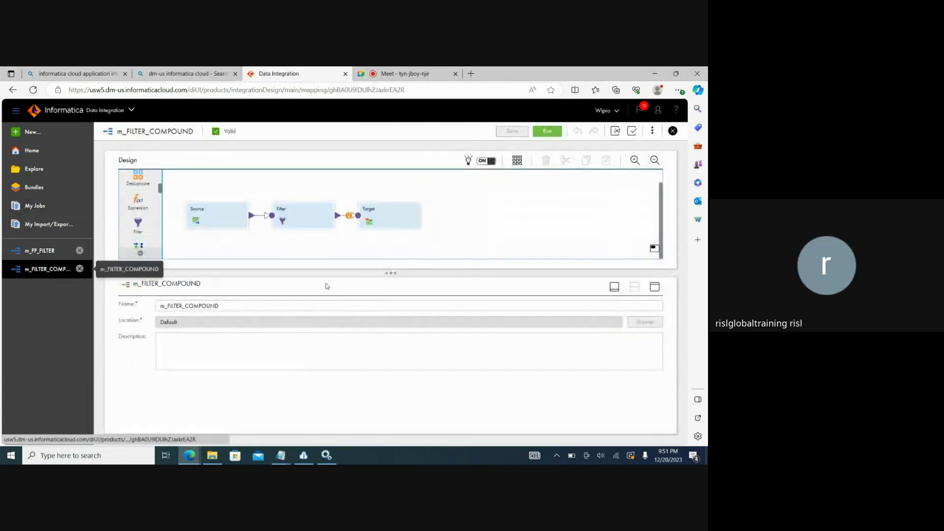
pyautogui.click(286, 216)
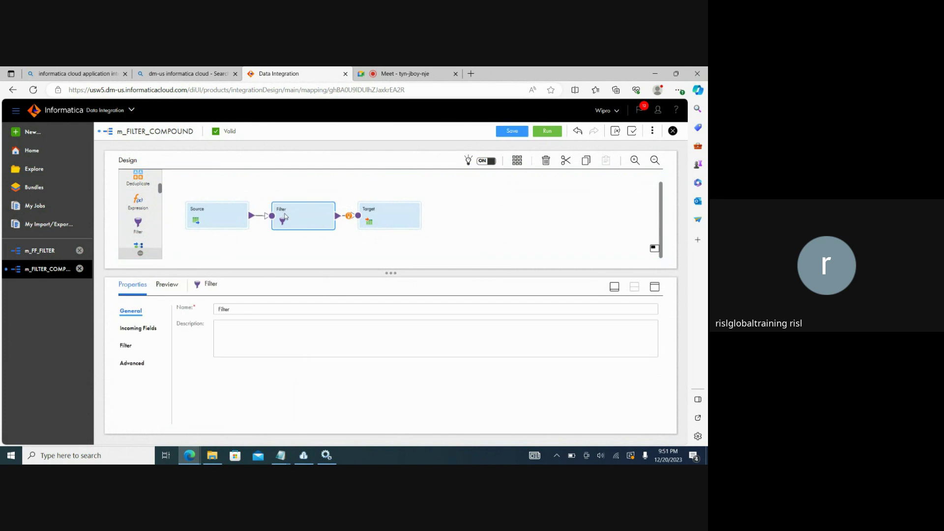
pyautogui.click(127, 344)
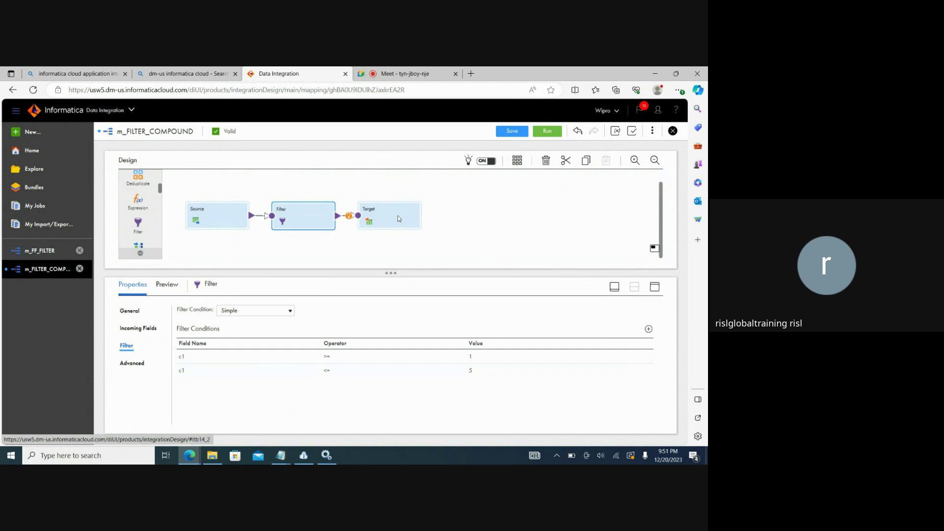
# Add a second Filter transformation to the mapping and spread out the filters and the target on the canvas.
pyautogui.moveTo(144, 222); pyautogui.dragTo(257, 217)
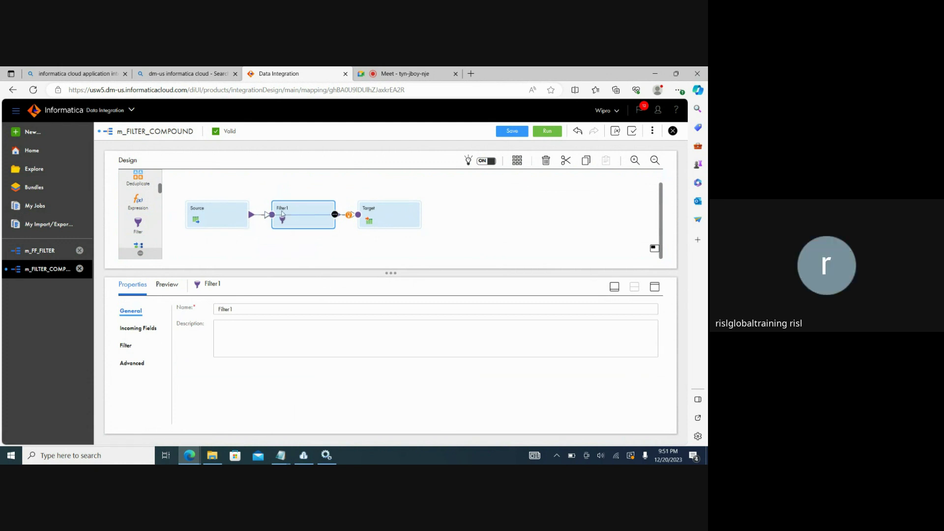
pyautogui.moveTo(315, 212); pyautogui.dragTo(324, 176)
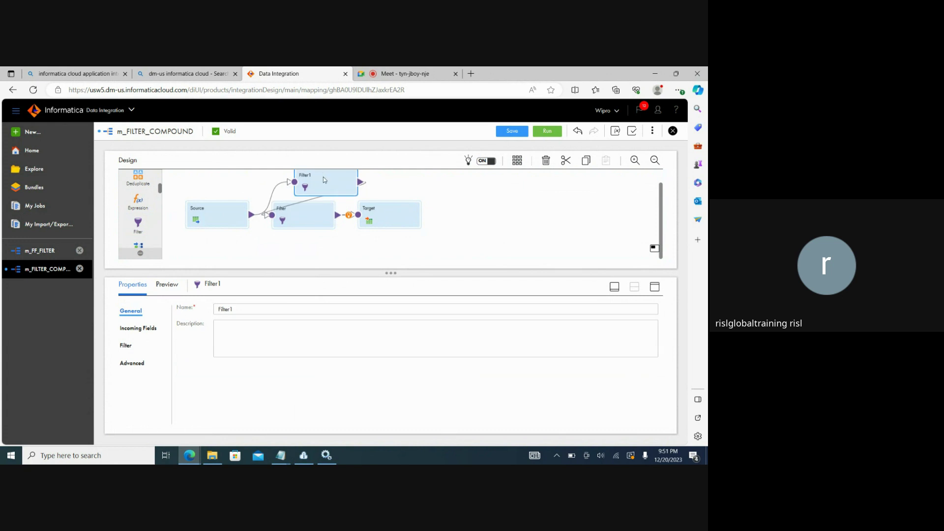
pyautogui.moveTo(307, 212); pyautogui.dragTo(316, 247)
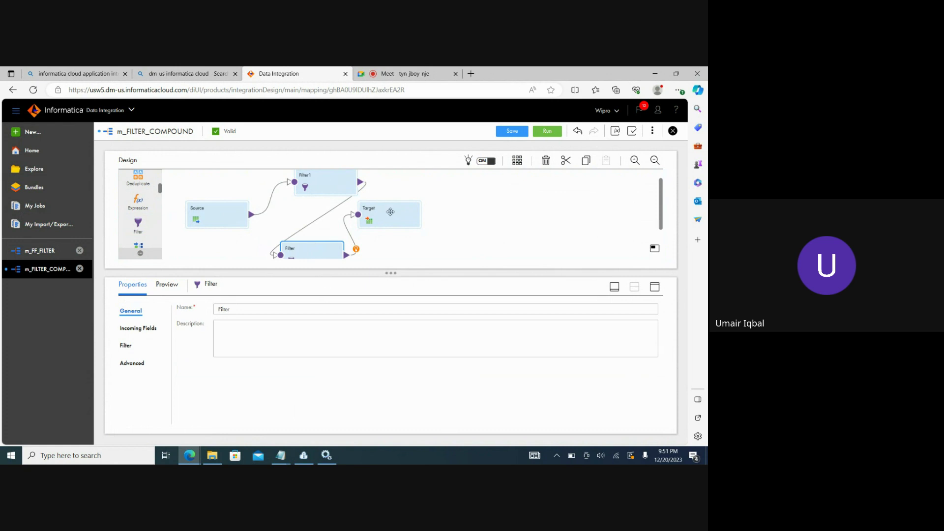
pyautogui.moveTo(391, 212); pyautogui.dragTo(480, 209)
pyautogui.moveTo(310, 248); pyautogui.dragTo(374, 227)
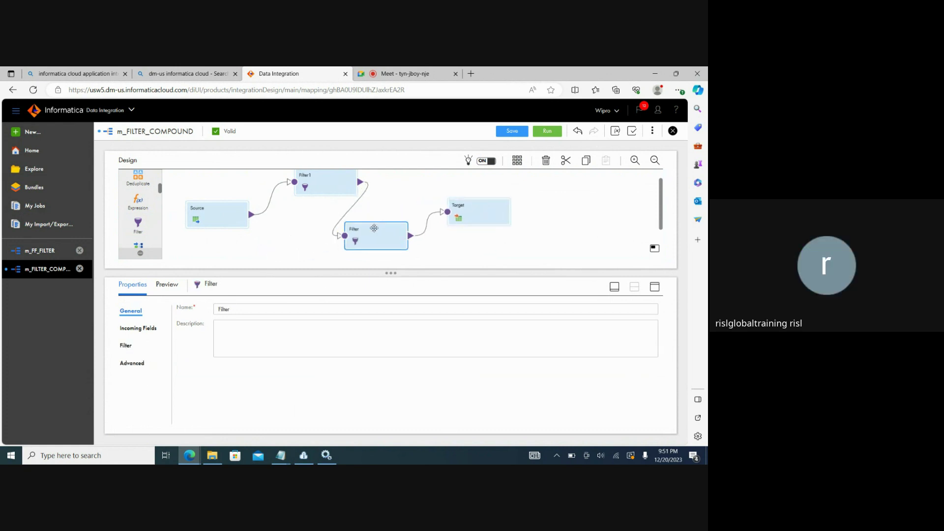
# Delete the link from Filter1 to Filter and connect Source directly to Filter.
pyautogui.click(348, 212)
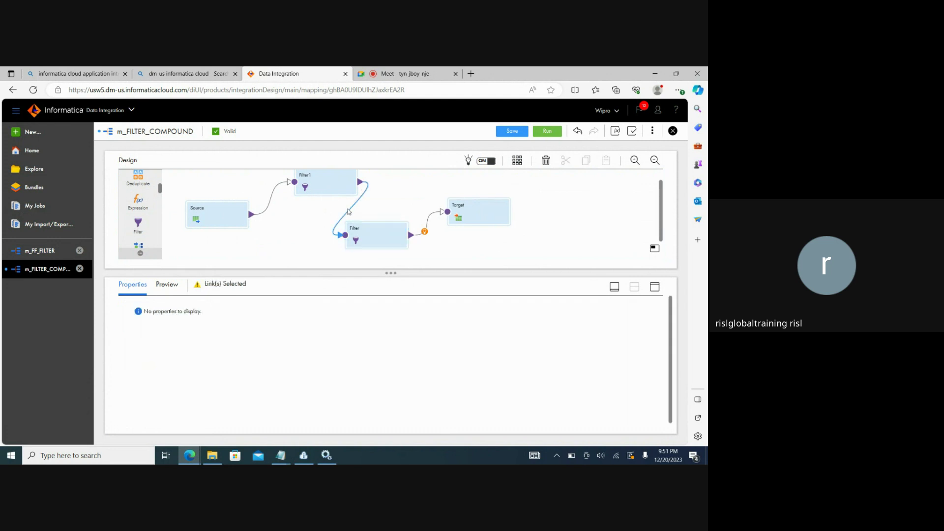
pyautogui.press('Delete')
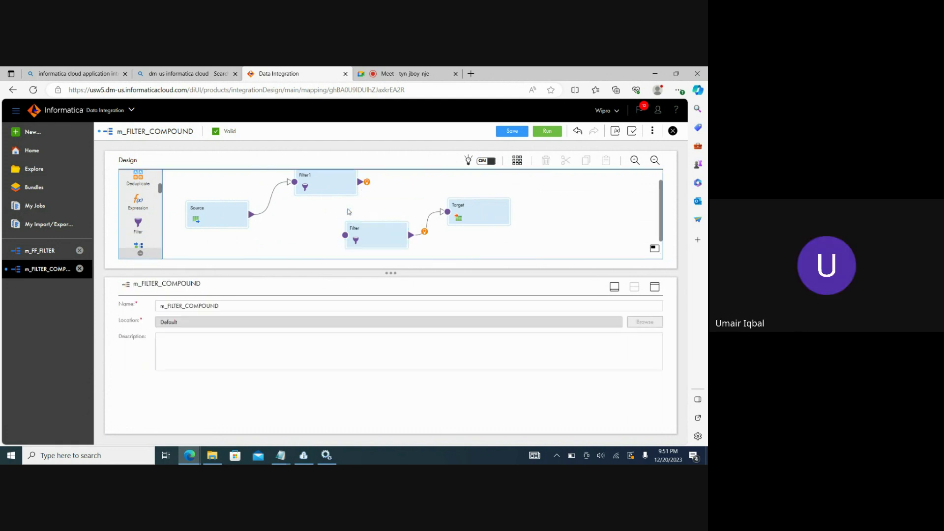
pyautogui.click(353, 237)
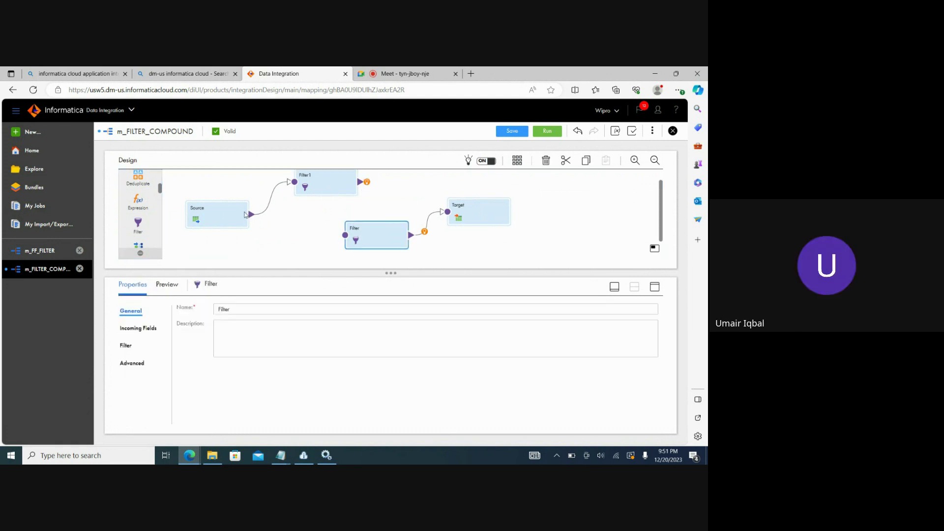
pyautogui.moveTo(251, 214); pyautogui.dragTo(348, 237)
# Duplicate the Target transformation, place a copy beside Filter1 and link Filter1 to that copy.
pyautogui.moveTo(465, 212); pyautogui.dragTo(470, 235)
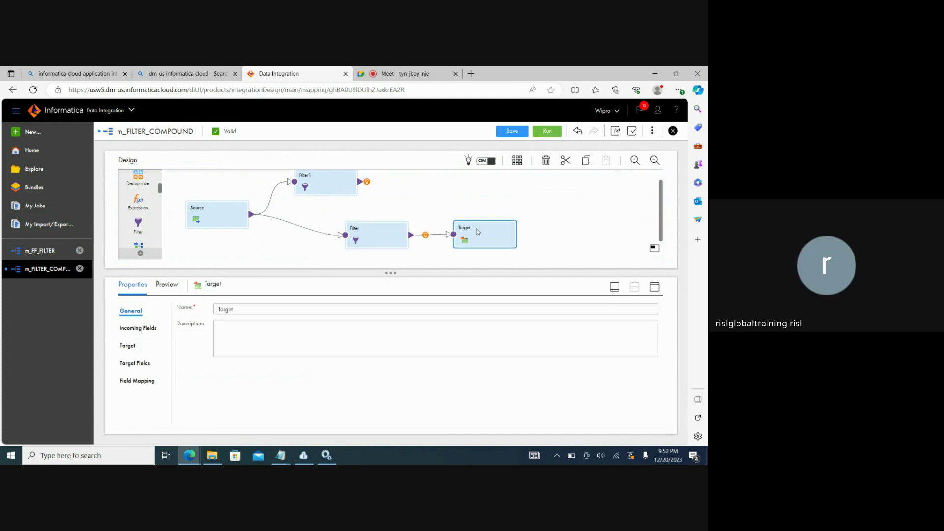
pyautogui.hotkey('ctrl', 'c')
pyautogui.hotkey('ctrl', 'v')
pyautogui.hotkey('ctrl', 'v')
pyautogui.moveTo(228, 218)
pyautogui.mouseDown()
pyautogui.moveTo(468, 202)
pyautogui.moveTo(466, 189)
pyautogui.mouseUp()
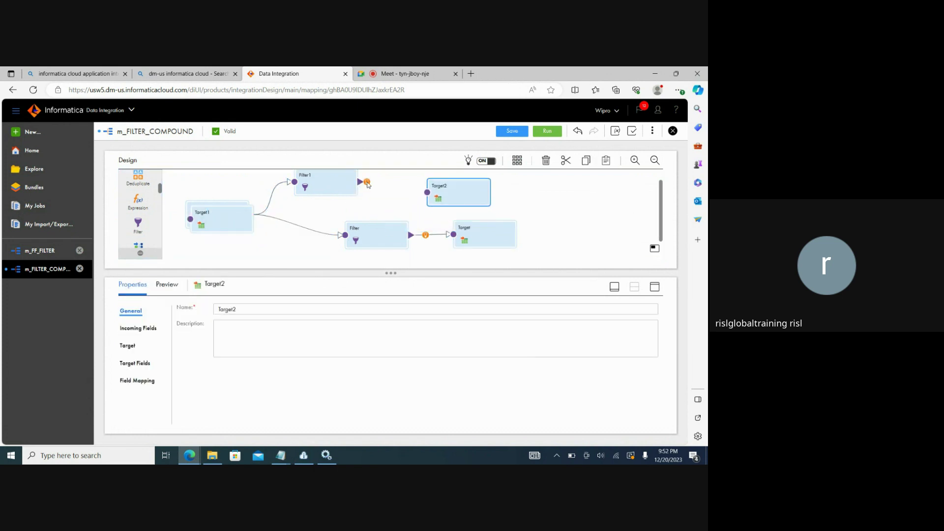
pyautogui.moveTo(368, 185); pyautogui.dragTo(347, 181)
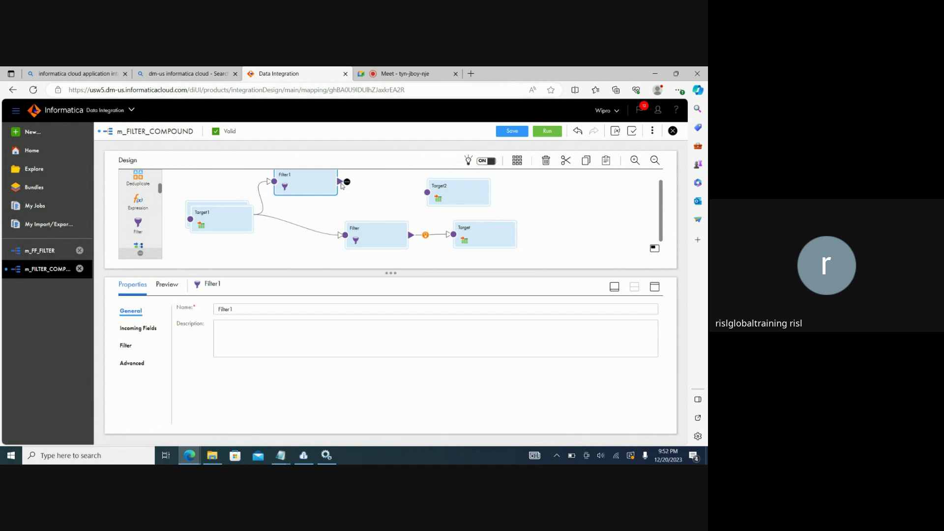
pyautogui.moveTo(341, 186); pyautogui.dragTo(428, 194)
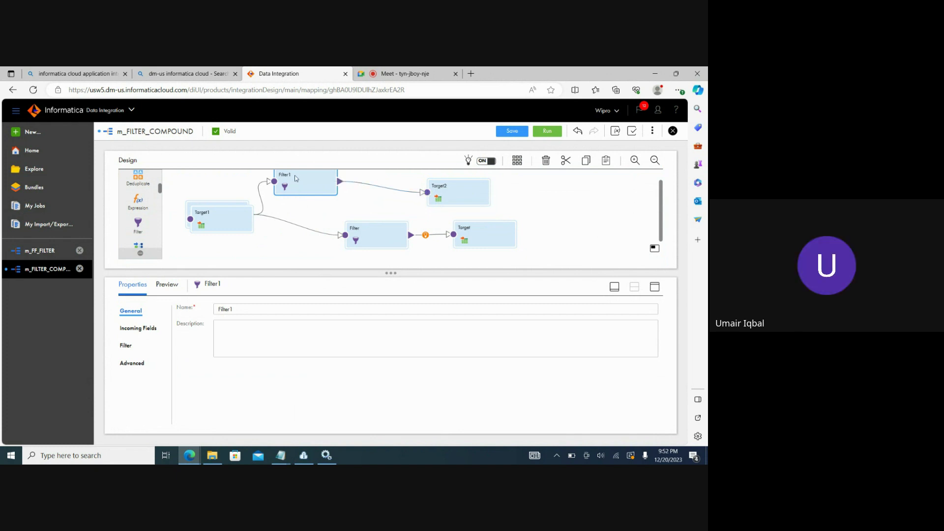
pyautogui.click(127, 346)
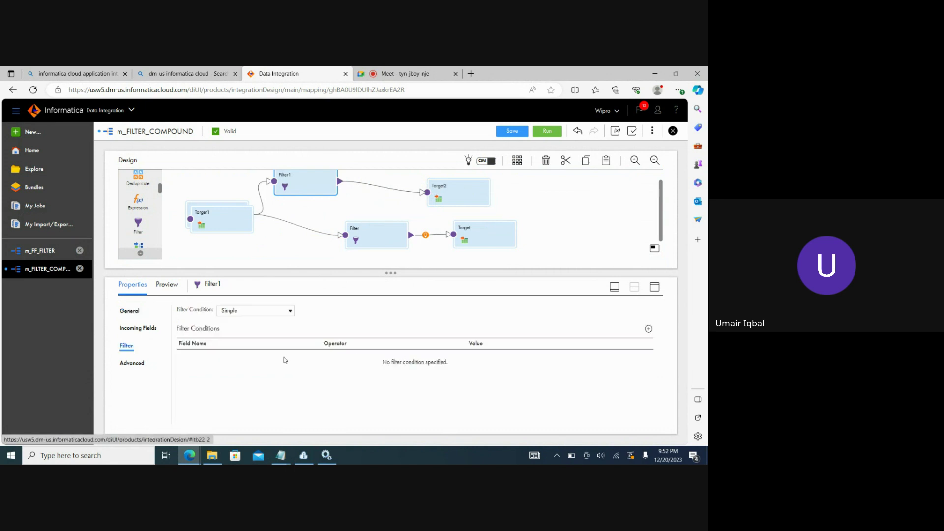
pyautogui.click(649, 329)
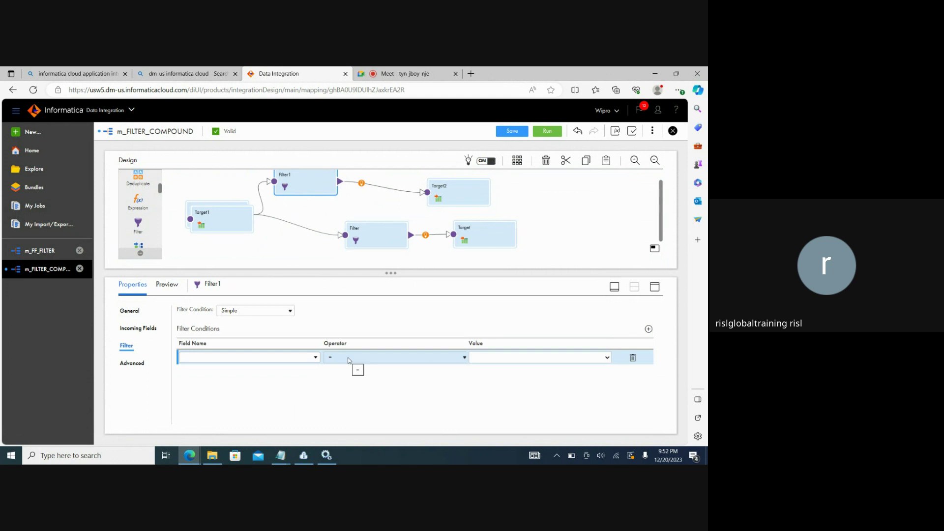
pyautogui.click(633, 358)
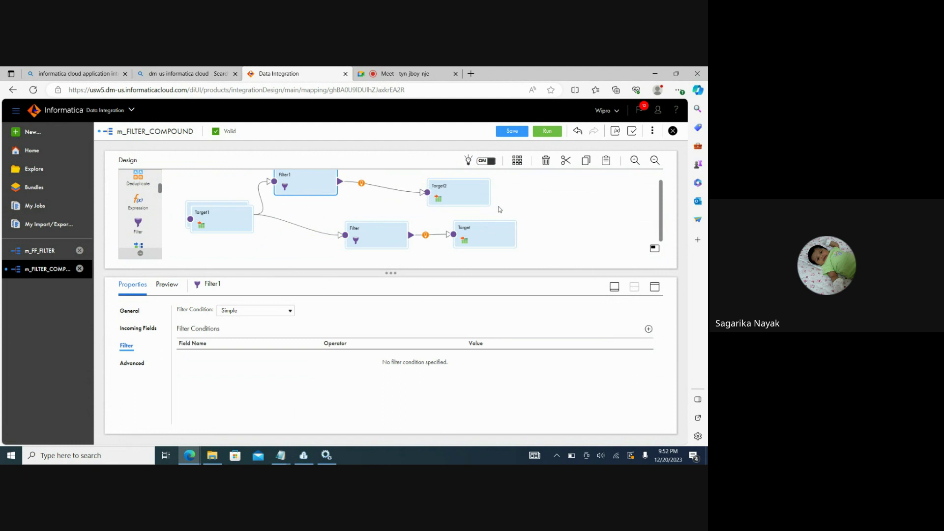
pyautogui.click(553, 207)
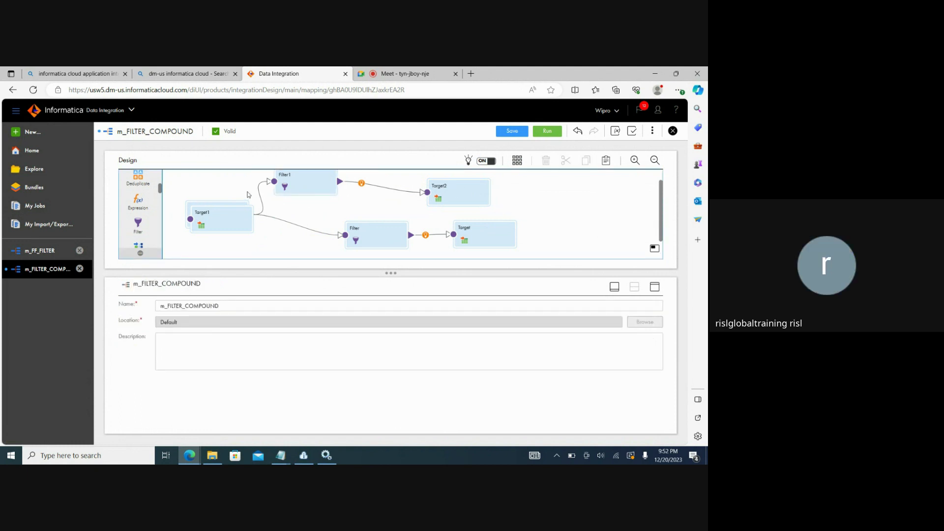
# Enlarge the design area, move the surplus Target1 copy off the Source and delete it from the mapping.
pyautogui.moveTo(160, 189); pyautogui.dragTo(160, 173)
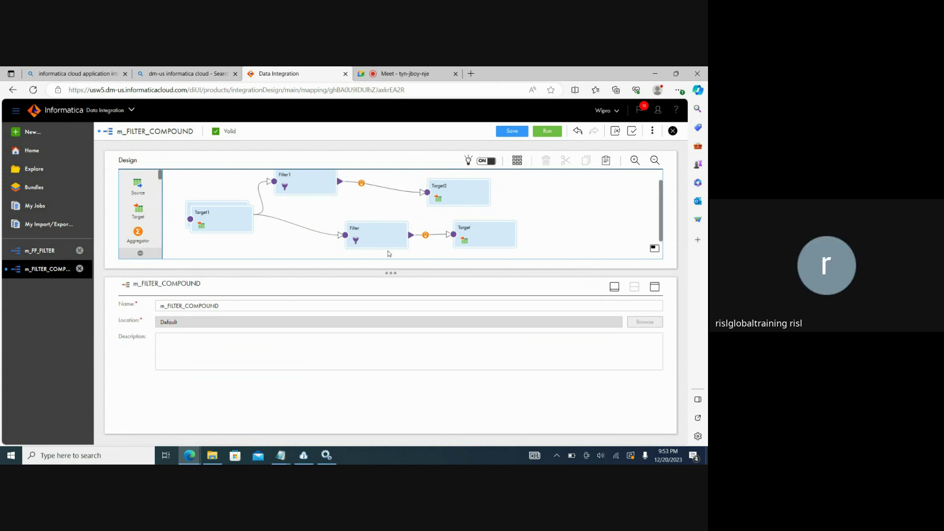
pyautogui.moveTo(388, 272); pyautogui.dragTo(384, 290)
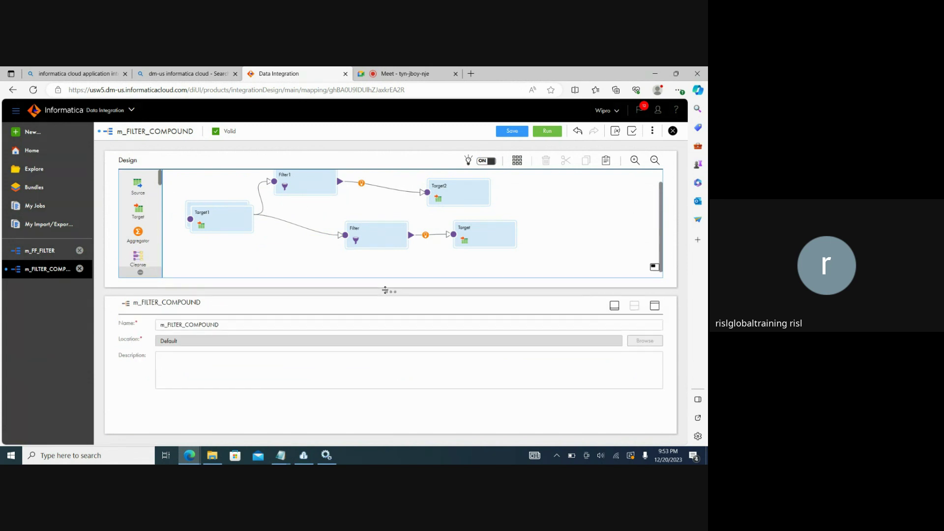
pyautogui.moveTo(224, 223); pyautogui.dragTo(228, 261)
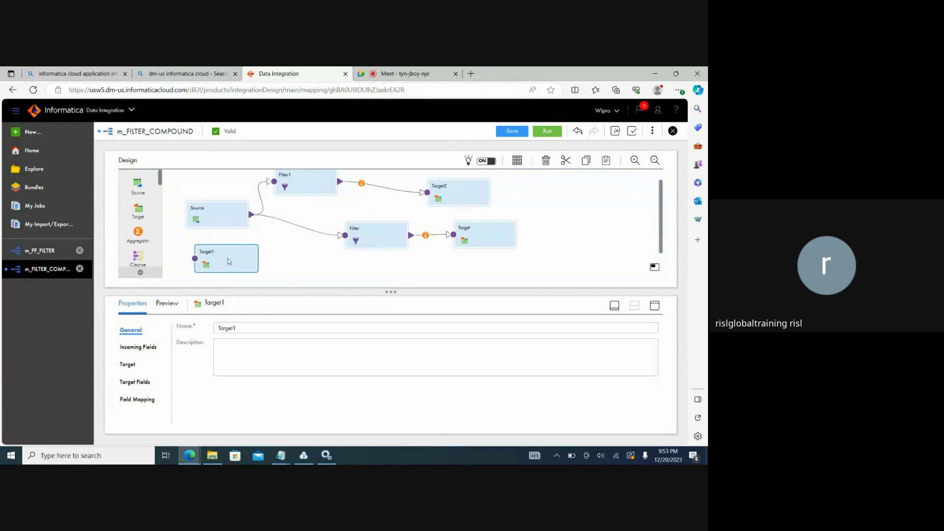
pyautogui.press('Delete')
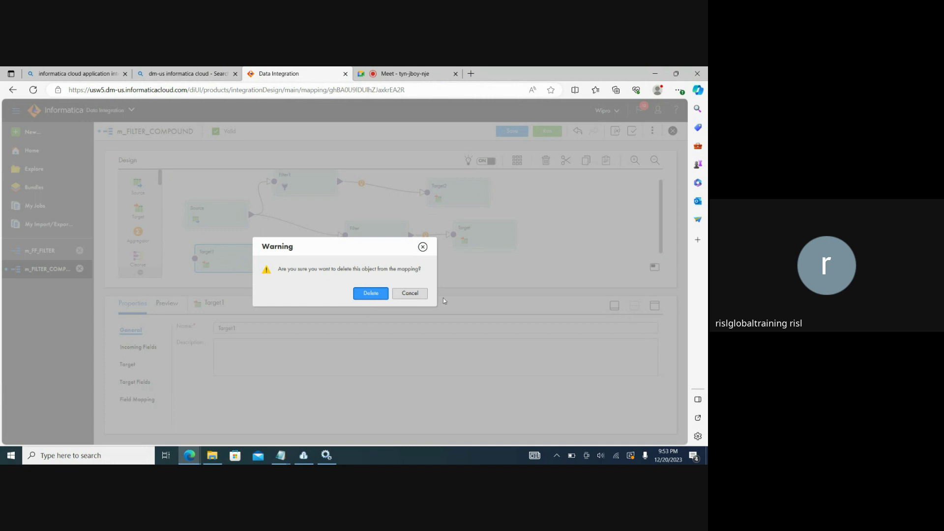
pyautogui.click(410, 293)
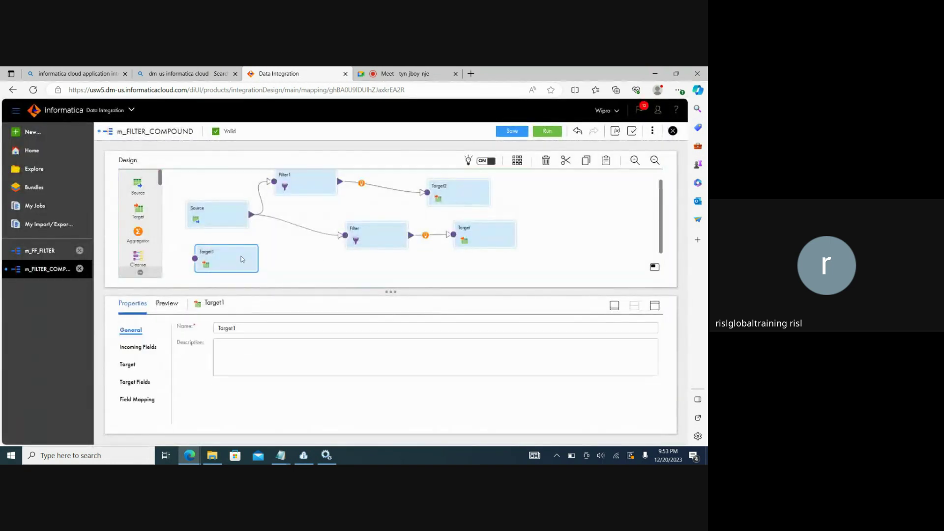
pyautogui.press('Delete')
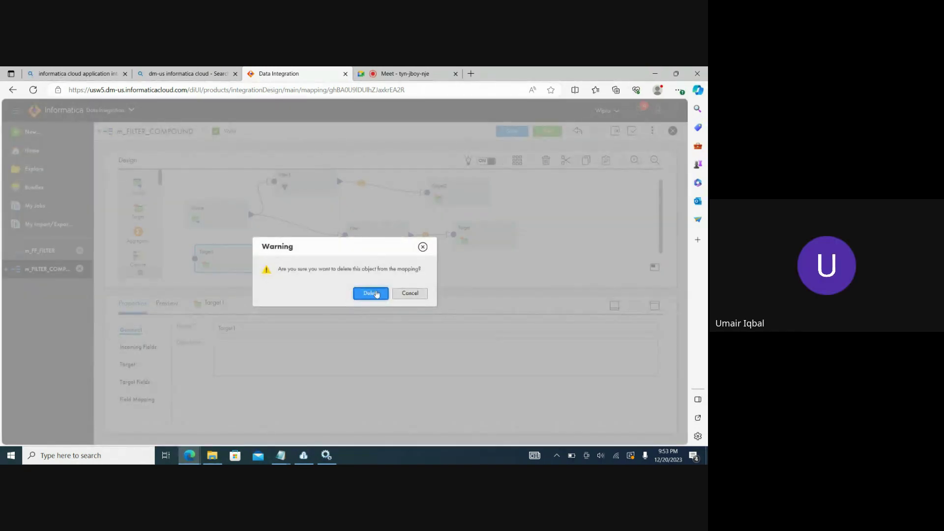
pyautogui.click(372, 293)
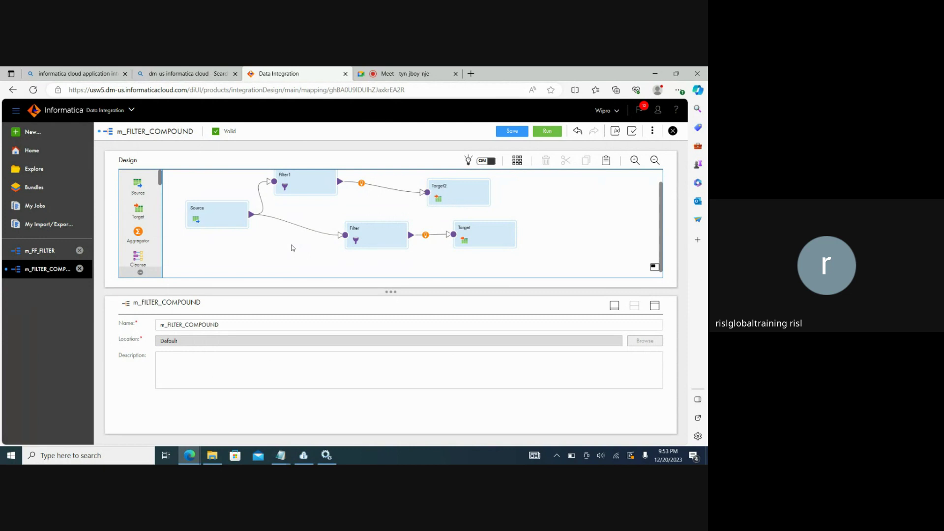
# Switch Filter1's filter condition type to Advanced and open its condition definition.
pyautogui.click(291, 181)
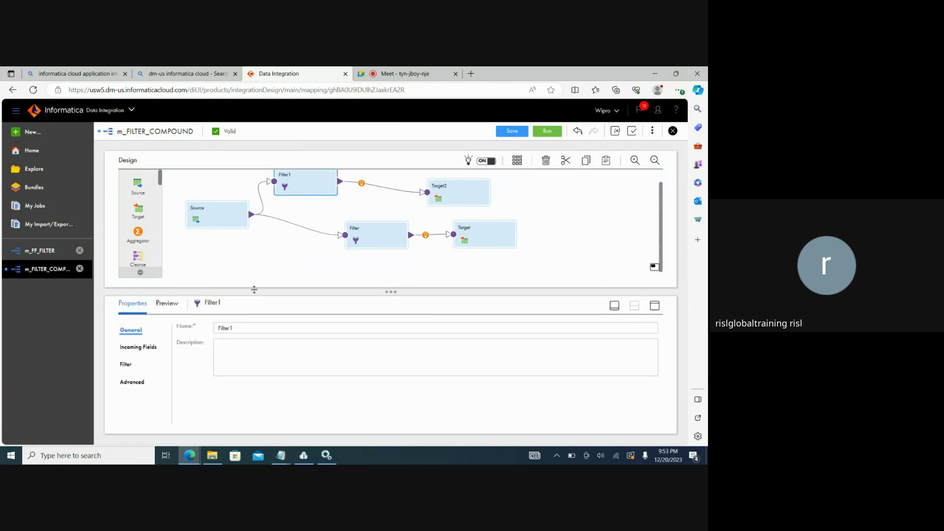
pyautogui.click(127, 364)
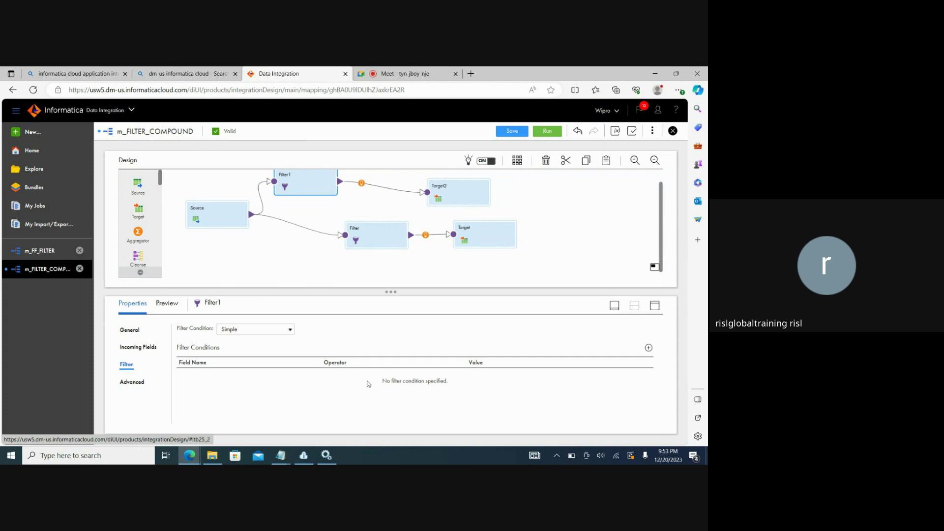
pyautogui.click(288, 334)
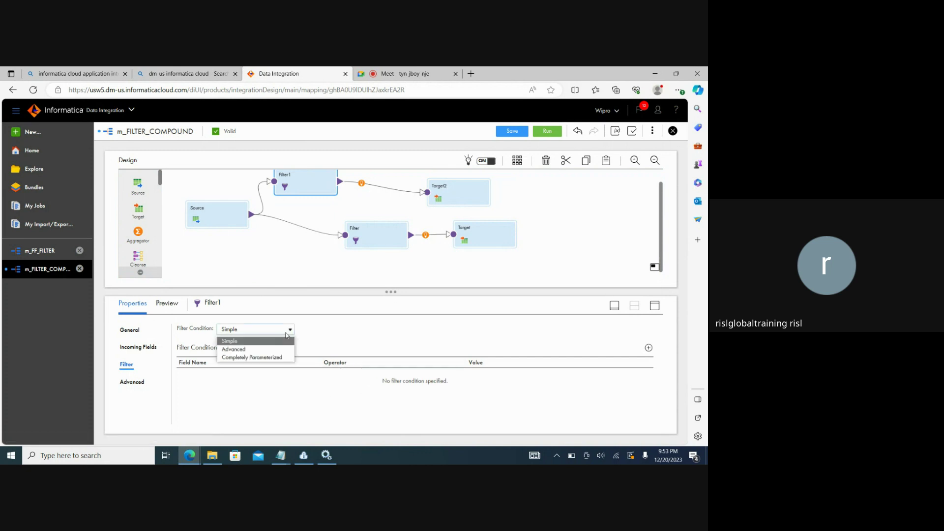
pyautogui.click(252, 350)
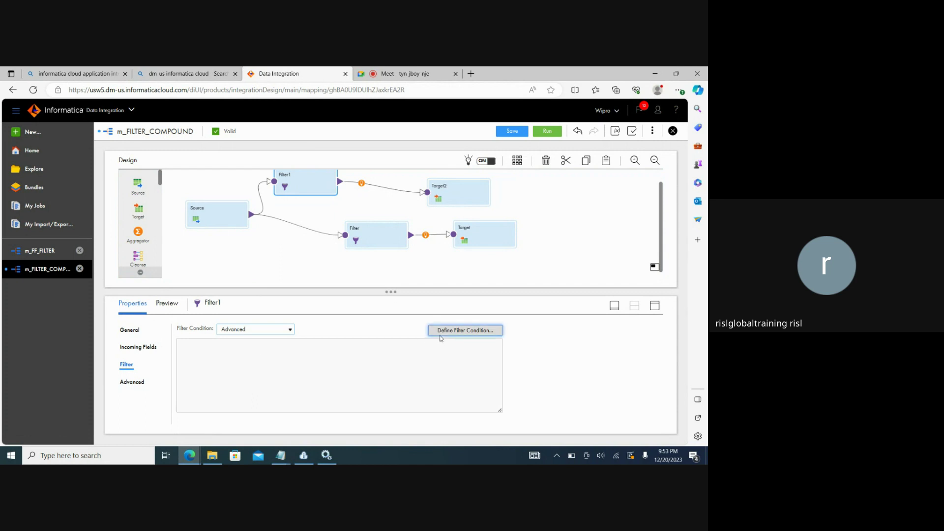
pyautogui.click(452, 333)
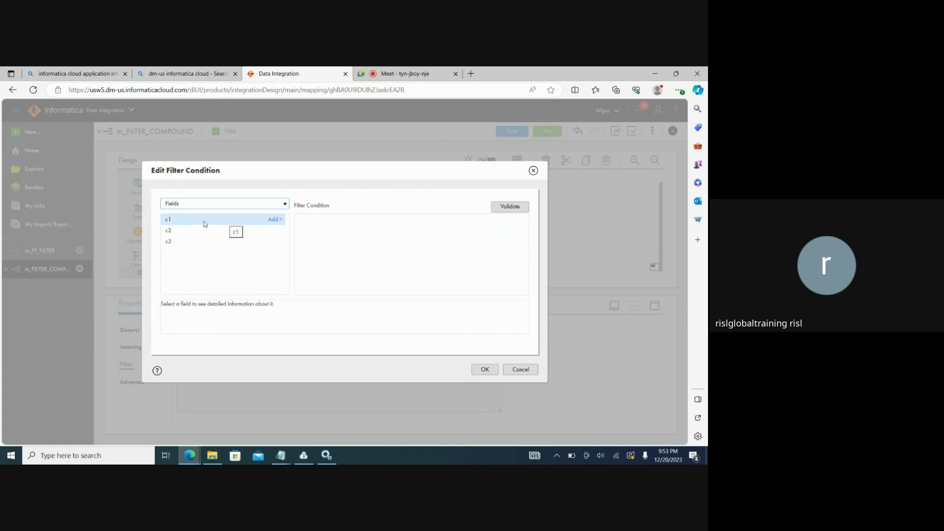
# Try the expression c1=>1 OR c1<=2 as Filter1's filter condition and validate it.
pyautogui.click(338, 249)
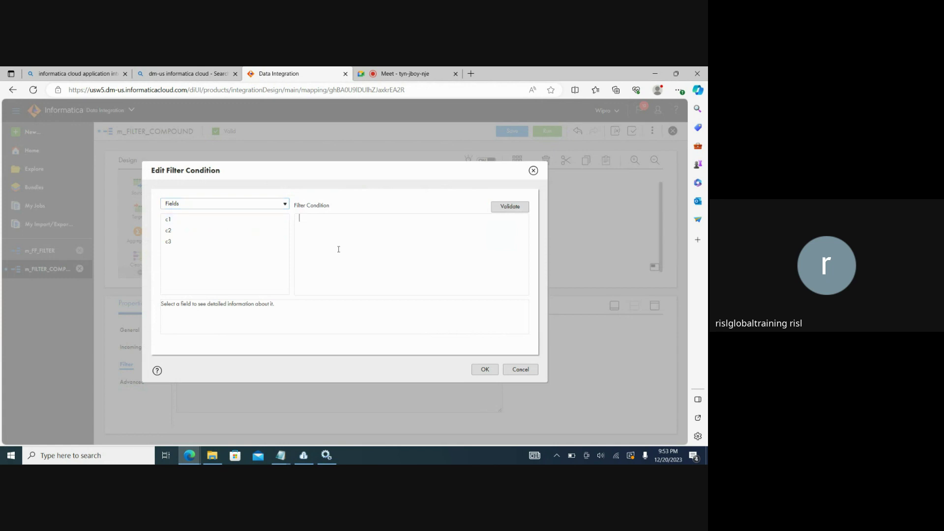
pyautogui.write('c1')
pyautogui.write('>1')
pyautogui.write(' OR')
pyautogui.write(' c1')
pyautogui.write('<5')
pyautogui.write('=')
pyautogui.press('Left')
pyautogui.press('Left')
pyautogui.press('Left')
pyautogui.write('=')
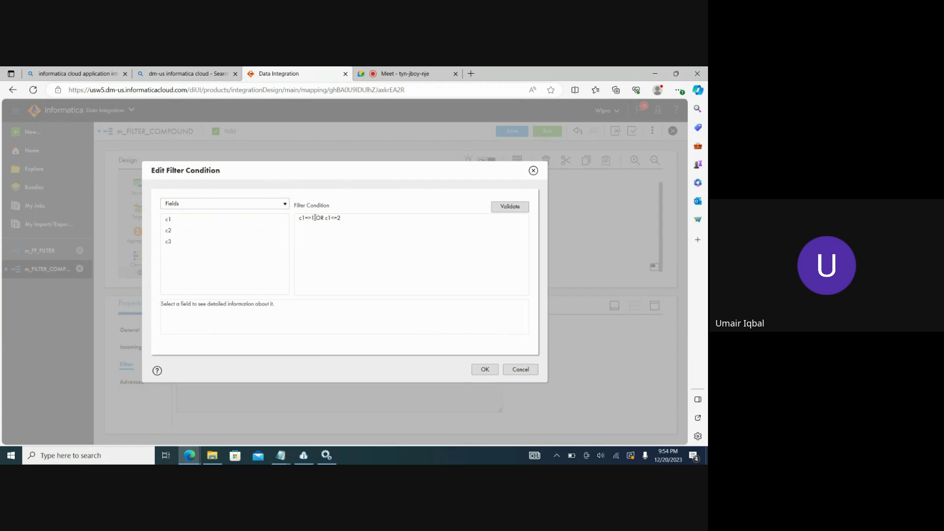
pyautogui.moveTo(315, 218); pyautogui.dragTo(311, 218)
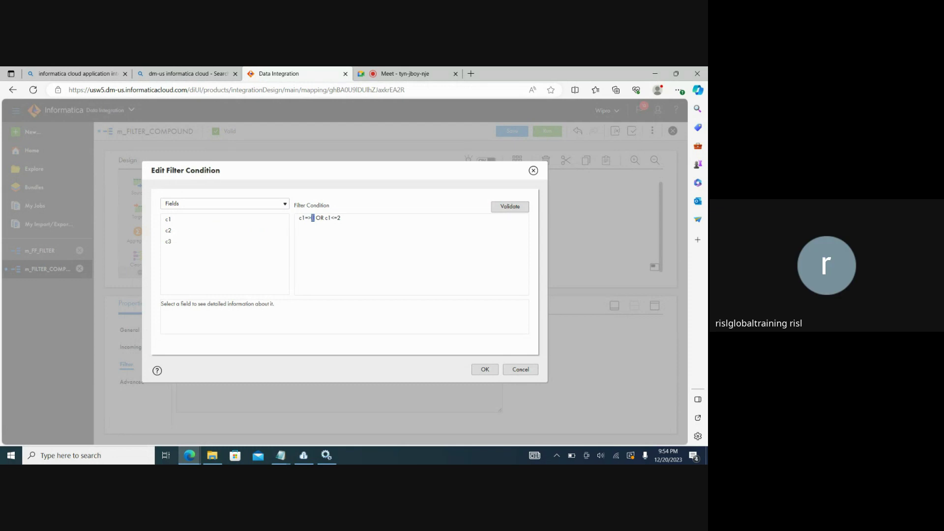
pyautogui.click(510, 207)
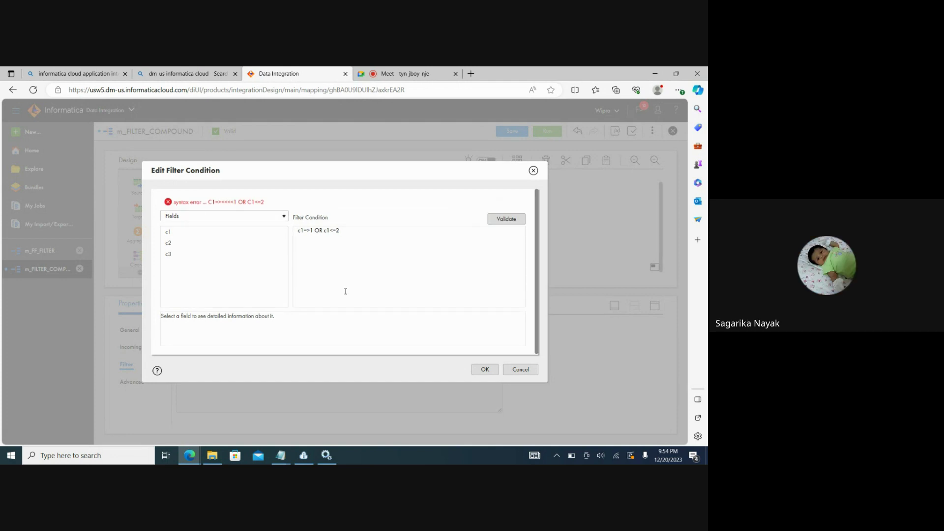
# Correct the first comparison in the filter condition to c1>=1 and validate the expression again.
pyautogui.click(309, 230)
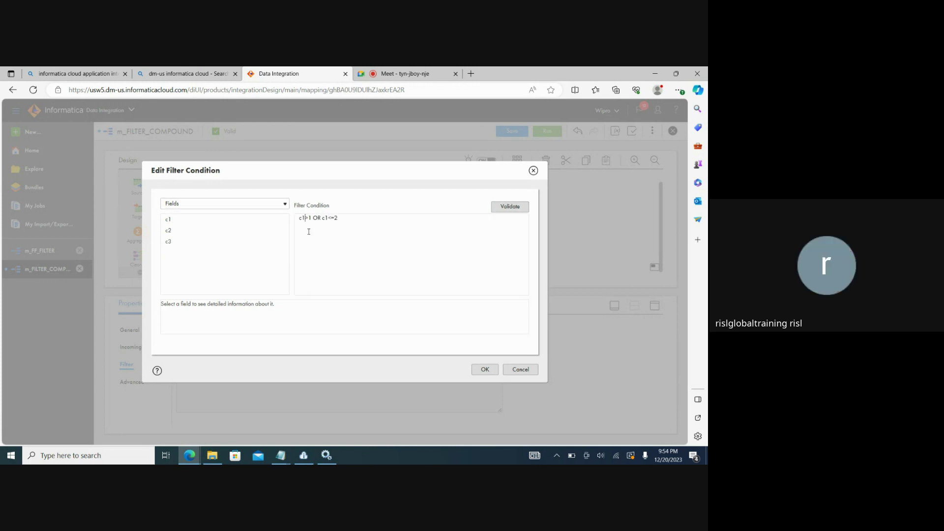
pyautogui.press('BackSpace')
pyautogui.write('=')
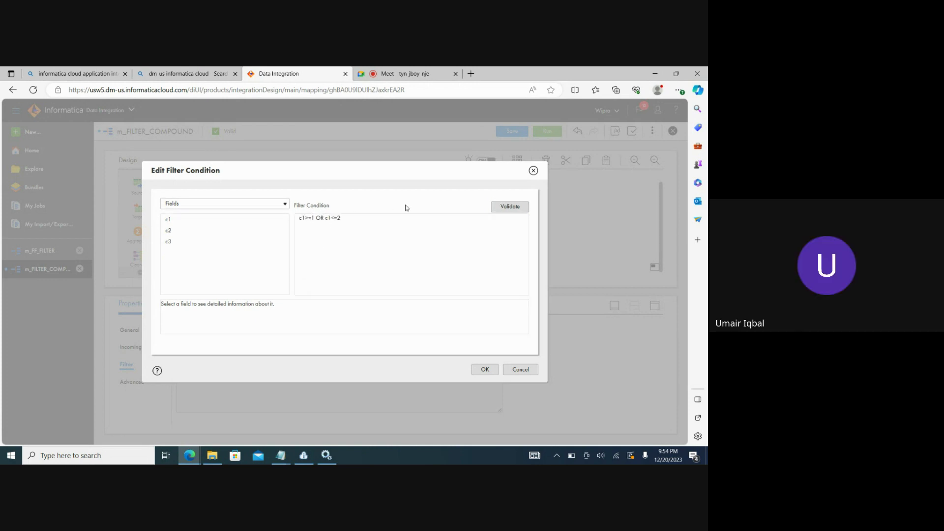
pyautogui.click(509, 206)
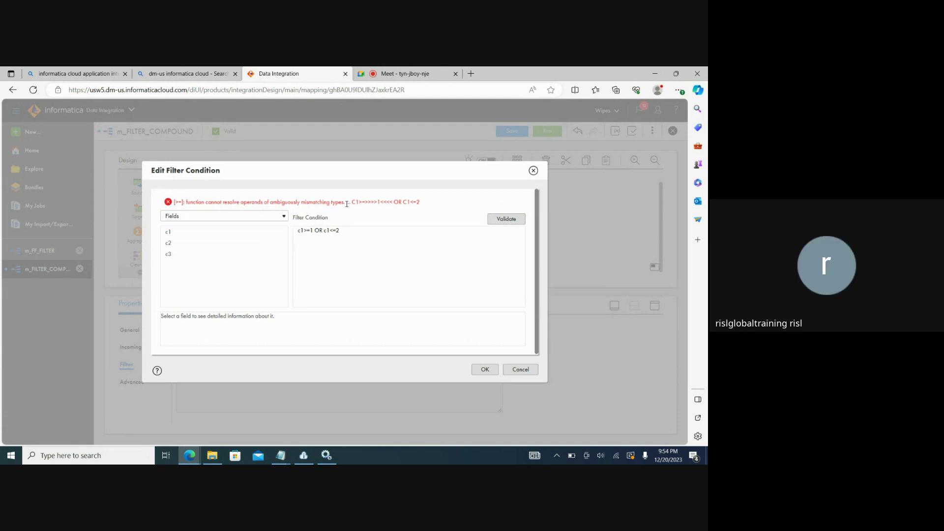
# Try converting the first c1 in the filter condition with TO_INTEGER(c1).
pyautogui.moveTo(347, 203); pyautogui.dragTo(233, 202)
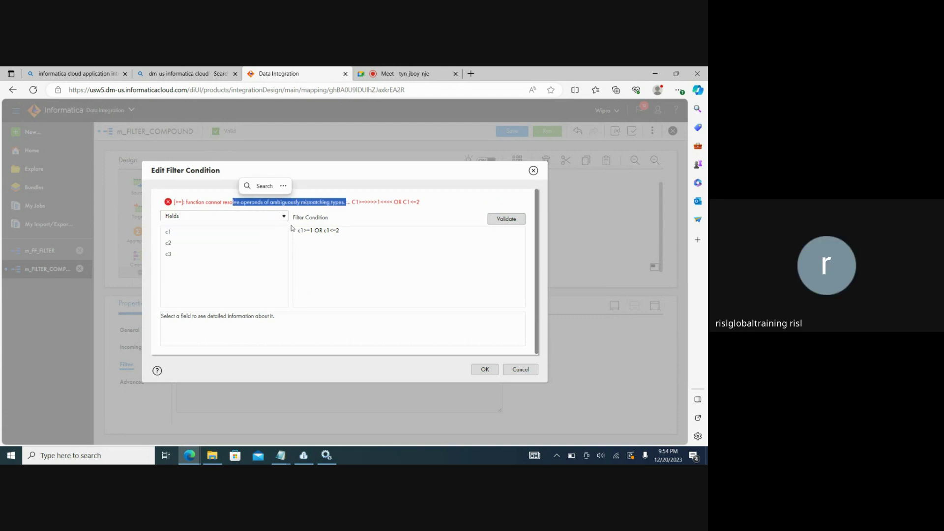
pyautogui.click(298, 230)
pyautogui.write('TO')
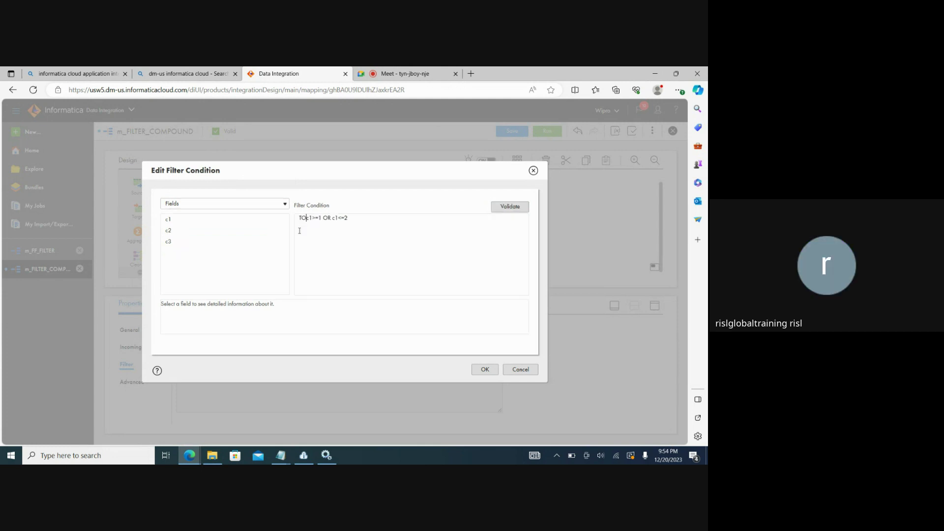
pyautogui.write('_')
pyautogui.write('INTEGER')
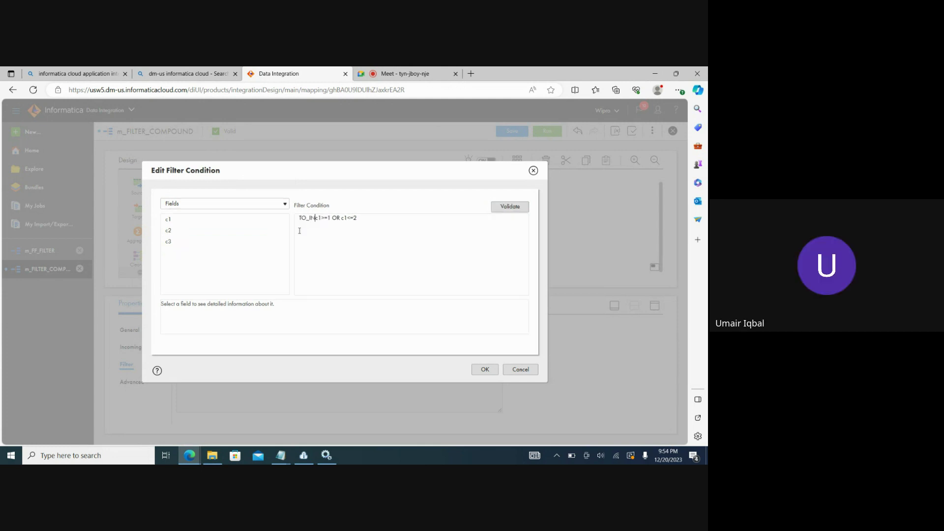
pyautogui.write('(')
pyautogui.click(340, 217)
pyautogui.write(')')
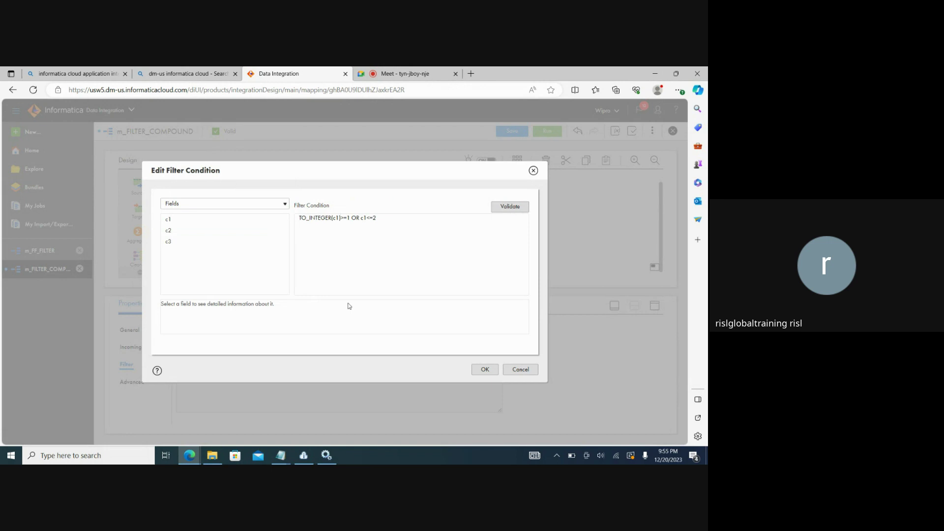
# Remove the TO_INTEGER conversion from the expression and discard the filter condition edit.
pyautogui.press('BackSpace')
pyautogui.press('BackSpace')
pyautogui.press('BackSpace')
pyautogui.press('BackSpace')
pyautogui.press('BackSpace')
pyautogui.press('BackSpace')
pyautogui.press('BackSpace')
pyautogui.press('BackSpace')
pyautogui.press('BackSpace')
pyautogui.press('BackSpace')
pyautogui.press('BackSpace')
pyautogui.press('BackSpace')
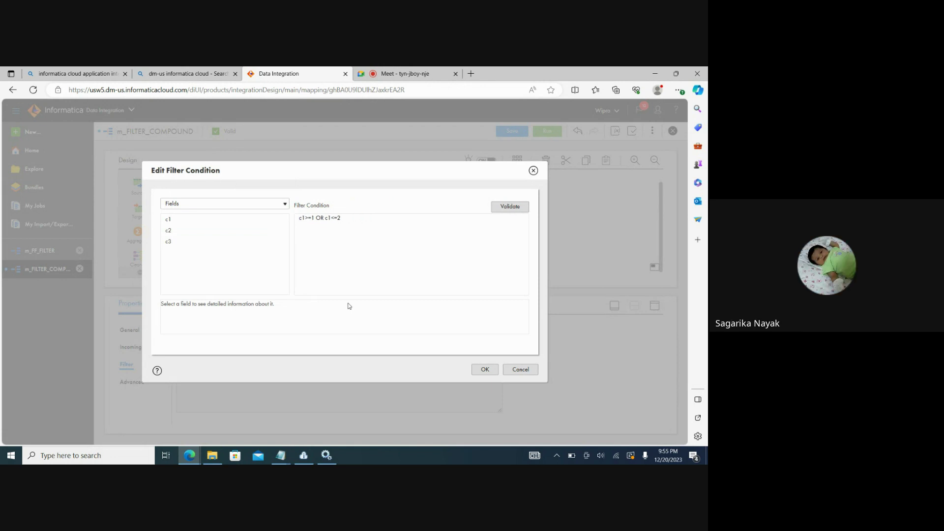
pyautogui.click(520, 369)
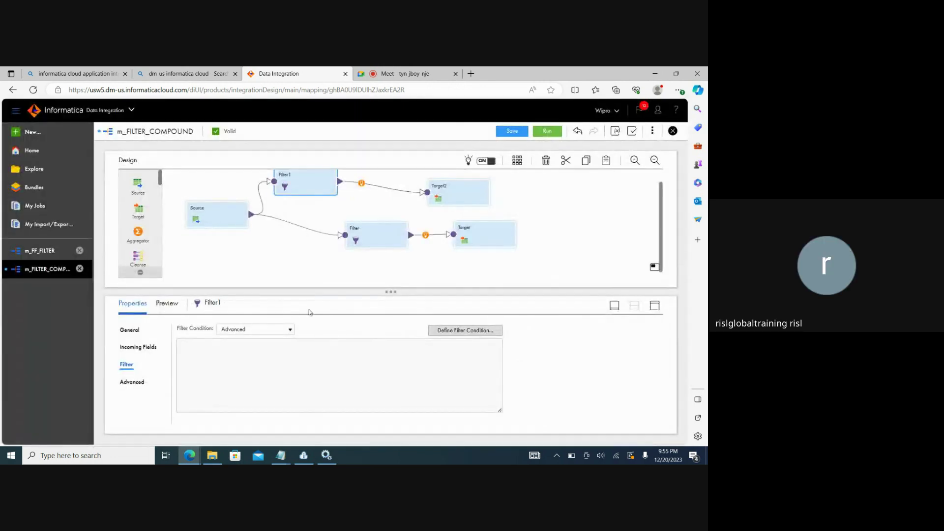
# Enable metadata editing for the Source transformation's fields and set the native type of c1 to int.
pyautogui.click(207, 224)
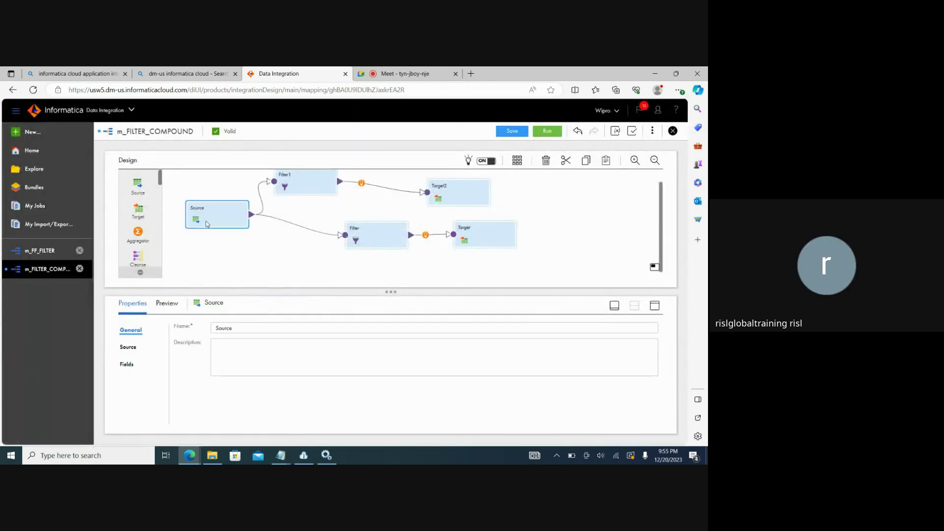
pyautogui.click(128, 348)
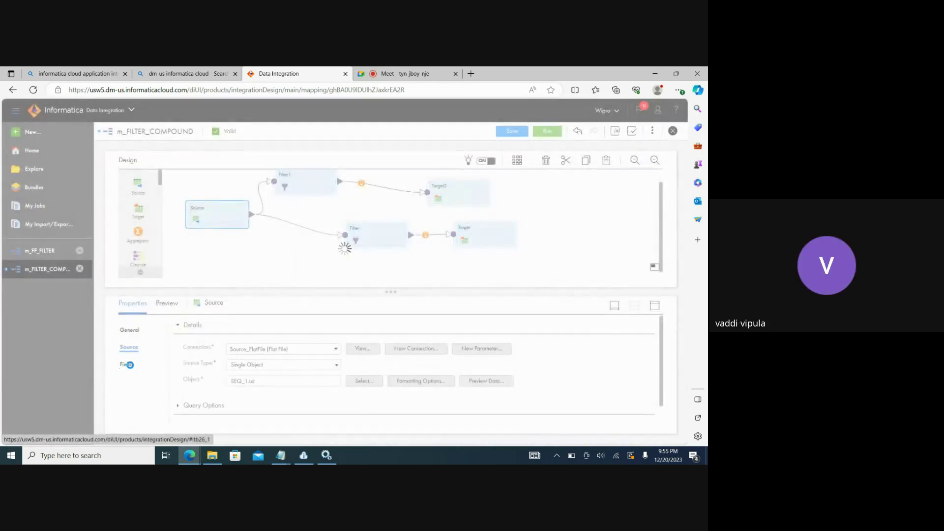
pyautogui.click(128, 365)
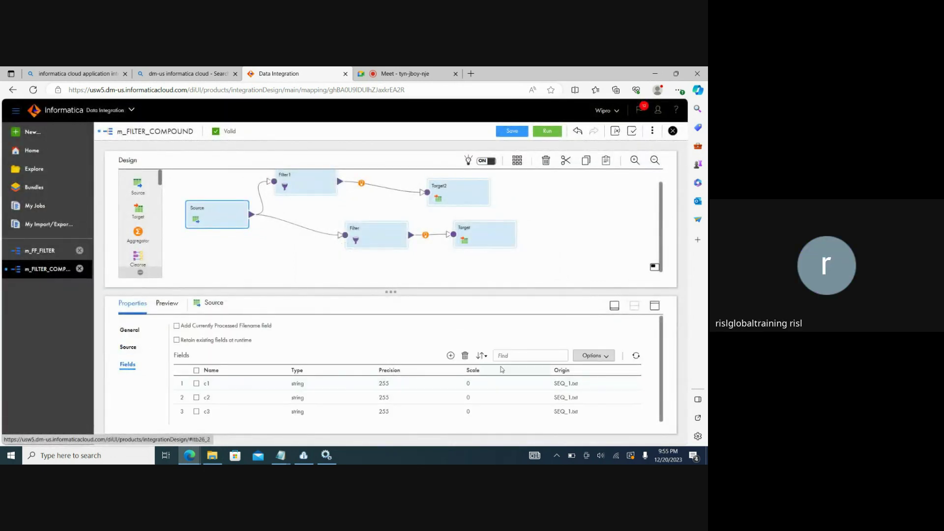
pyautogui.click(589, 359)
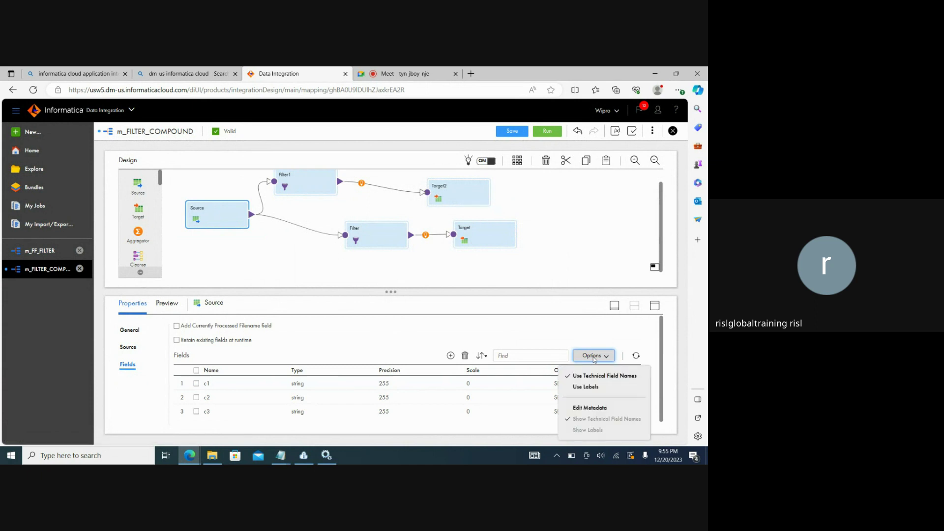
pyautogui.click(584, 408)
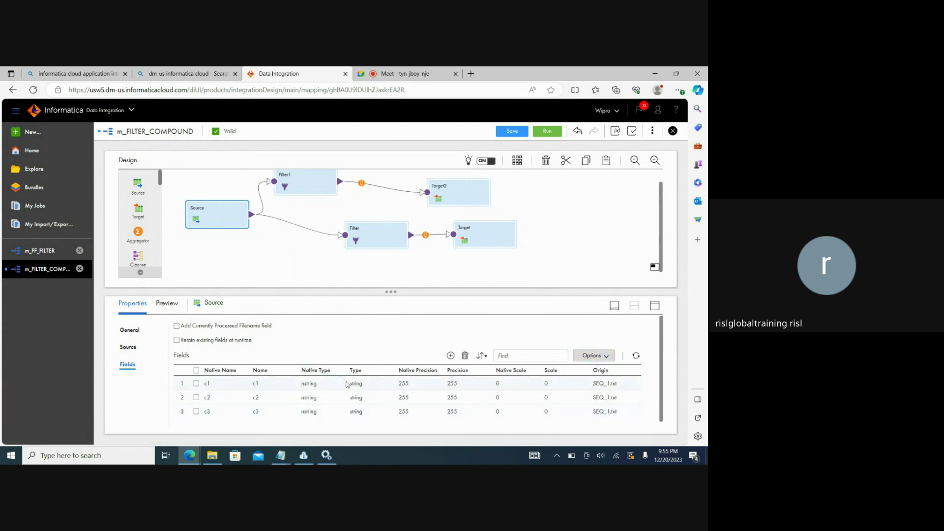
pyautogui.click(317, 386)
pyautogui.click(339, 385)
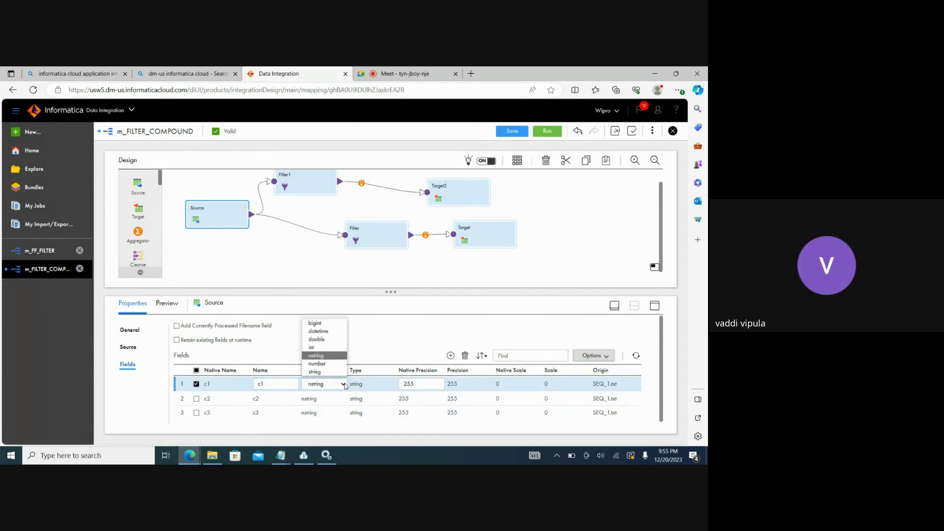
pyautogui.click(312, 347)
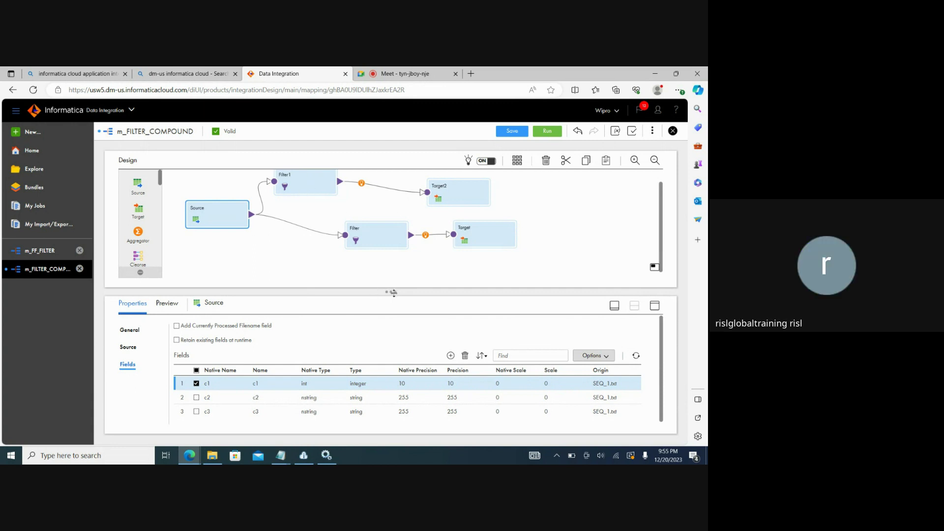
# Enlarge the design area, set Filter1's filter condition type to Advanced and open its condition definition.
pyautogui.moveTo(379, 293); pyautogui.dragTo(379, 309)
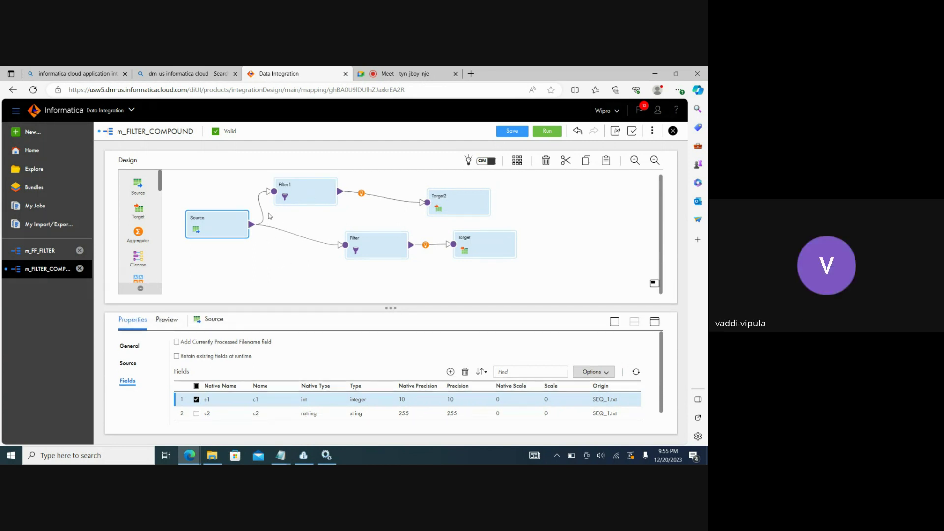
pyautogui.click(295, 192)
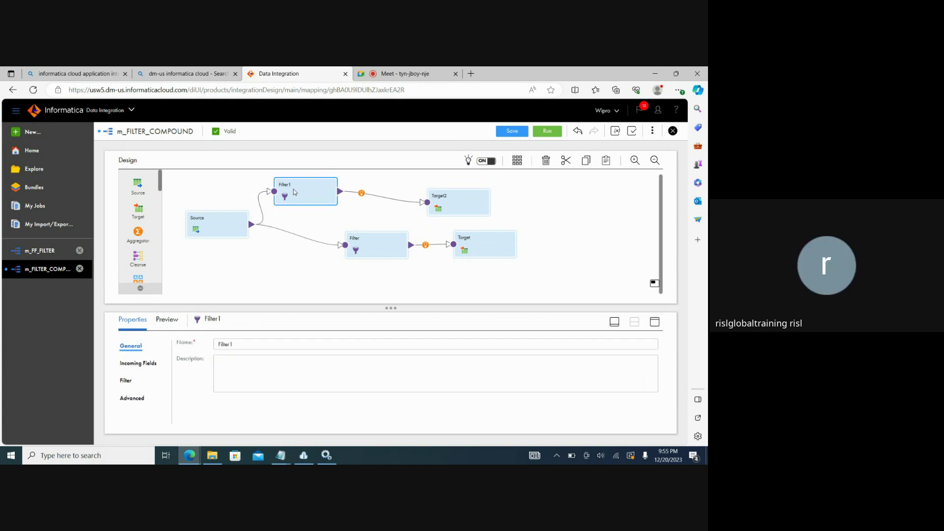
pyautogui.click(129, 380)
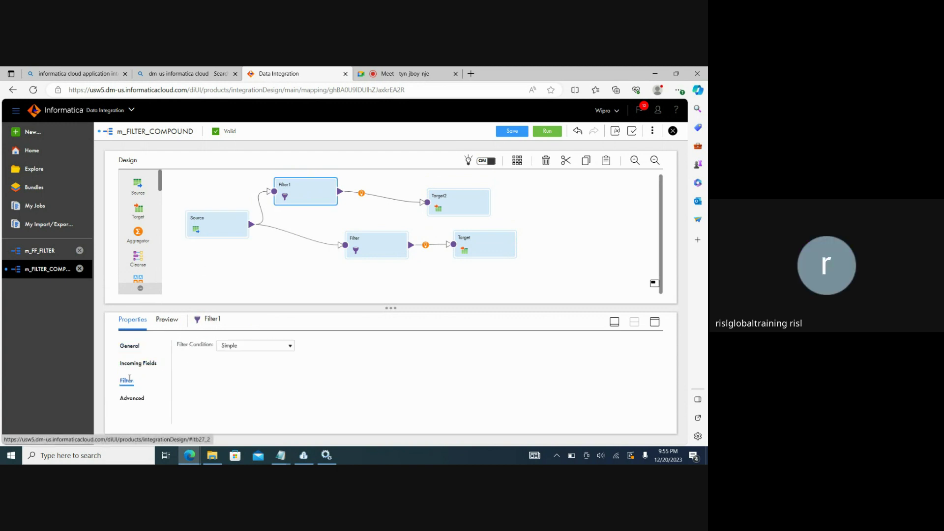
pyautogui.click(279, 350)
pyautogui.click(240, 366)
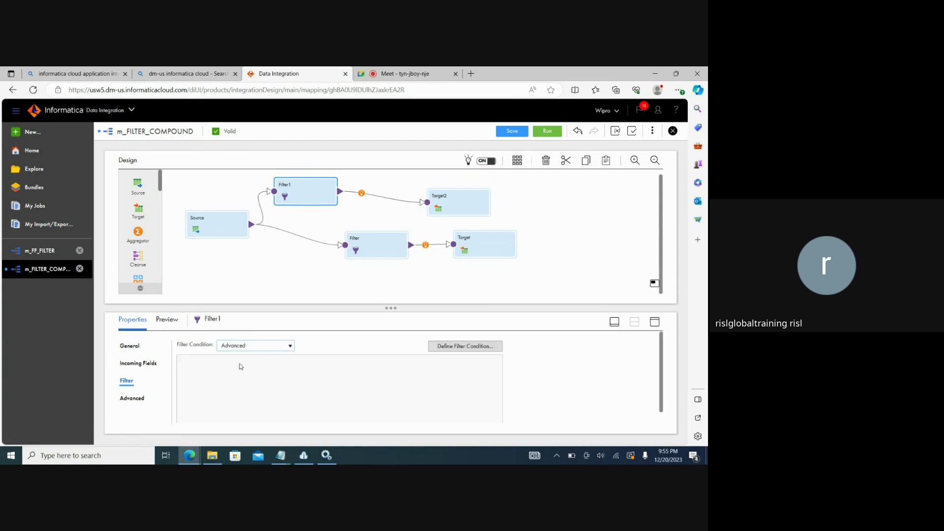
pyautogui.click(490, 344)
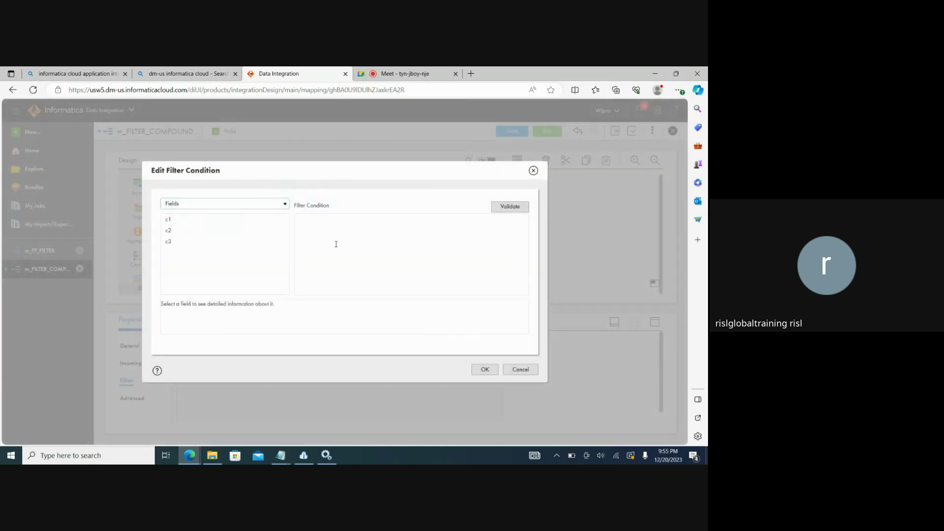
# Define Filter1's condition as c1>=1 OR c1<=2, validate the expression and accept it.
pyautogui.click(371, 241)
pyautogui.write('c>=1 OR c1')
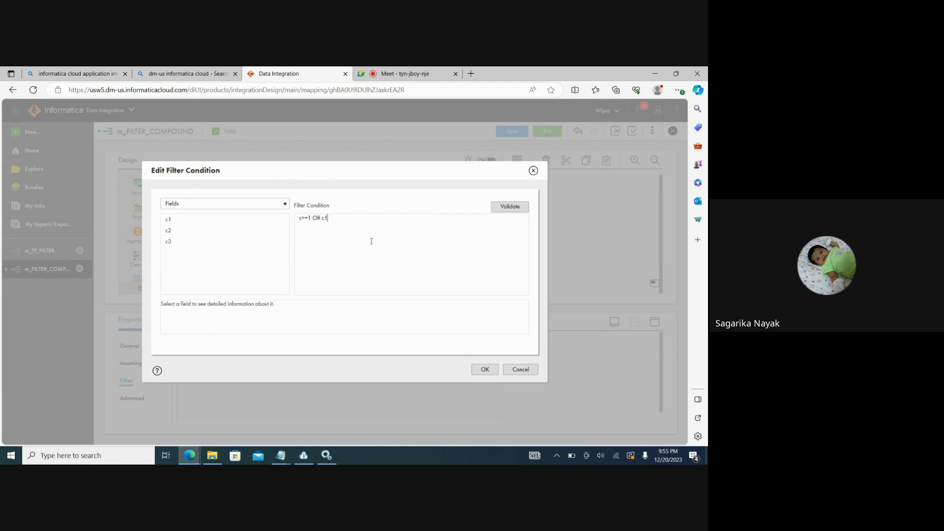
pyautogui.write('<=2')
pyautogui.click(510, 210)
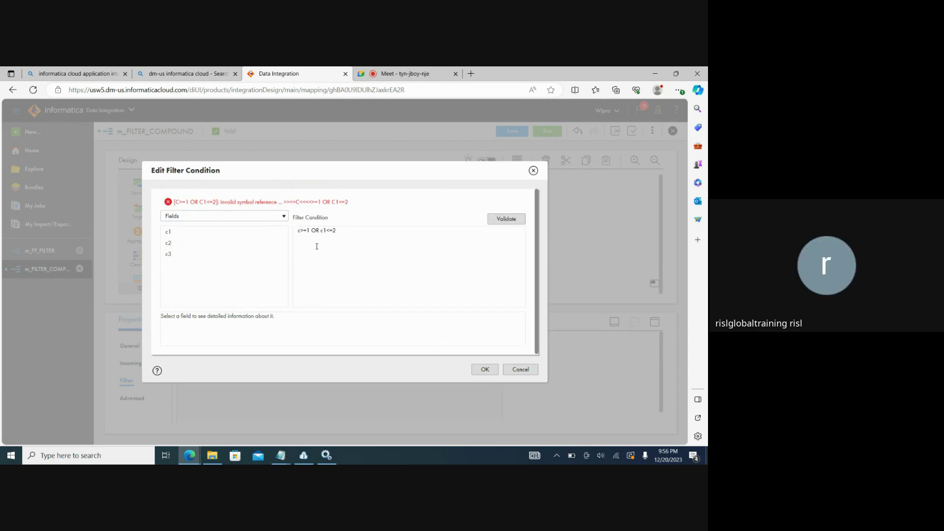
pyautogui.click(302, 231)
pyautogui.write('1')
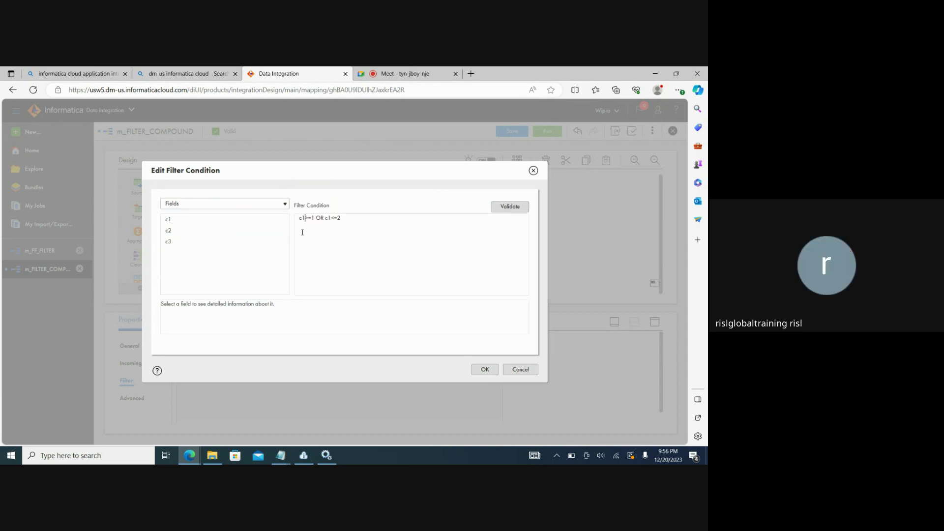
pyautogui.click(506, 218)
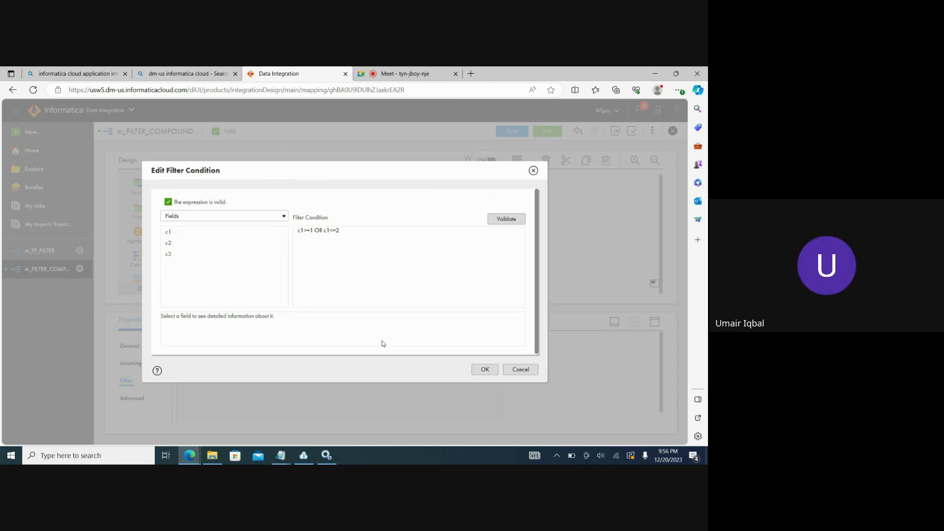
pyautogui.click(485, 370)
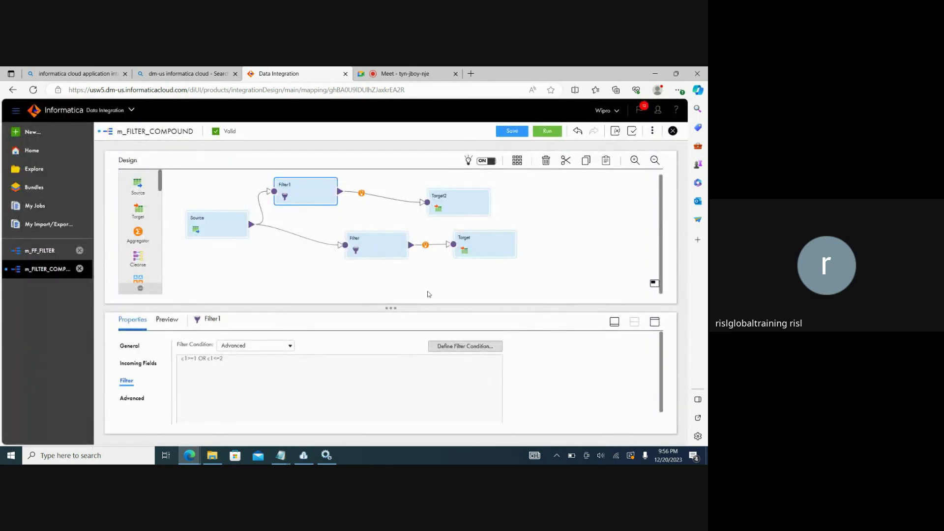
# Reposition the Filter transformation closer to the Source, below Filter1 on the mapping canvas.
pyautogui.click(392, 246)
pyautogui.moveTo(392, 245); pyautogui.dragTo(332, 251)
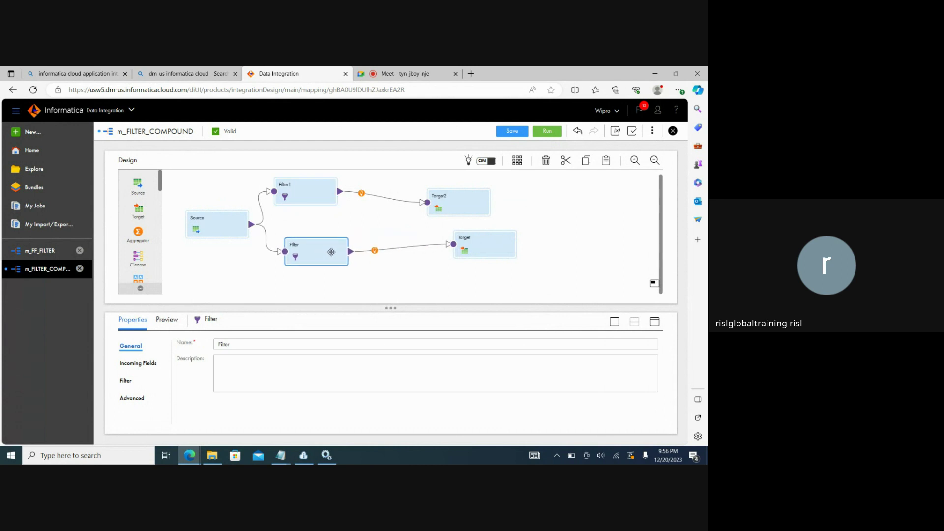
# Compare the target object settings of Target2 with those of Target.
pyautogui.click(471, 207)
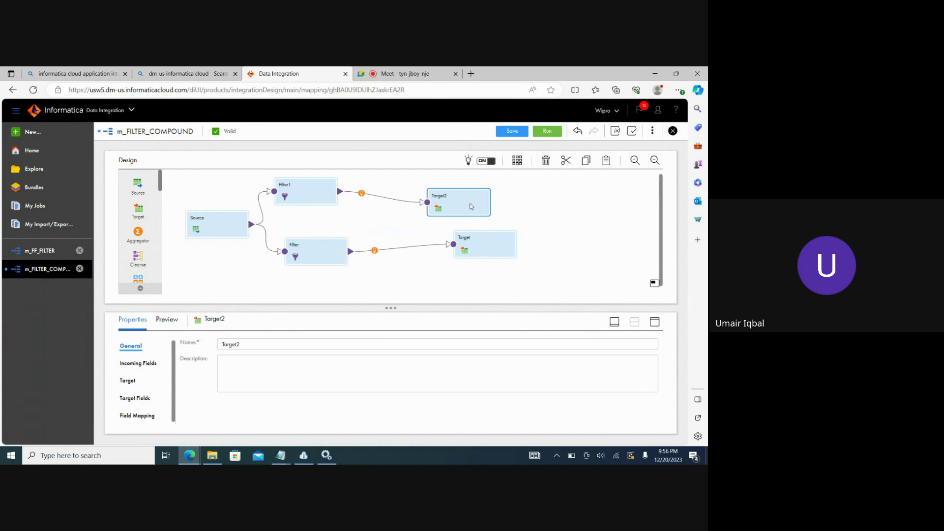
pyautogui.click(136, 398)
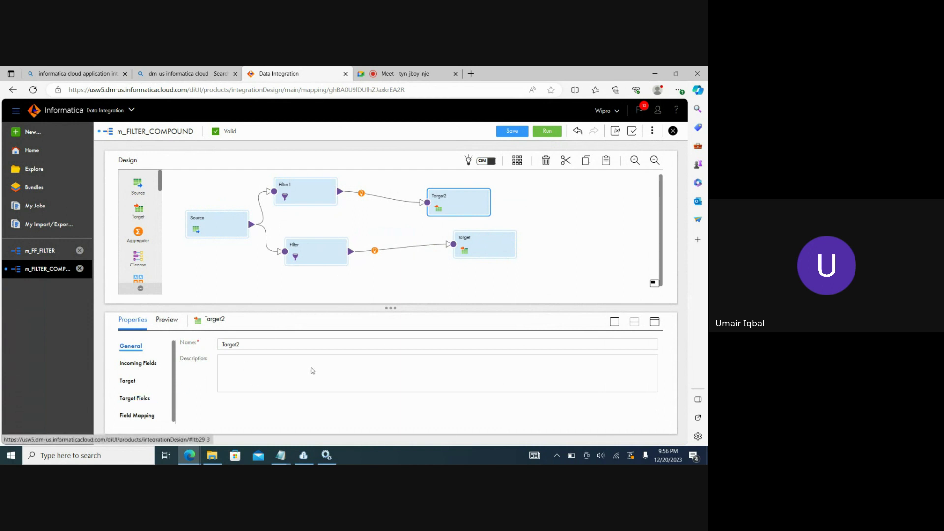
pyautogui.click(128, 381)
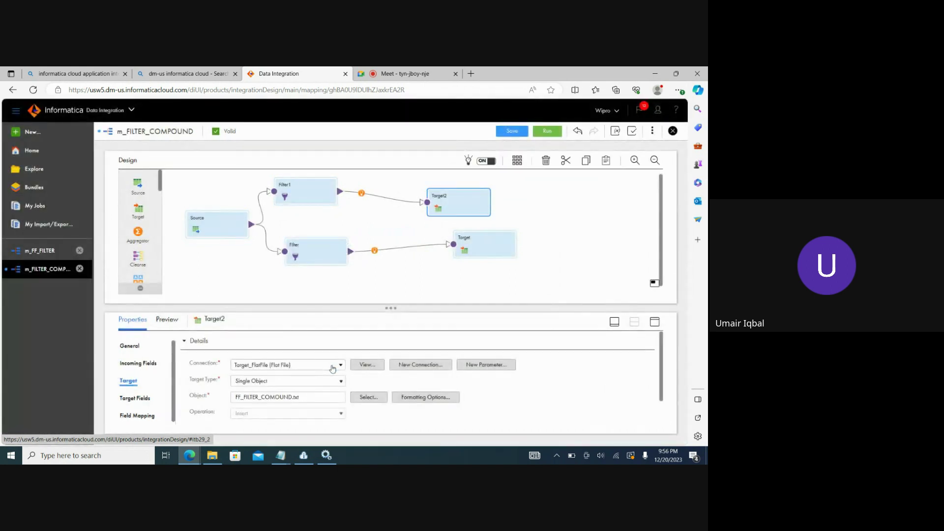
pyautogui.click(475, 249)
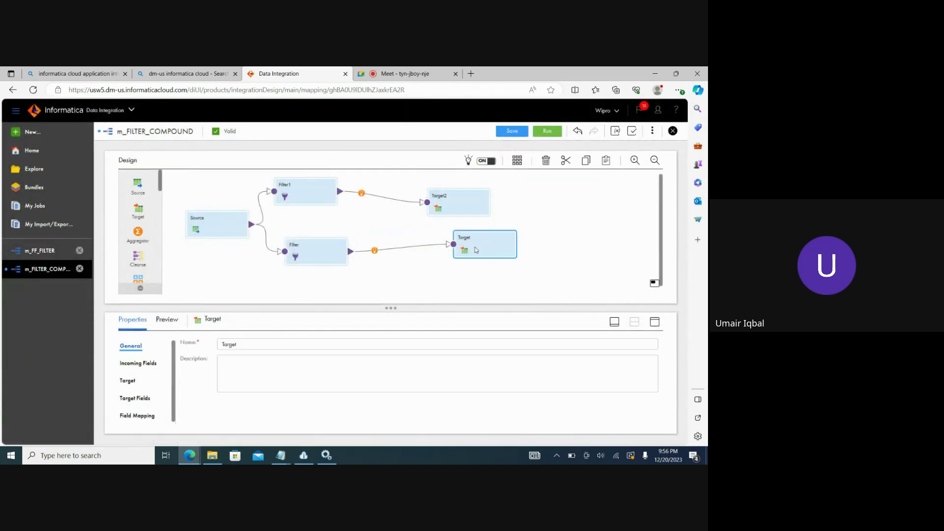
pyautogui.click(129, 381)
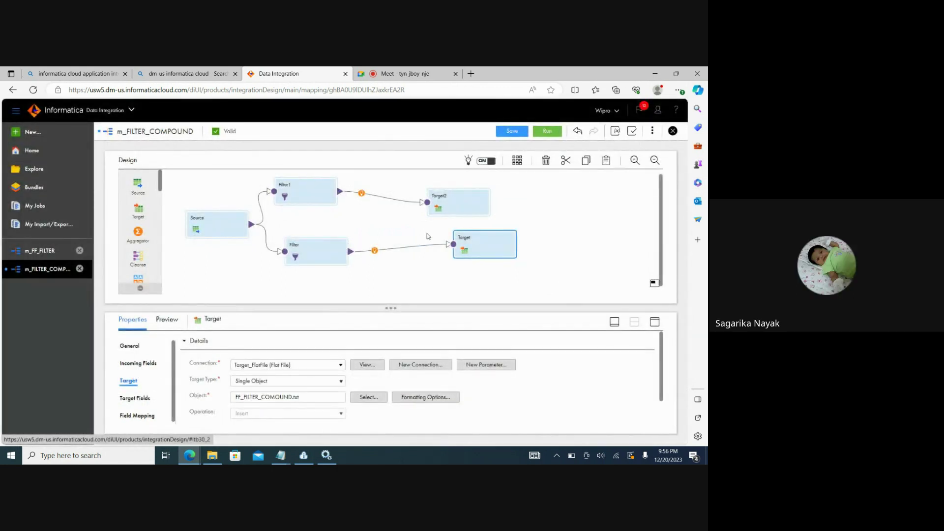
pyautogui.click(438, 214)
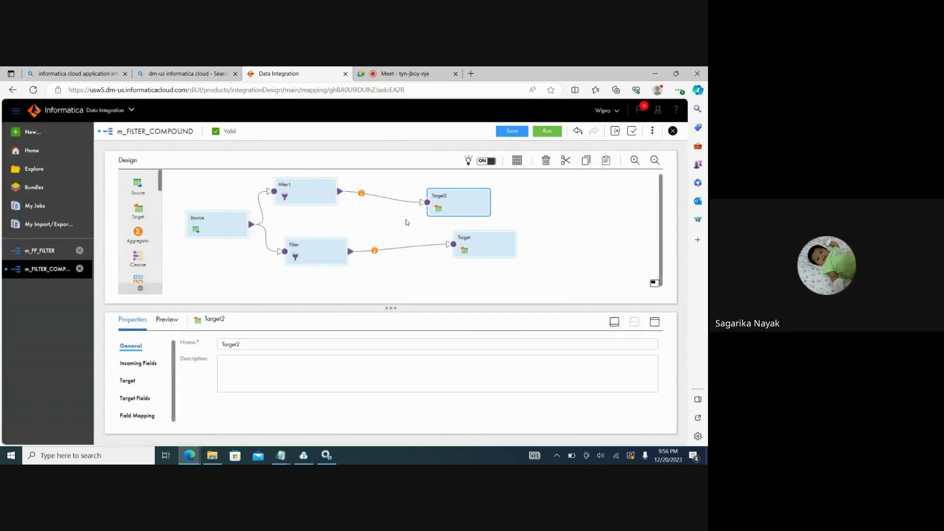
pyautogui.click(133, 380)
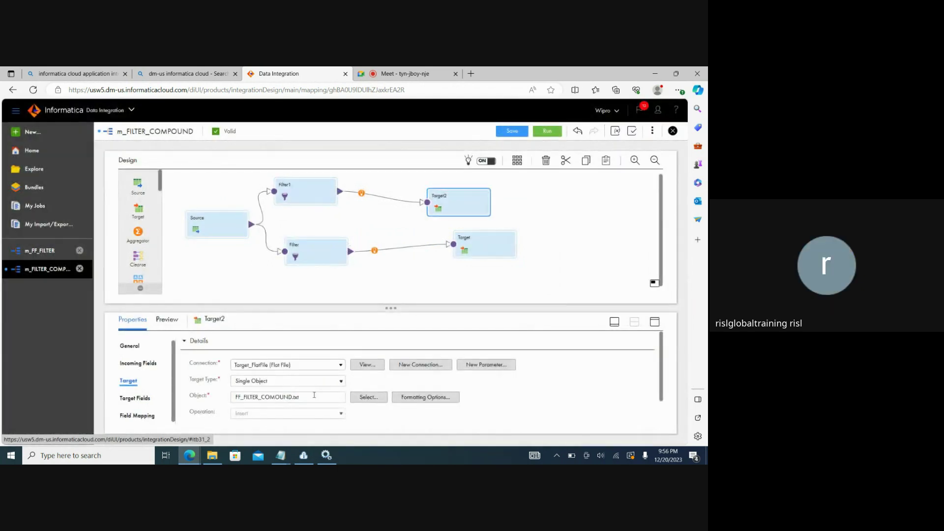
# Try to give Target2 its own output by changing its object name to FF_FILTER_COMOUND_OR_CN.txt and accepting the target change.
pyautogui.click(314, 395)
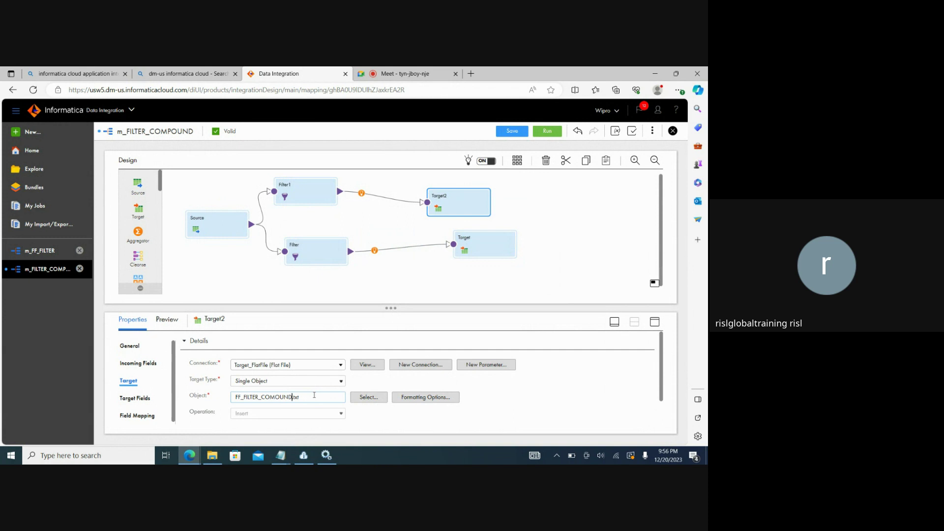
pyautogui.write('_')
pyautogui.press('Return')
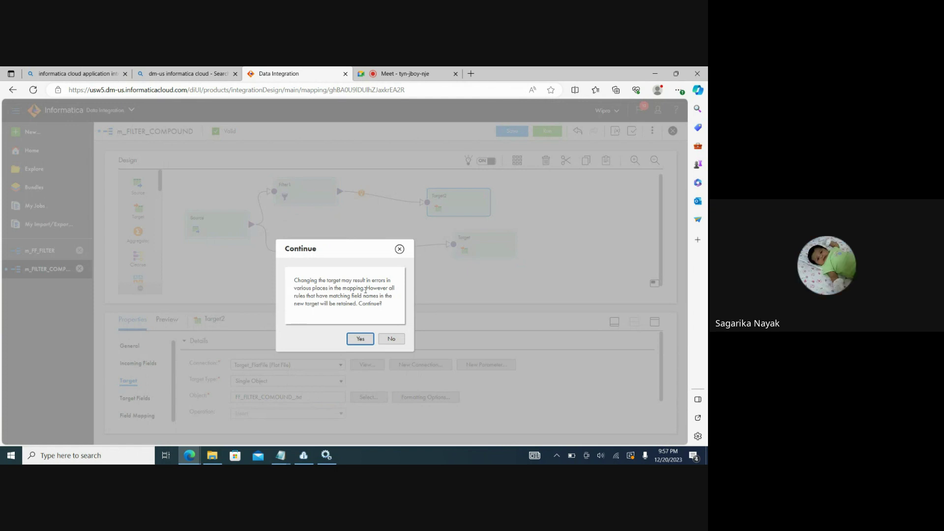
pyautogui.click(361, 339)
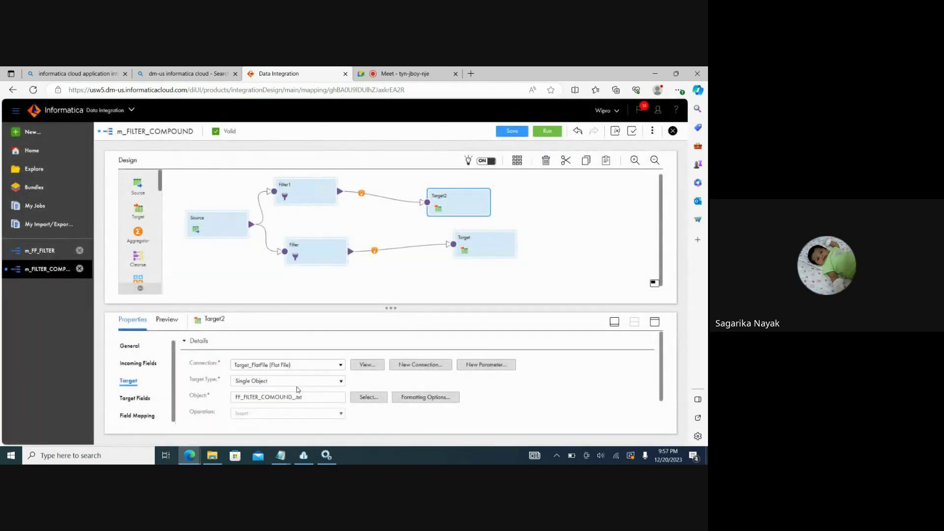
pyautogui.click(295, 397)
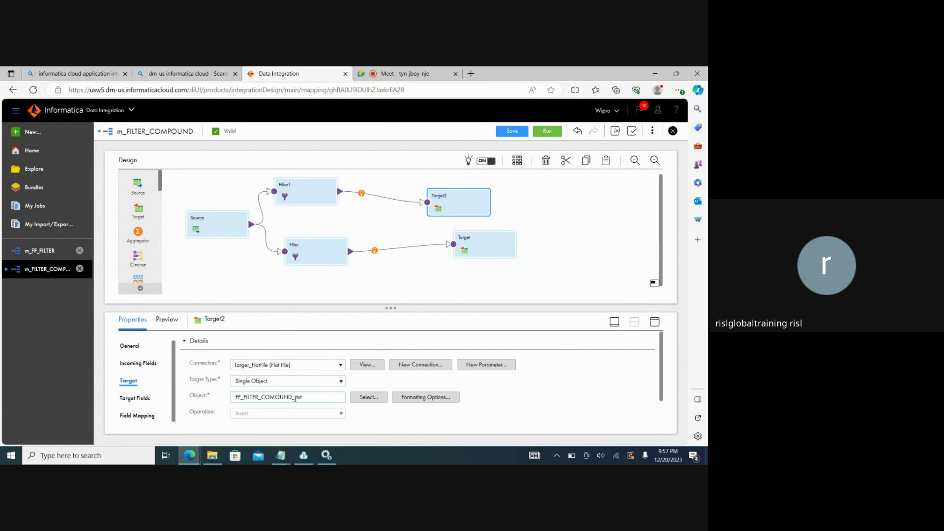
pyautogui.press('Return')
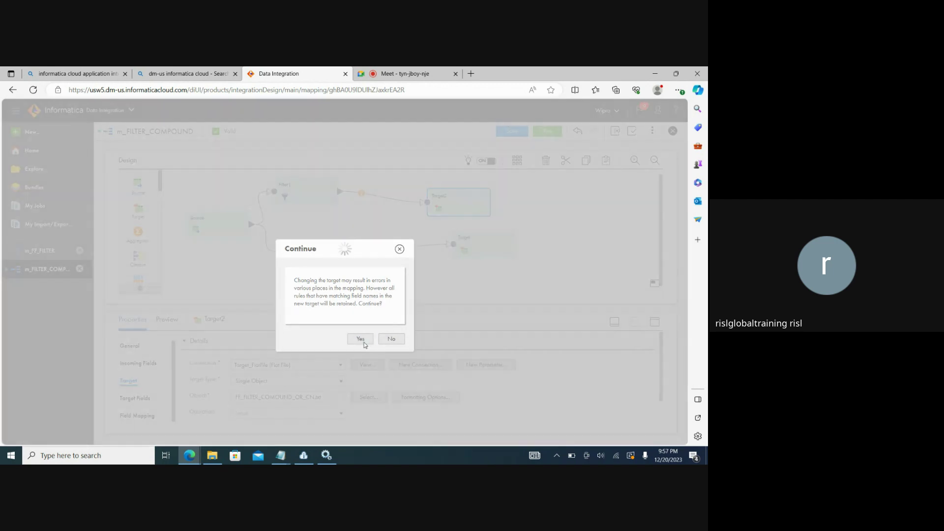
pyautogui.click(363, 341)
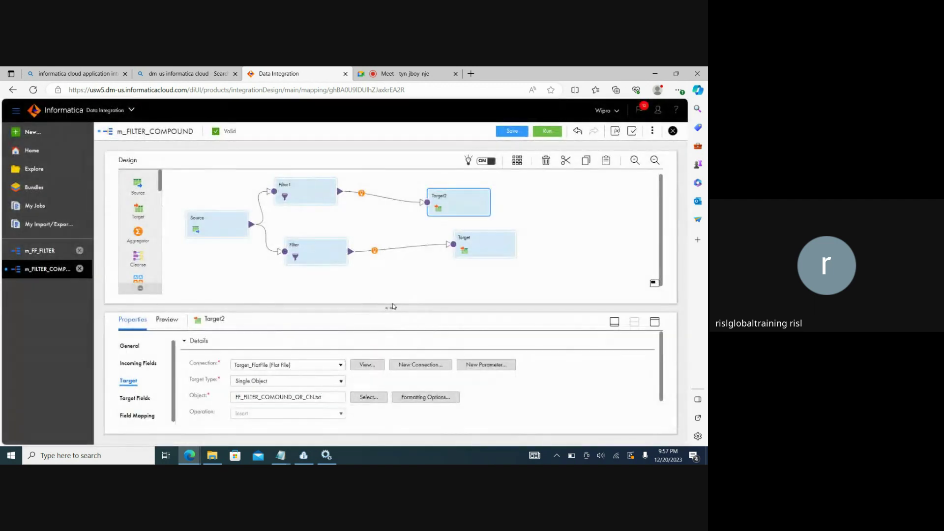
# Delete Target2, add a new Target transformation in its place and connect Filter1 to it.
pyautogui.press('Delete')
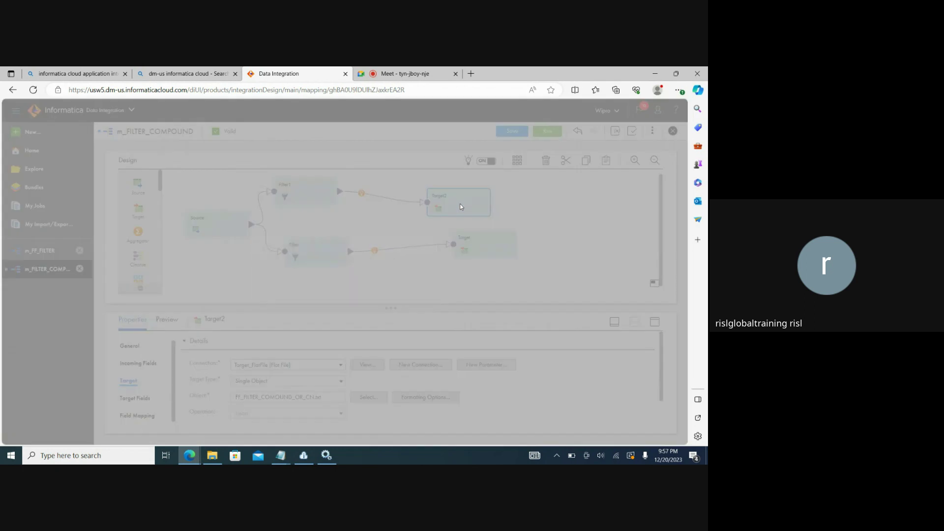
pyautogui.click(371, 294)
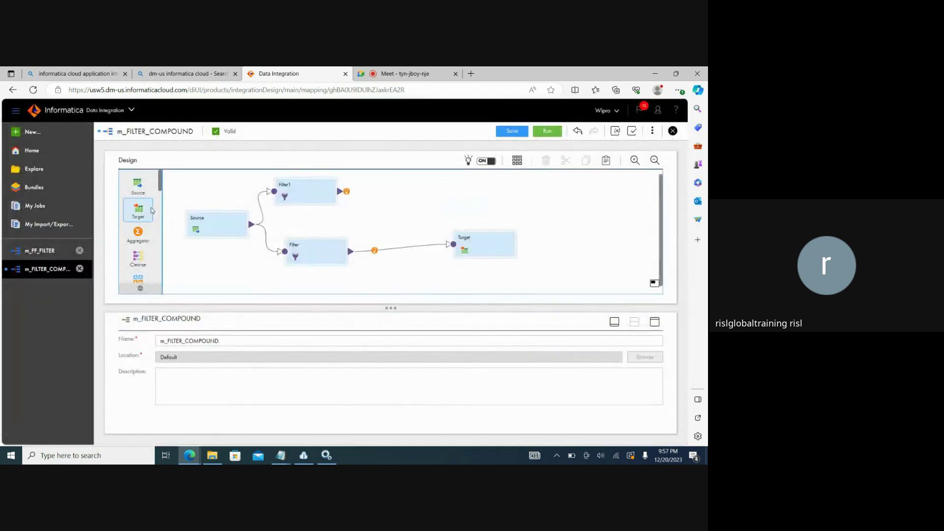
pyautogui.moveTo(138, 211); pyautogui.dragTo(421, 189)
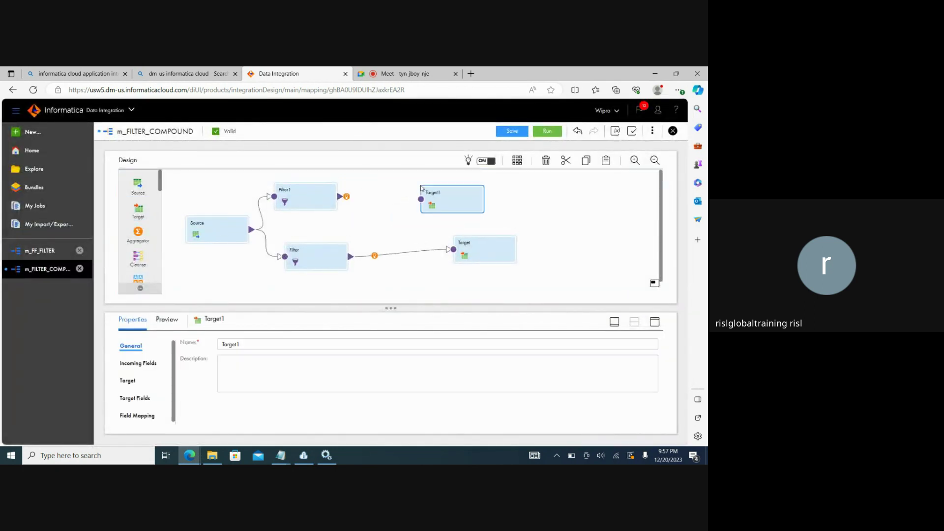
pyautogui.moveTo(340, 199); pyautogui.dragTo(421, 200)
# Configure Target1 with the Target_FlatFile connection and a target created at runtime with the static file name FF_FILTER_OR_CONDITION.
pyautogui.click(451, 200)
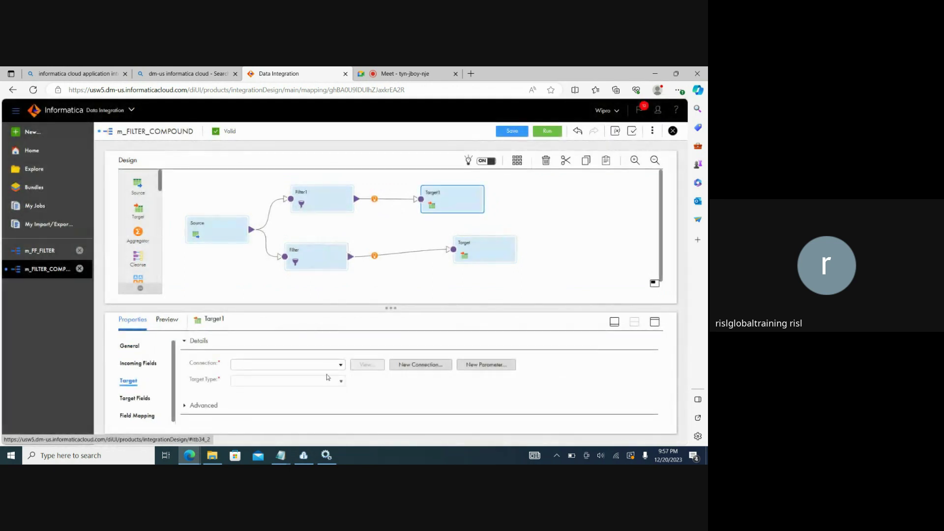
pyautogui.click(327, 366)
pyautogui.click(268, 417)
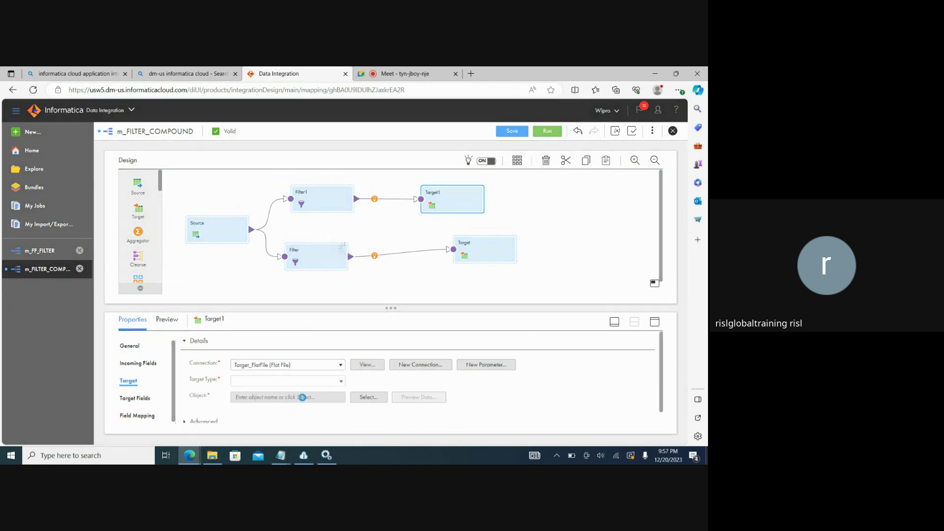
pyautogui.click(368, 397)
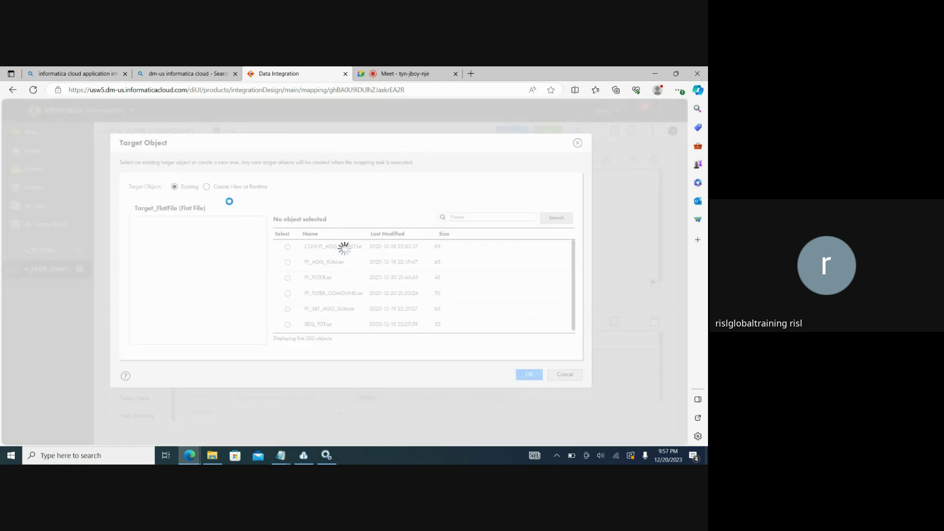
pyautogui.click(209, 188)
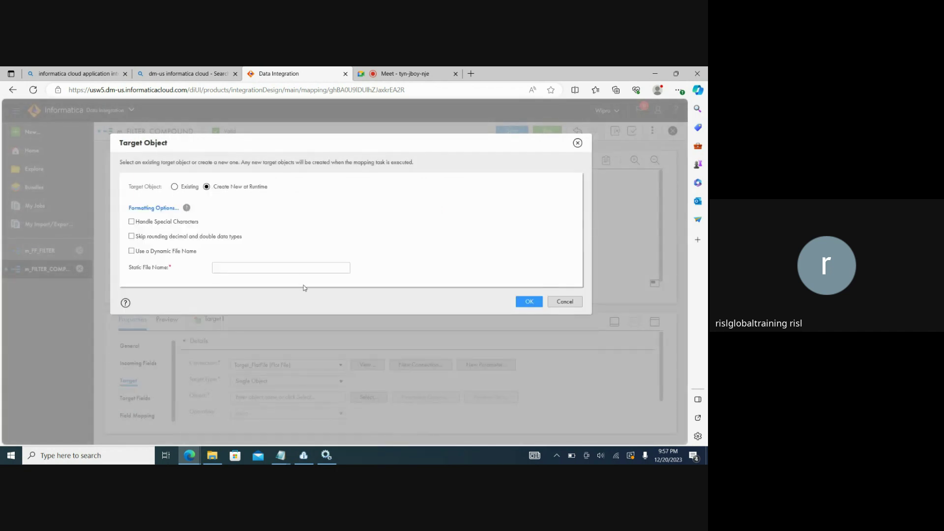
pyautogui.click(251, 268)
pyautogui.write('FF_FILTER_OR_CONDITION')
pyautogui.click(529, 301)
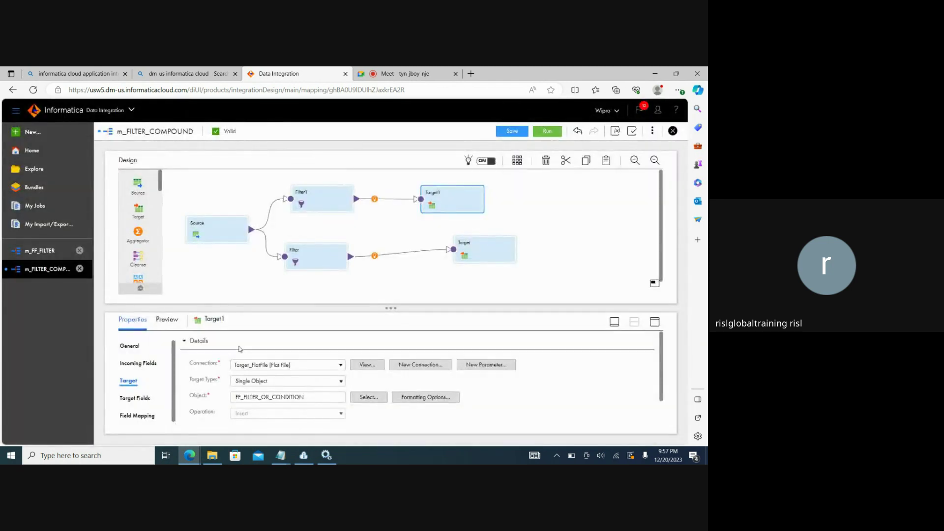
# Check Target1's target fields, then save and run the m_FILTER_COMPOUND mapping.
pyautogui.click(137, 398)
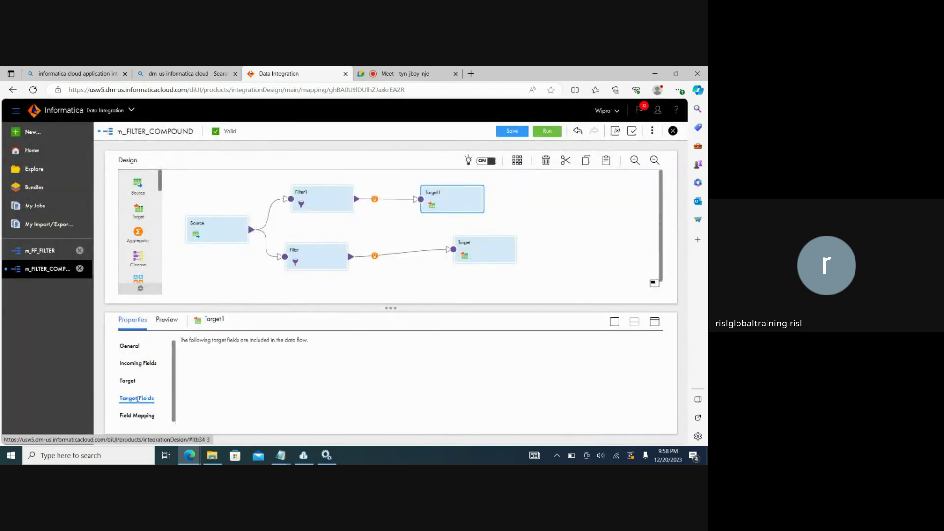
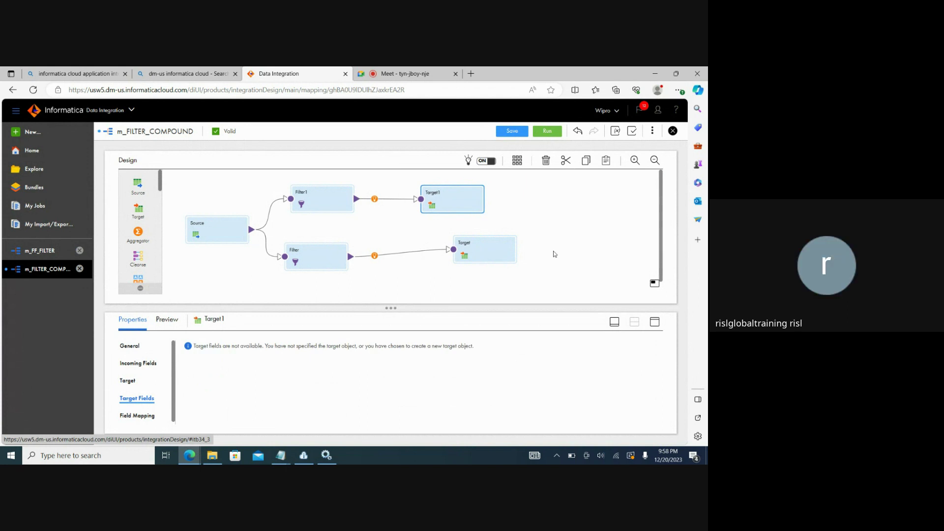
pyautogui.click(511, 130)
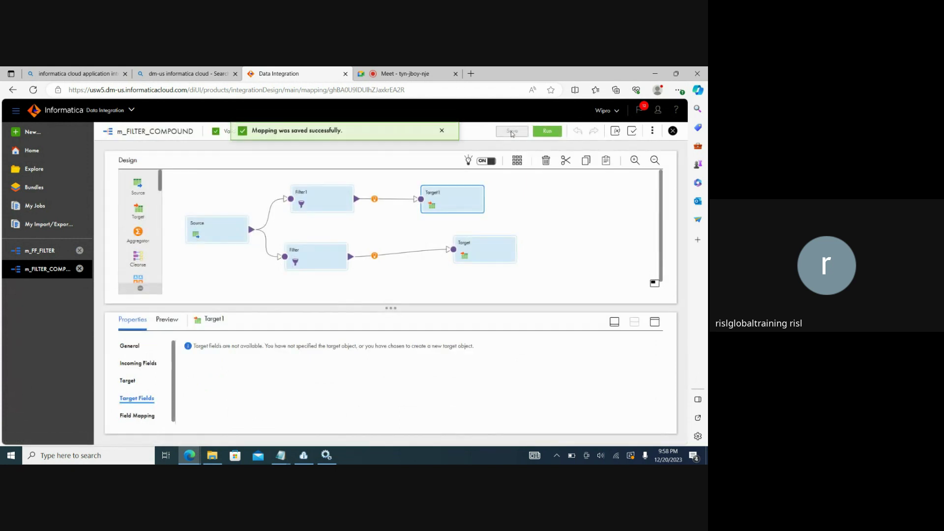
pyautogui.click(548, 131)
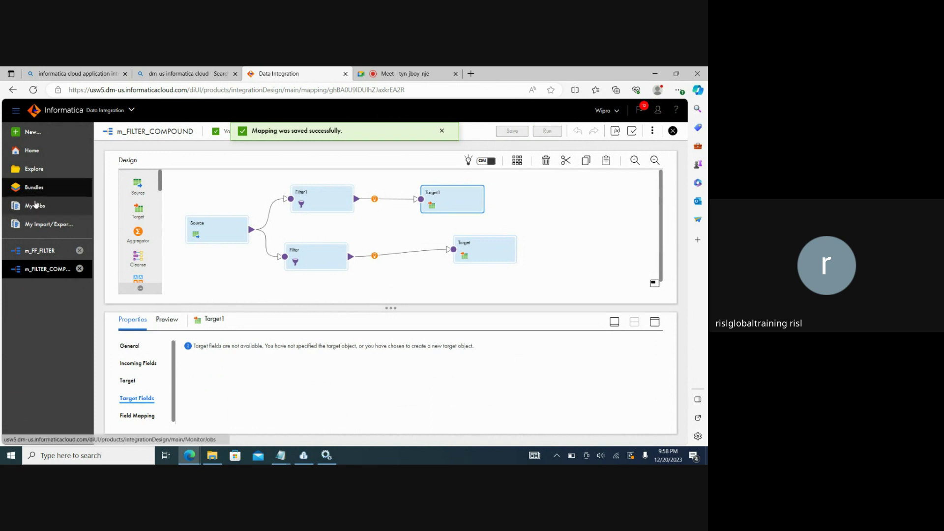
# Monitor the new m_FILTER_COMPOUND run in the job list, refreshing its status until it finishes.
pyautogui.click(51, 210)
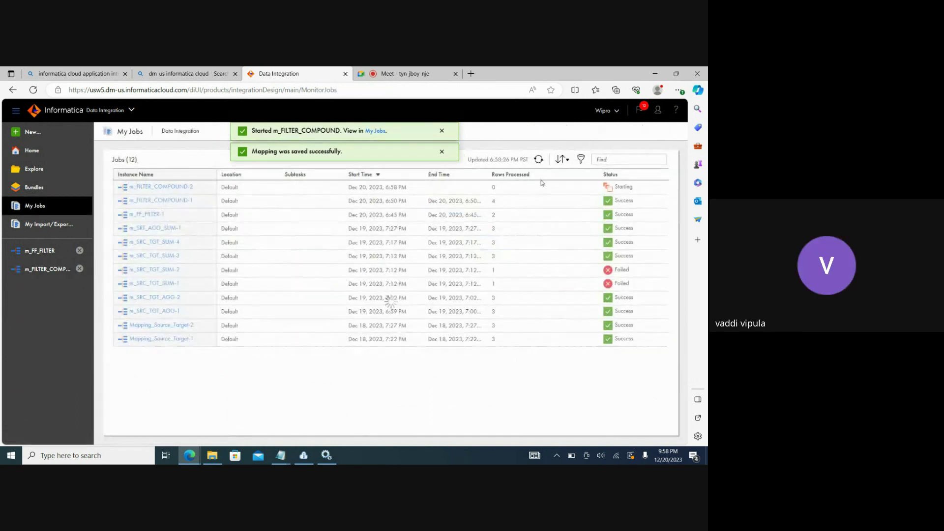
pyautogui.click(538, 160)
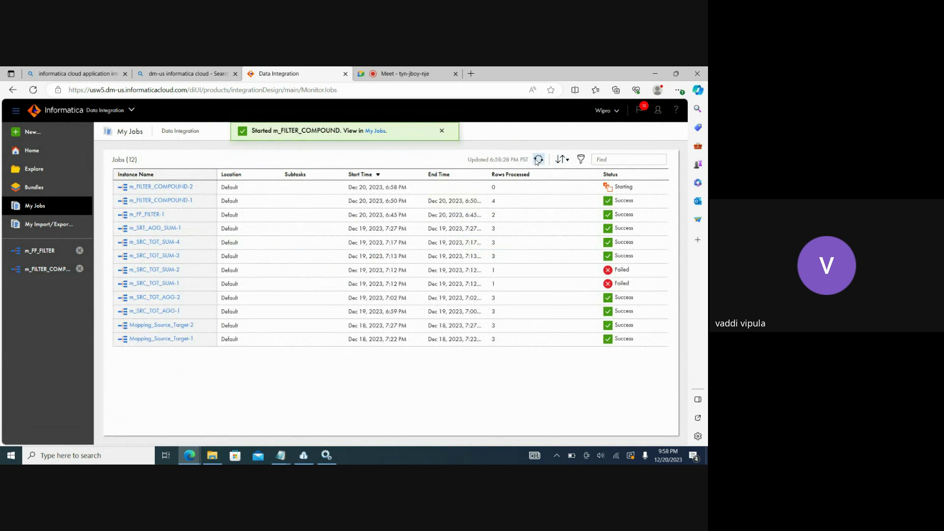
pyautogui.click(537, 160)
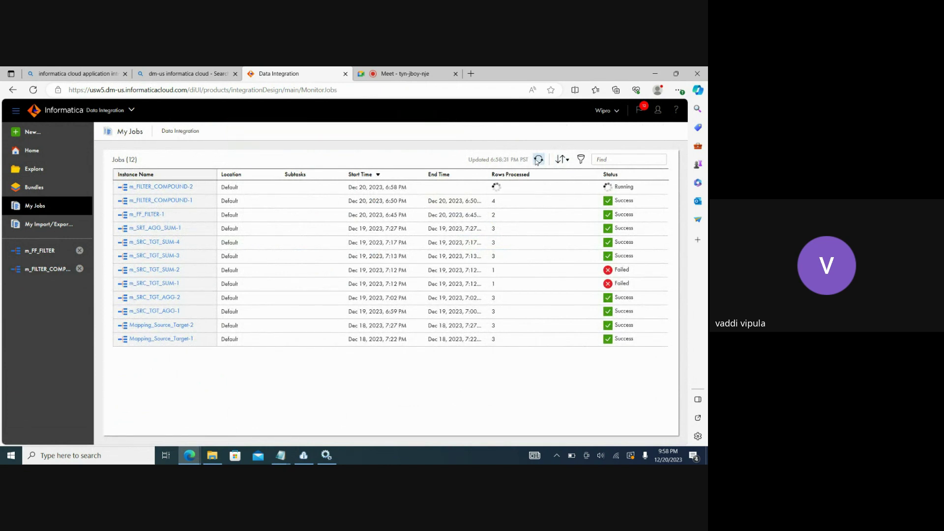
pyautogui.click(537, 160)
pyautogui.click(538, 160)
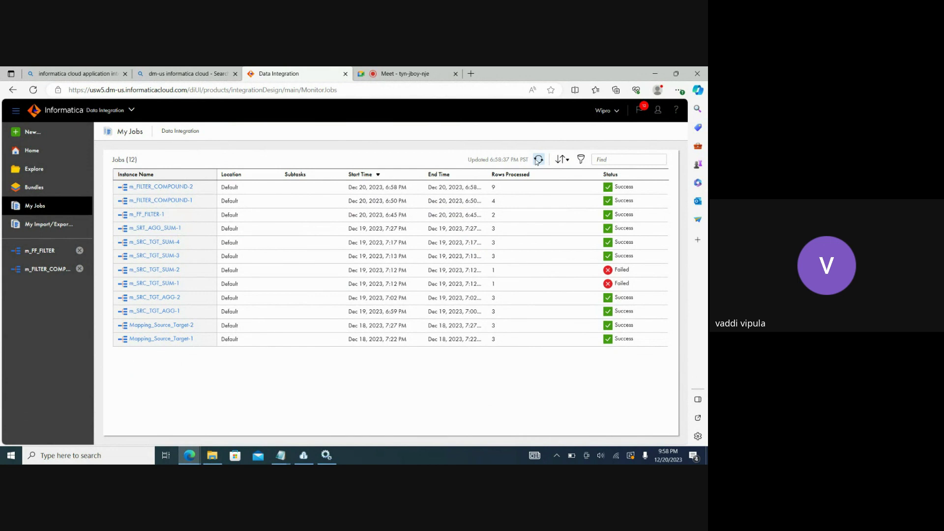
# Switch to File Explorer, examine the data rows of FF_FILTER_COMOUND in the C: drive's Target folder and close the file.
pyautogui.click(217, 458)
pyautogui.click(302, 320)
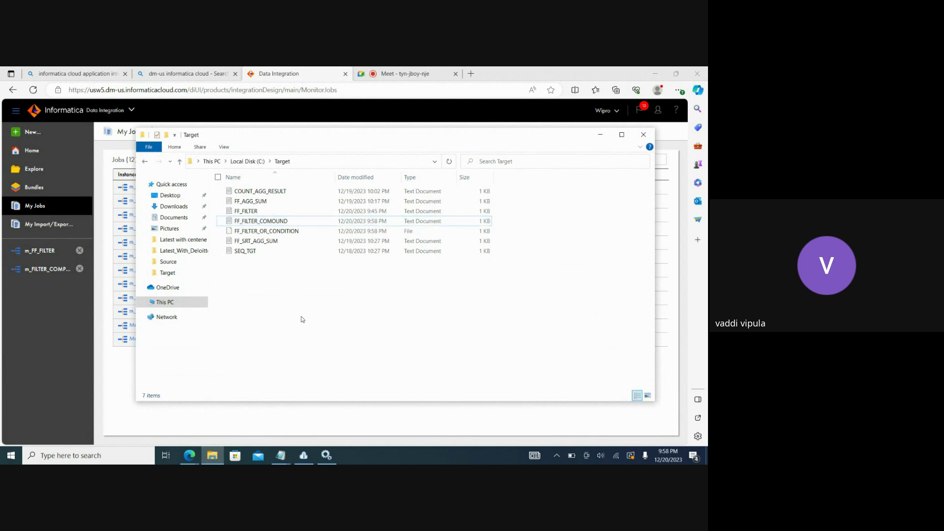
pyautogui.doubleClick(281, 222)
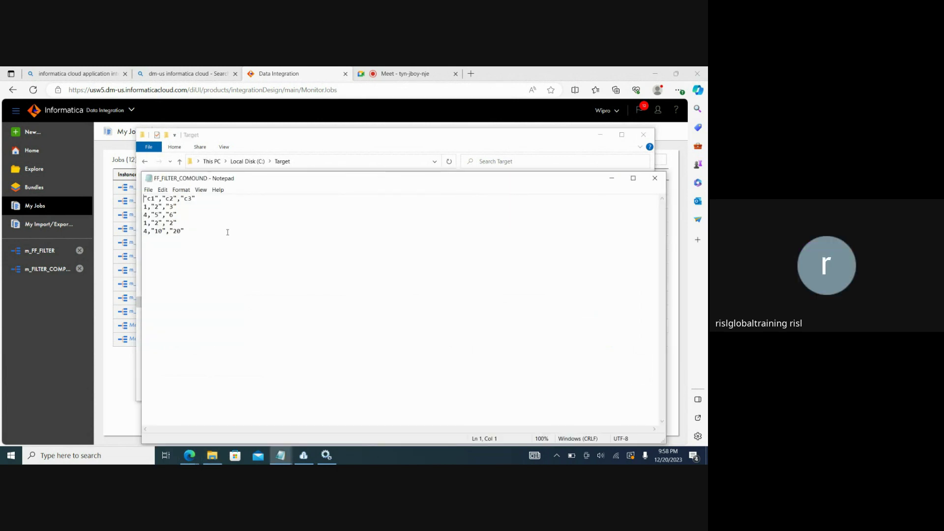
pyautogui.moveTo(192, 235); pyautogui.dragTo(143, 206)
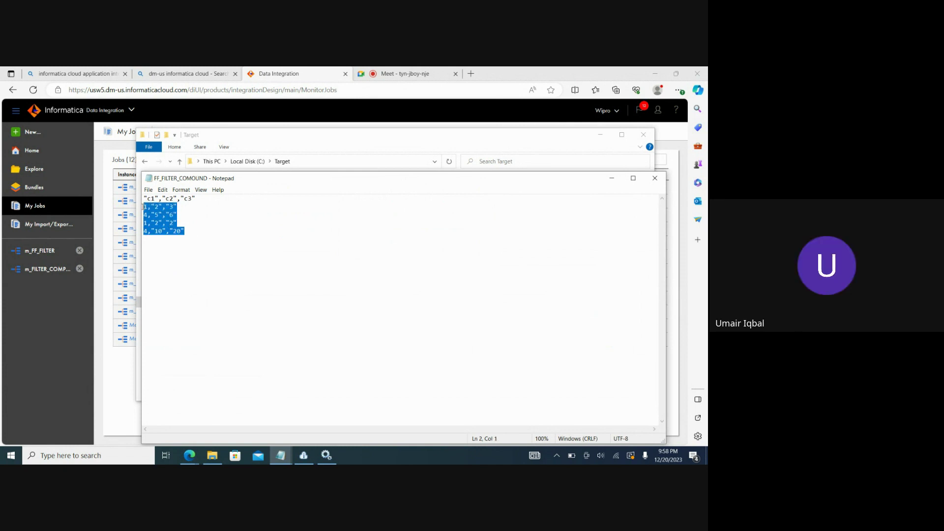
pyautogui.click(654, 179)
# Open the FF_FILTER_OR_CONDITION output file in Notepad to examine its rows.
pyautogui.doubleClick(284, 232)
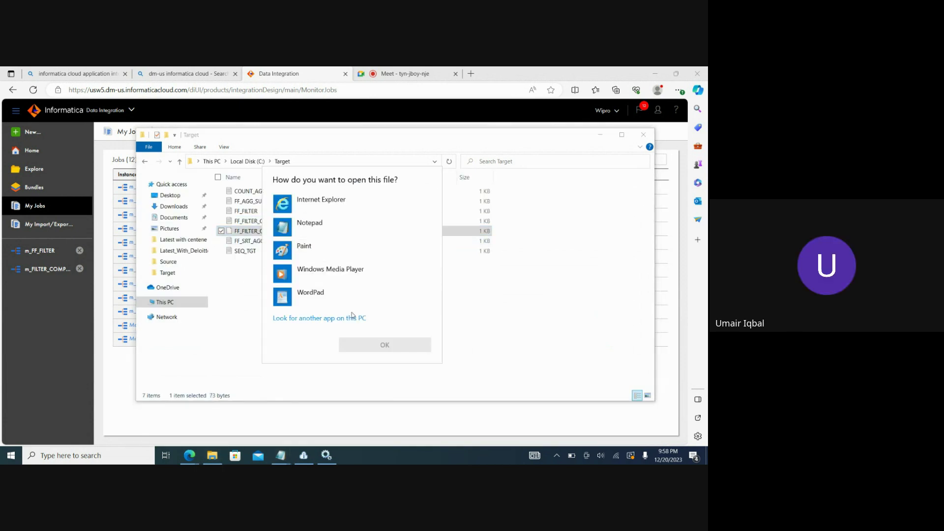
pyautogui.click(327, 226)
pyautogui.click(384, 344)
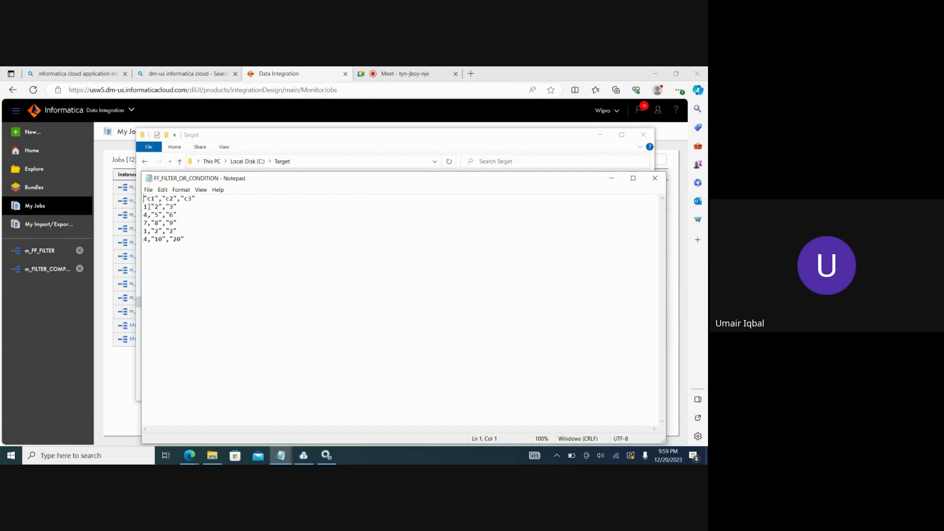
# Examine the data rows below the header in FF_FILTER_OR_CONDITION, close the file and return to the Informatica job list.
pyautogui.moveTo(145, 207); pyautogui.dragTo(211, 241)
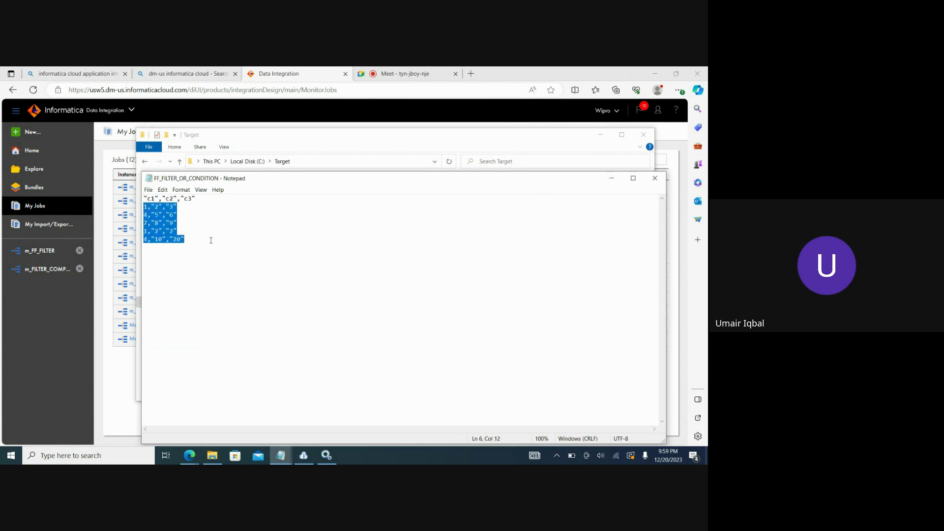
pyautogui.click(189, 246)
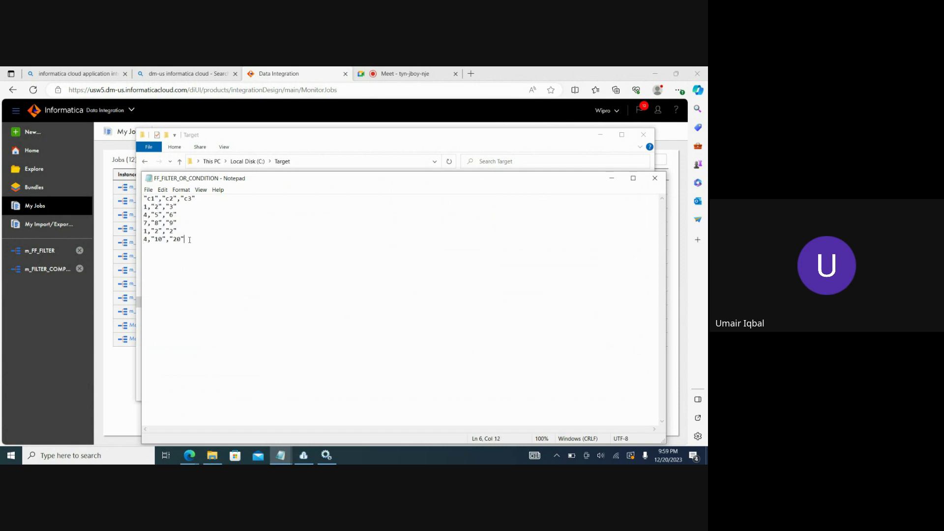
pyautogui.hotkey('shift', 'Up')
pyautogui.hotkey('shift', 'Up')
pyautogui.hotkey('shift', 'Up')
pyautogui.hotkey('shift', 'Up')
pyautogui.hotkey('shift', 'Home')
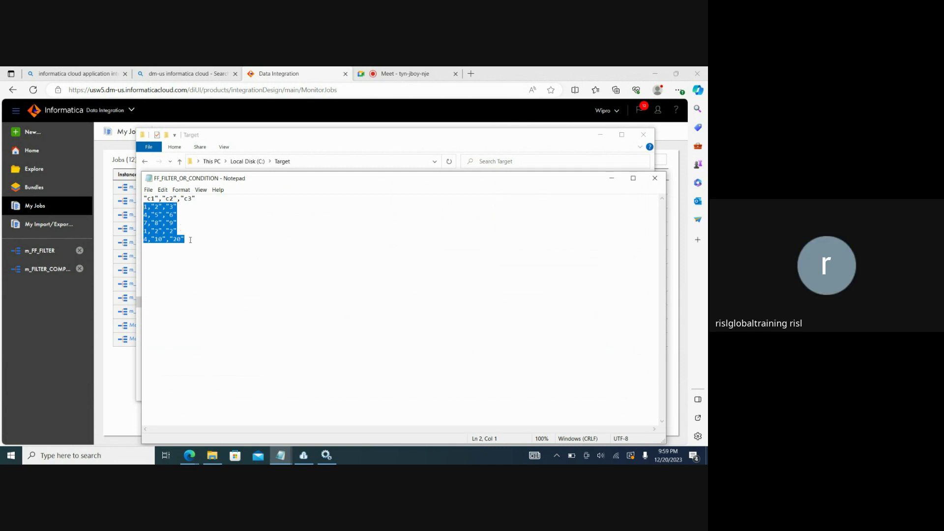
pyautogui.click(190, 240)
pyautogui.moveTo(190, 240); pyautogui.dragTo(133, 210)
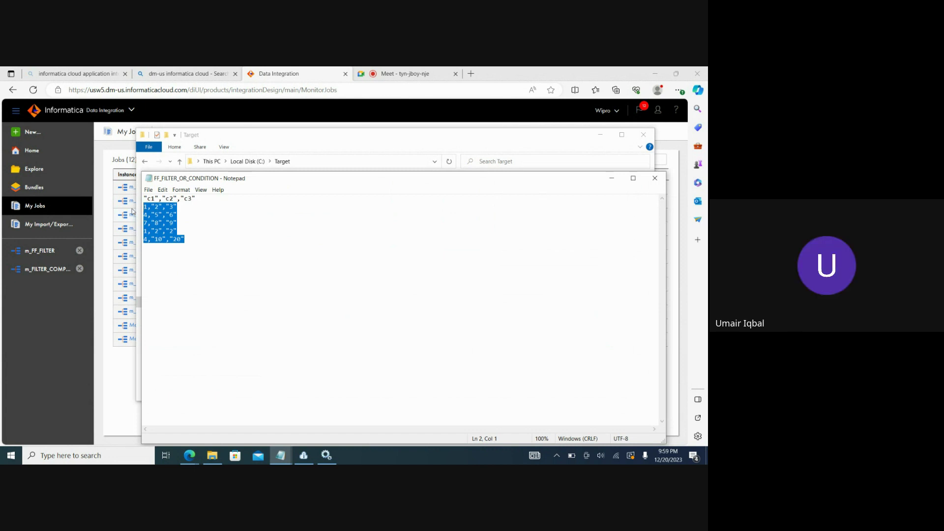
pyautogui.click(211, 243)
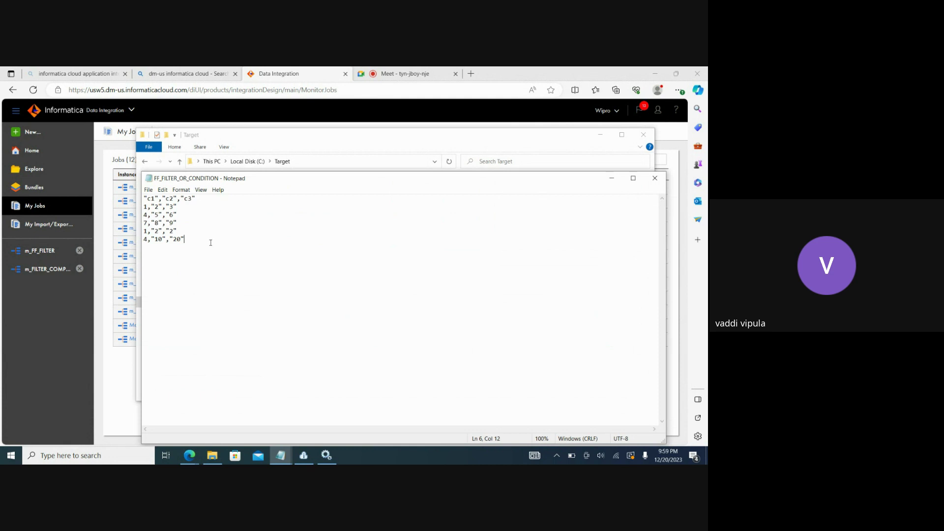
pyautogui.click(652, 181)
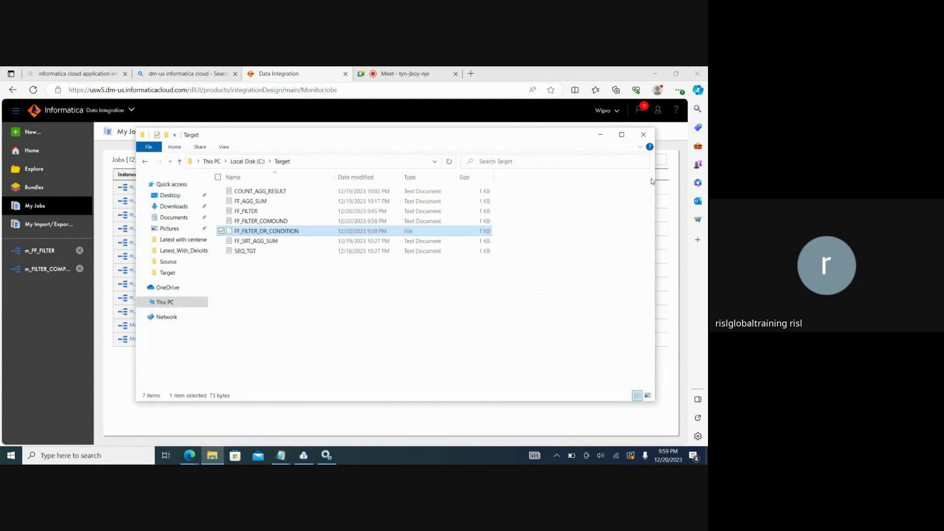
pyautogui.click(607, 137)
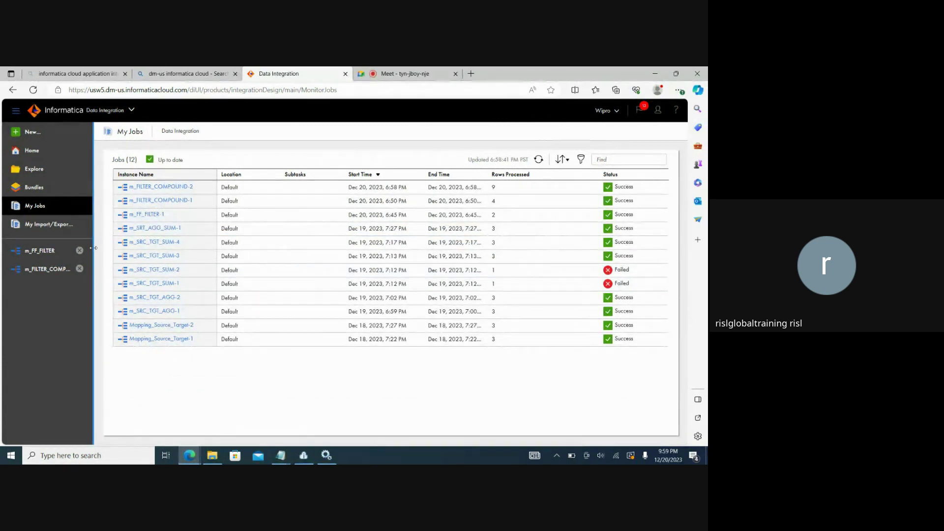
pyautogui.click(46, 270)
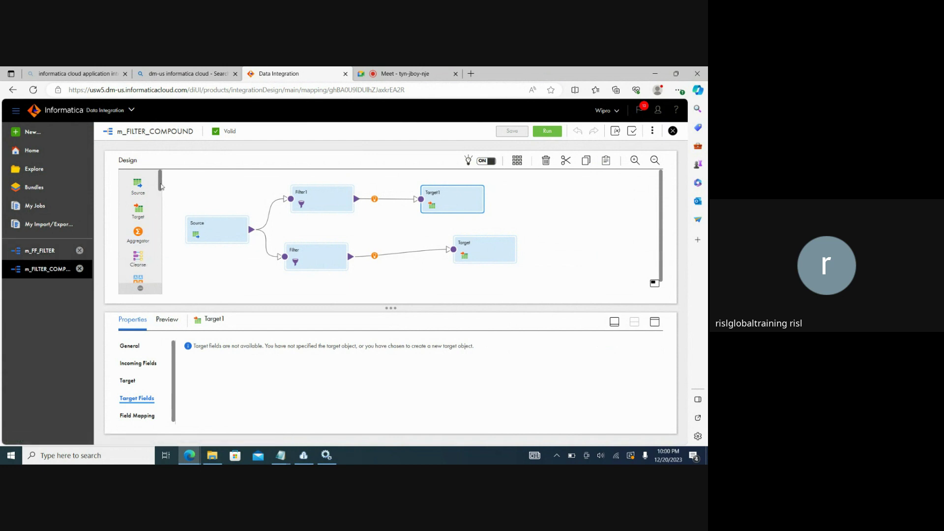
pyautogui.moveTo(160, 187); pyautogui.dragTo(163, 204)
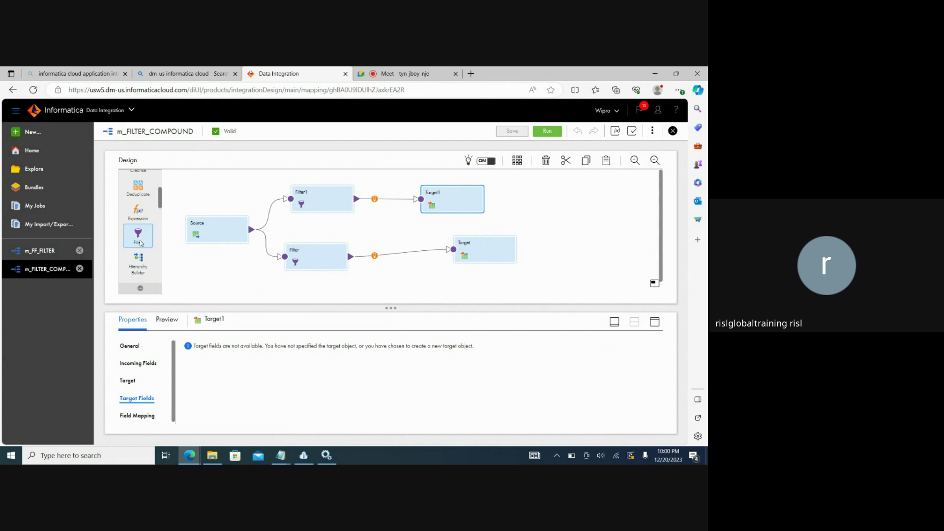
pyautogui.moveTo(139, 241); pyautogui.dragTo(222, 274)
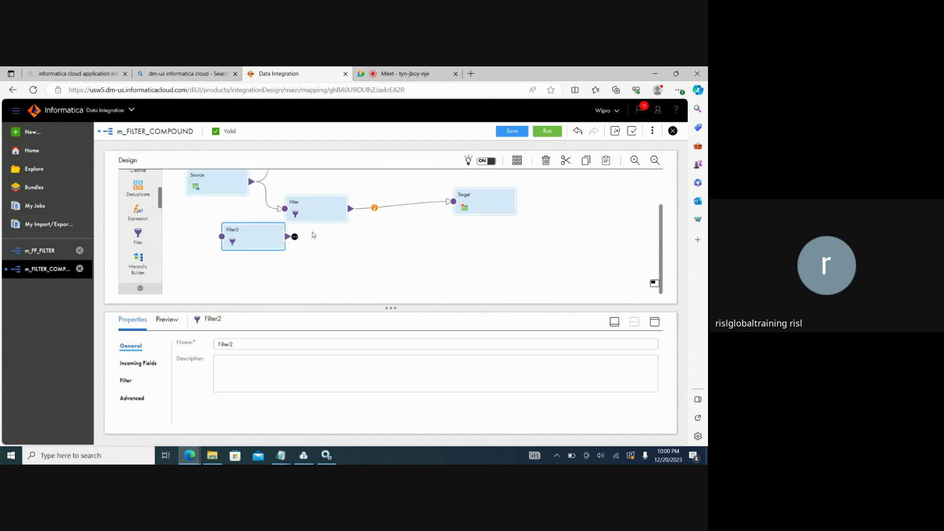
pyautogui.moveTo(251, 182); pyautogui.dragTo(337, 261)
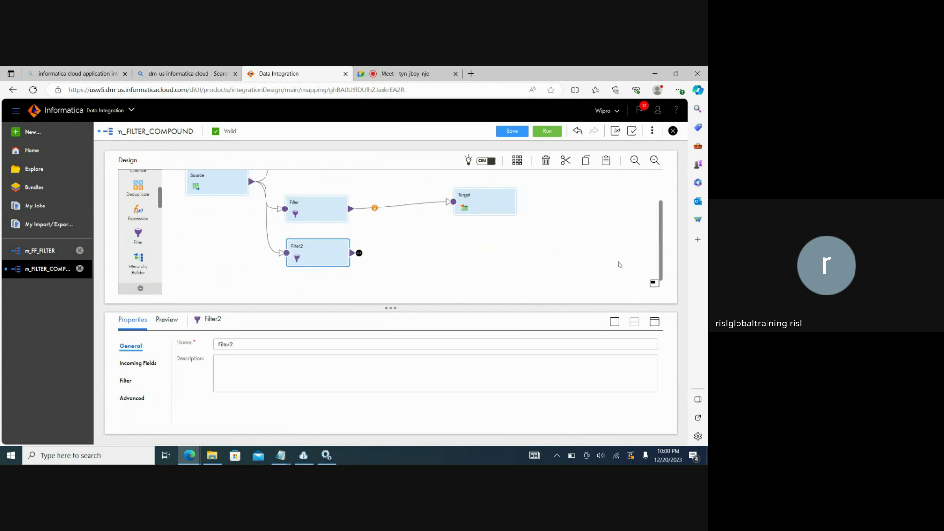
pyautogui.moveTo(661, 240); pyautogui.dragTo(661, 224)
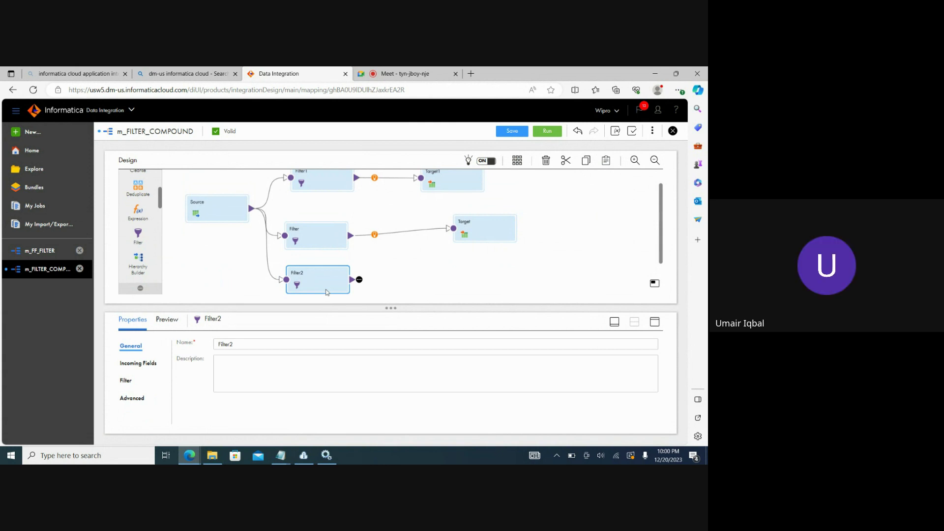
pyautogui.press('Delete')
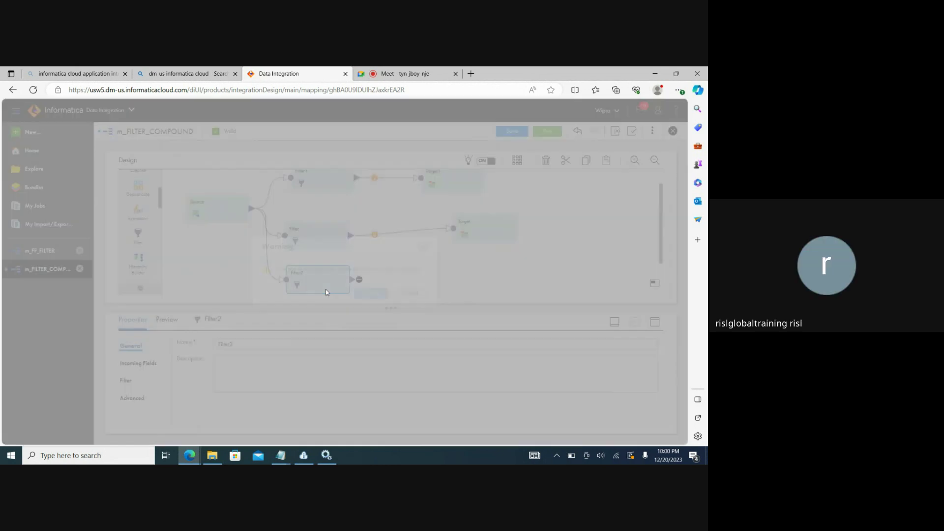
pyautogui.click(364, 295)
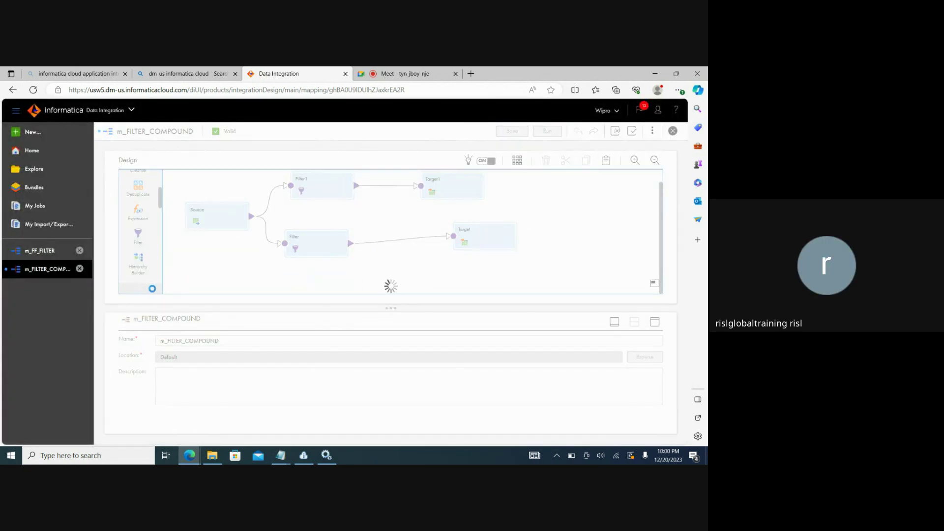
# Create a new mapping and insert a Filter transformation between its Source and Target.
pyautogui.click(38, 136)
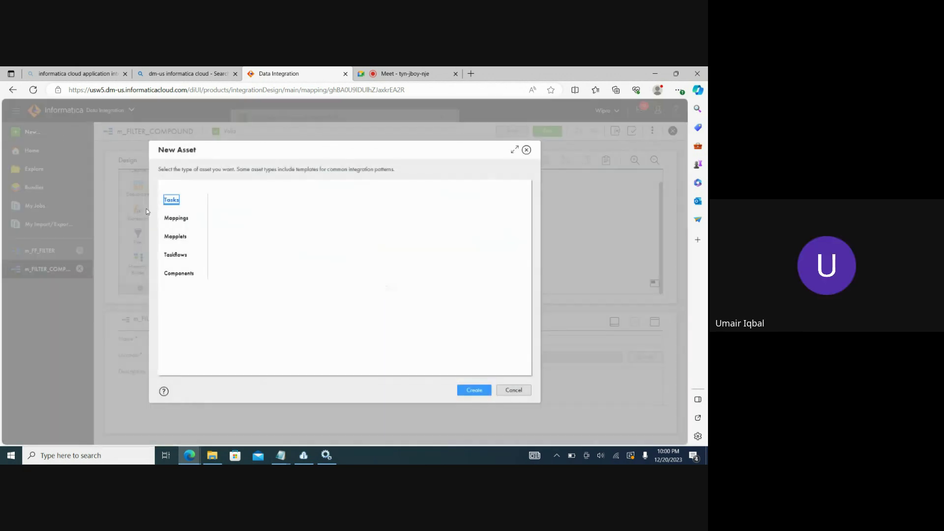
pyautogui.click(186, 218)
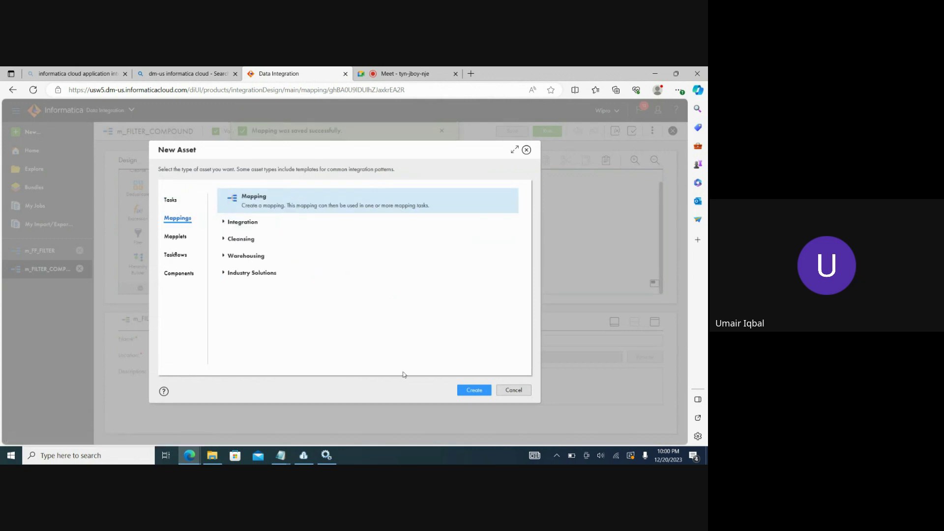
pyautogui.click(480, 390)
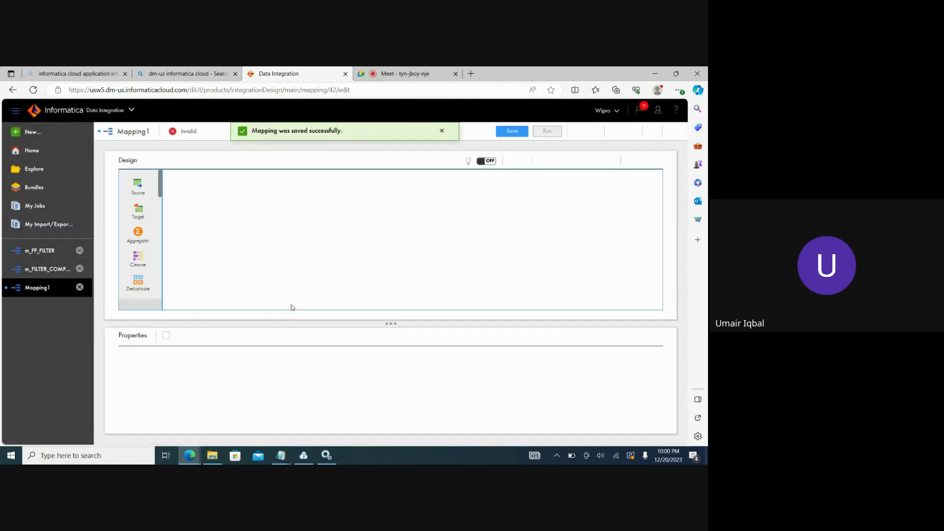
pyautogui.click(217, 231)
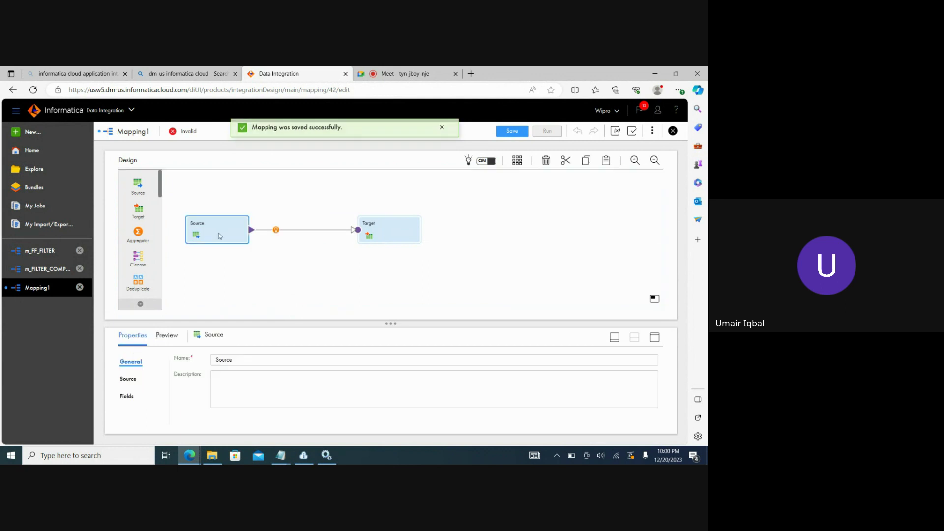
pyautogui.scroll(-3, 159, 187)
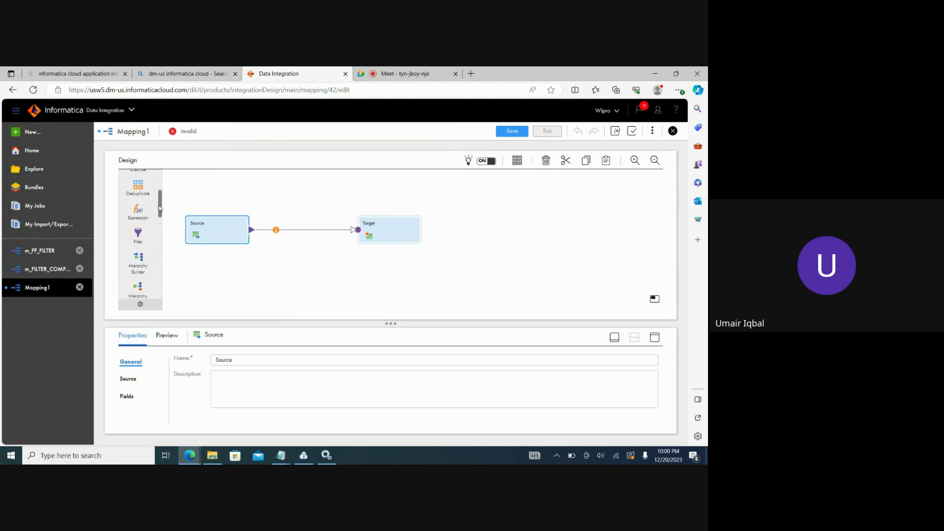
pyautogui.moveTo(138, 207); pyautogui.dragTo(271, 225)
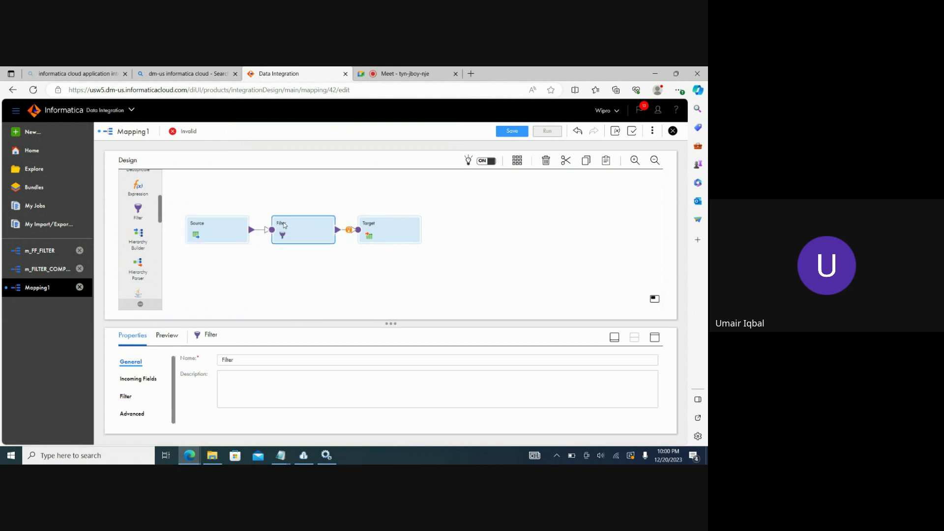
# Set the Source transformation's connection to Source_FlatFile and choose SEQ_1.txt as its source object.
pyautogui.click(216, 230)
pyautogui.click(127, 382)
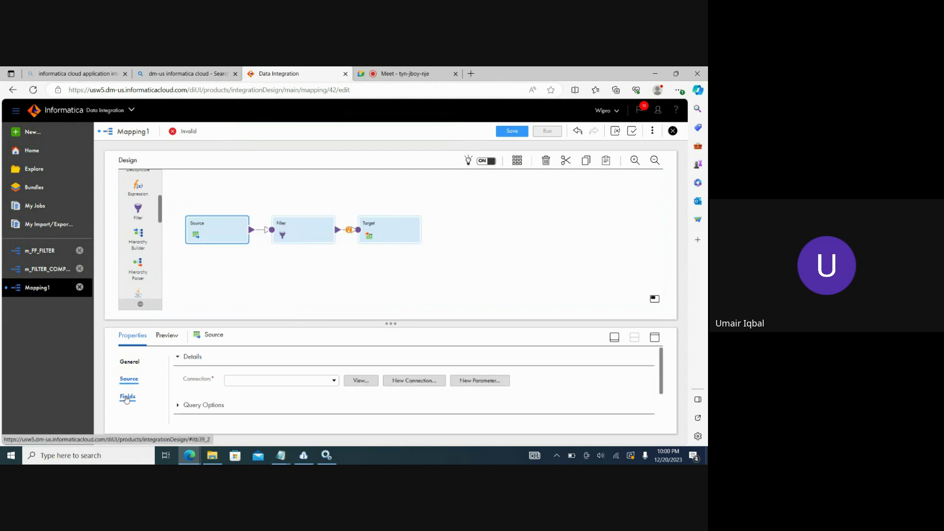
pyautogui.click(337, 381)
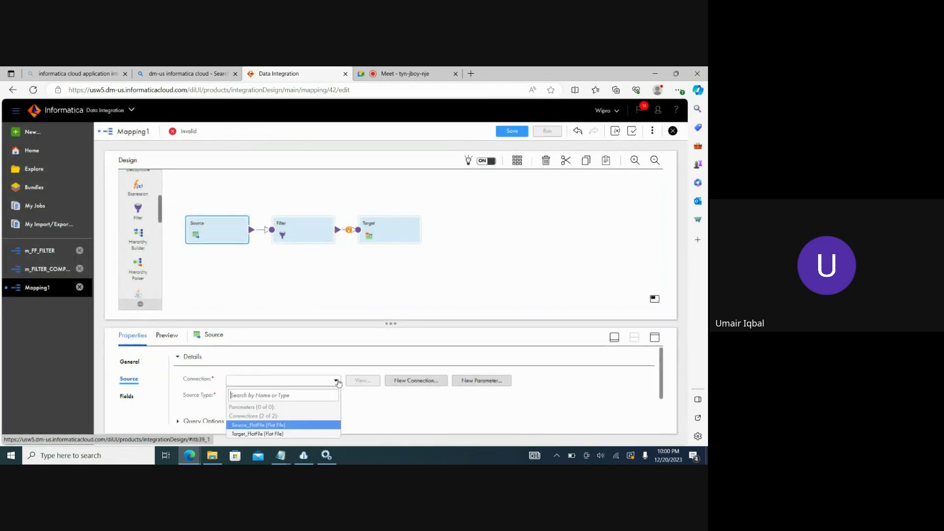
pyautogui.click(258, 426)
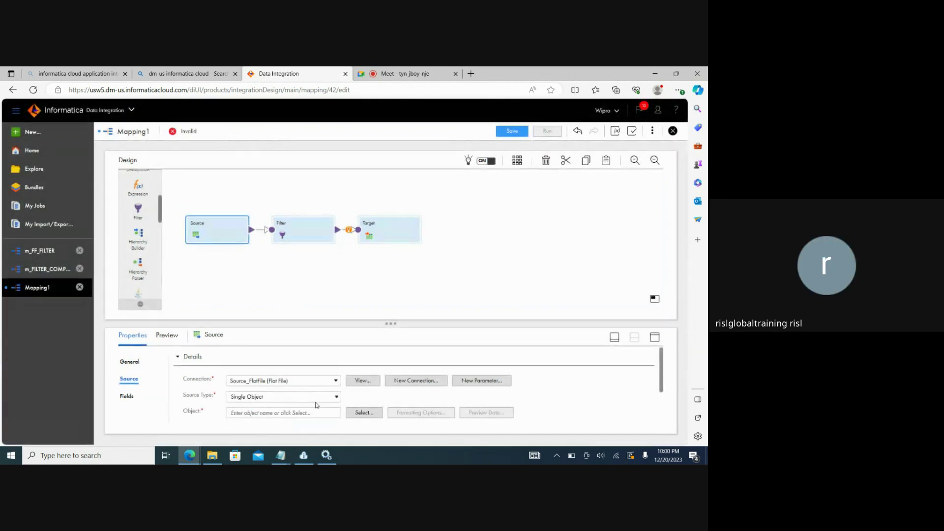
pyautogui.click(347, 413)
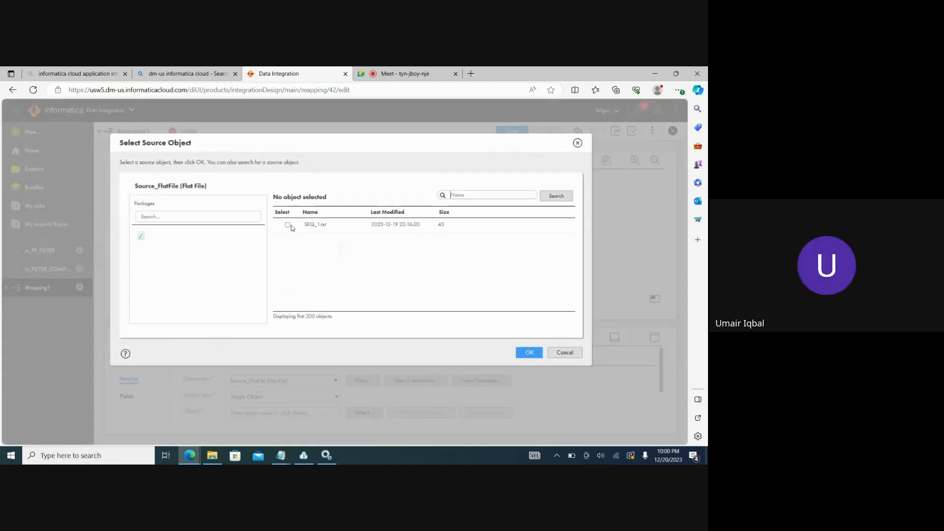
pyautogui.click(287, 225)
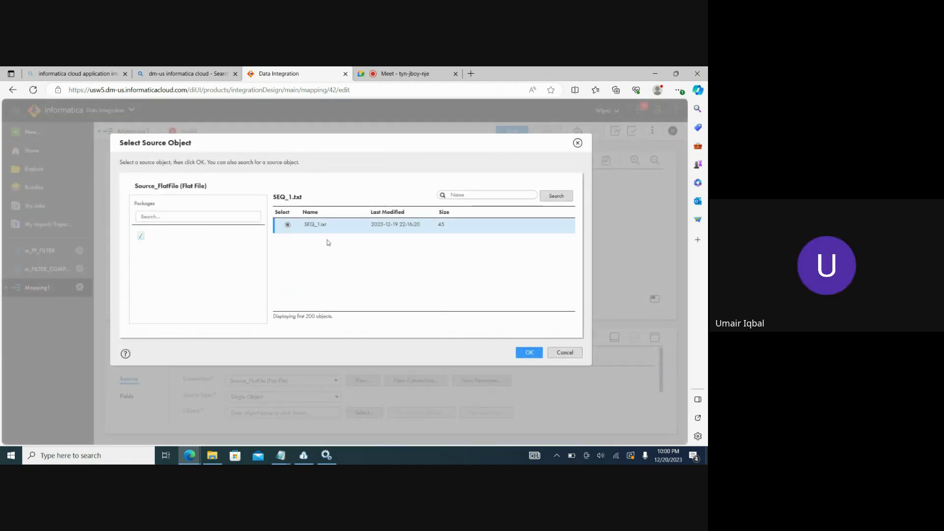
pyautogui.click(529, 352)
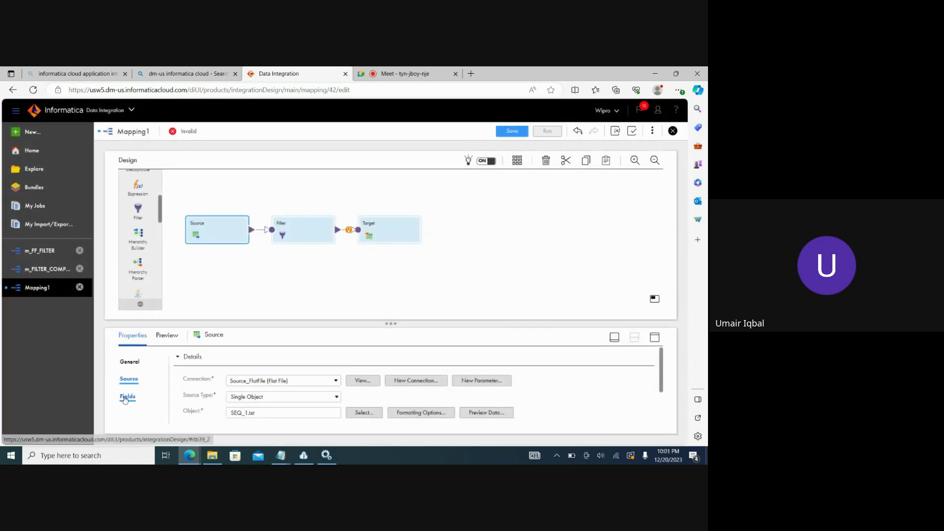
# Edit the Source fields' metadata and set the native type of c1 to int.
pyautogui.click(126, 396)
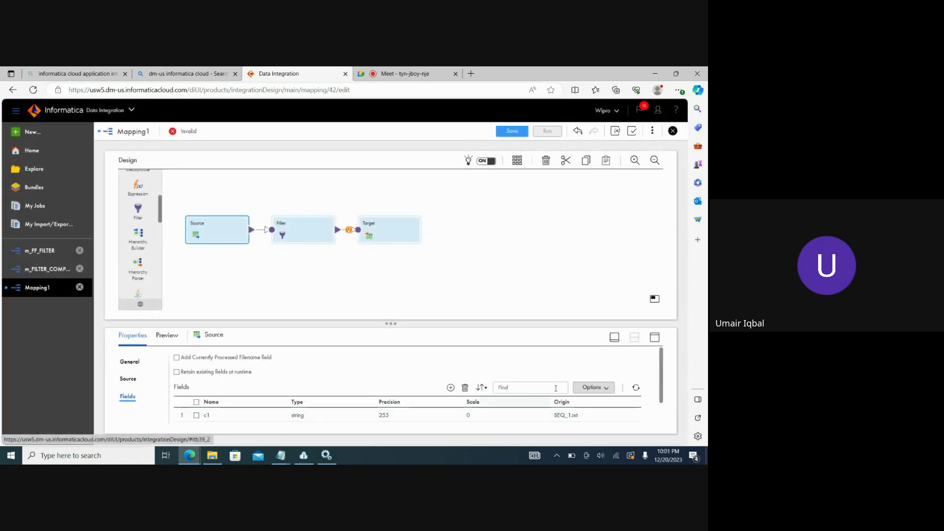
pyautogui.click(593, 387)
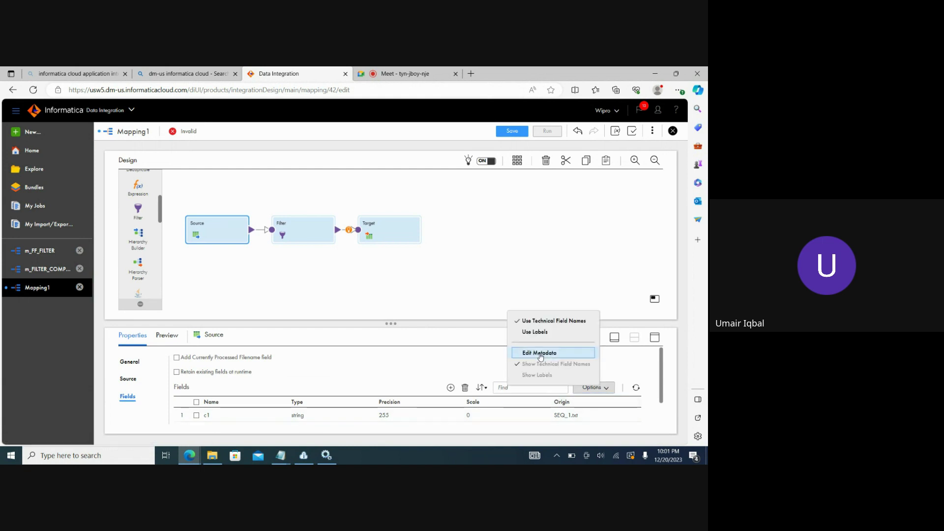
pyautogui.click(538, 352)
pyautogui.click(311, 416)
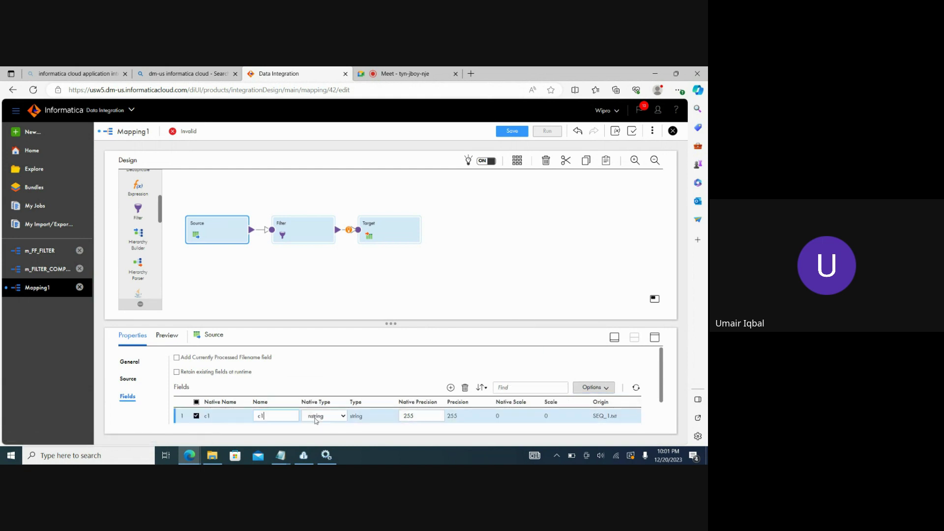
pyautogui.click(343, 416)
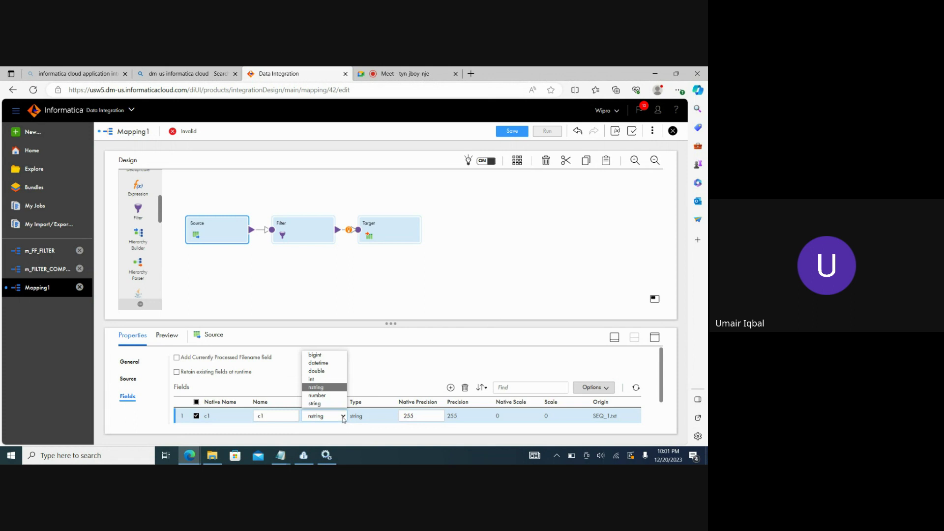
pyautogui.click(314, 379)
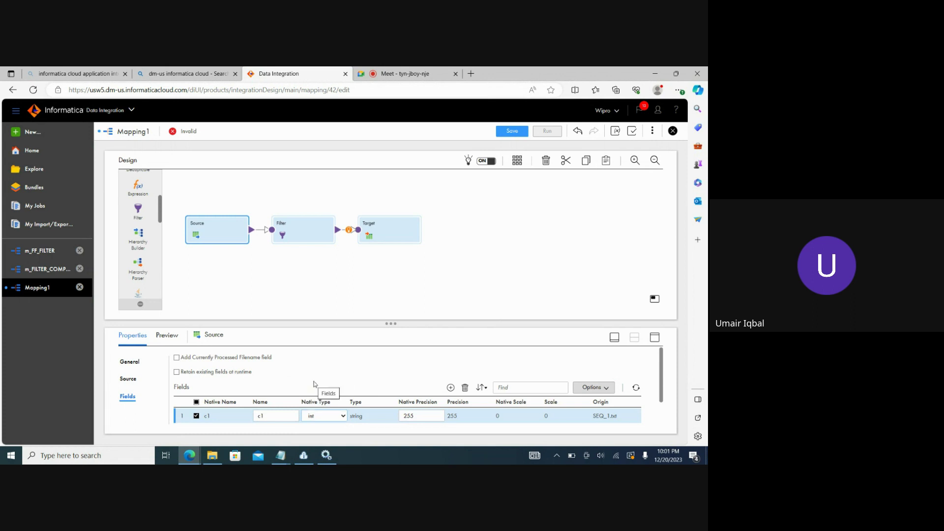
# Add a simple condition to the Filter transformation that keeps rows where c1 != 1.
pyautogui.click(301, 242)
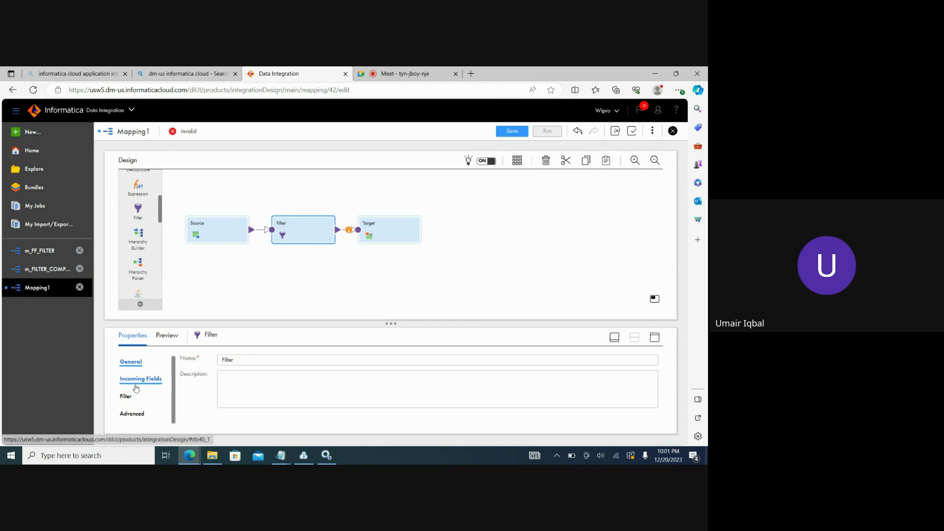
pyautogui.click(126, 396)
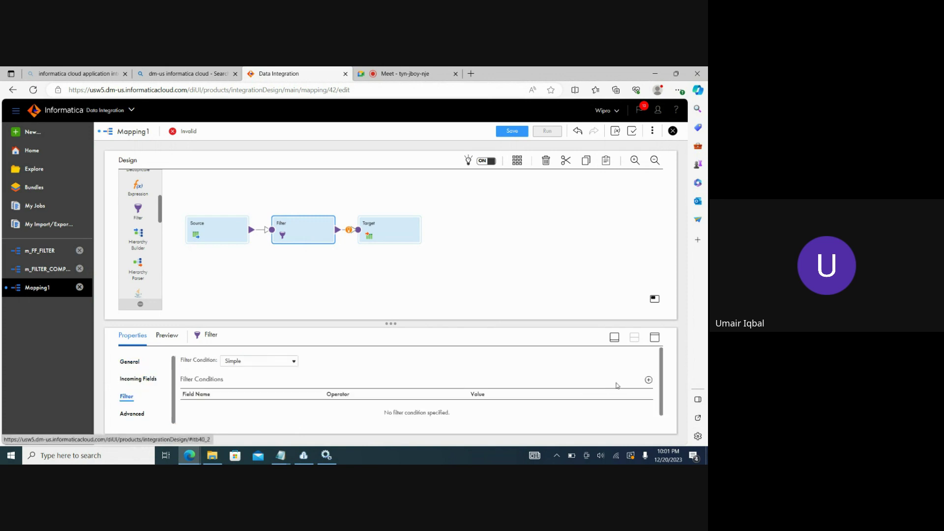
pyautogui.click(648, 379)
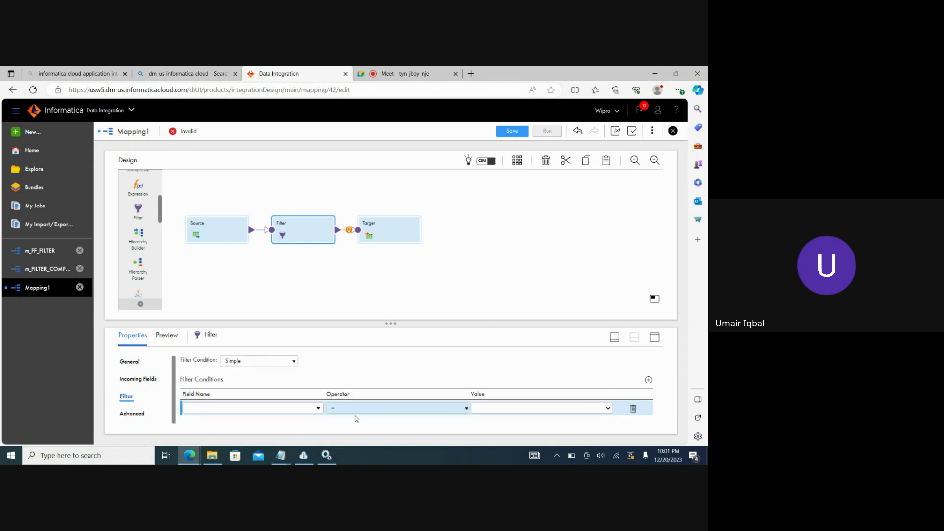
pyautogui.click(313, 410)
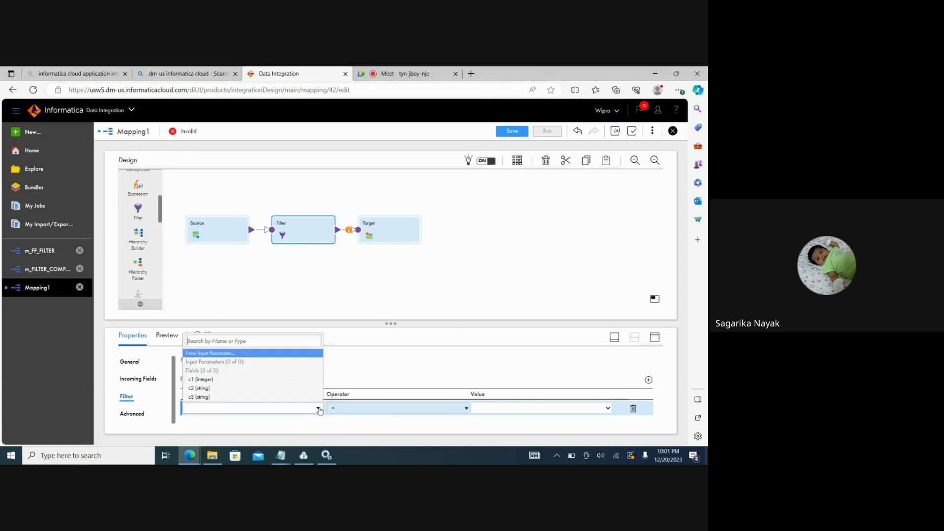
pyautogui.click(213, 380)
pyautogui.click(398, 410)
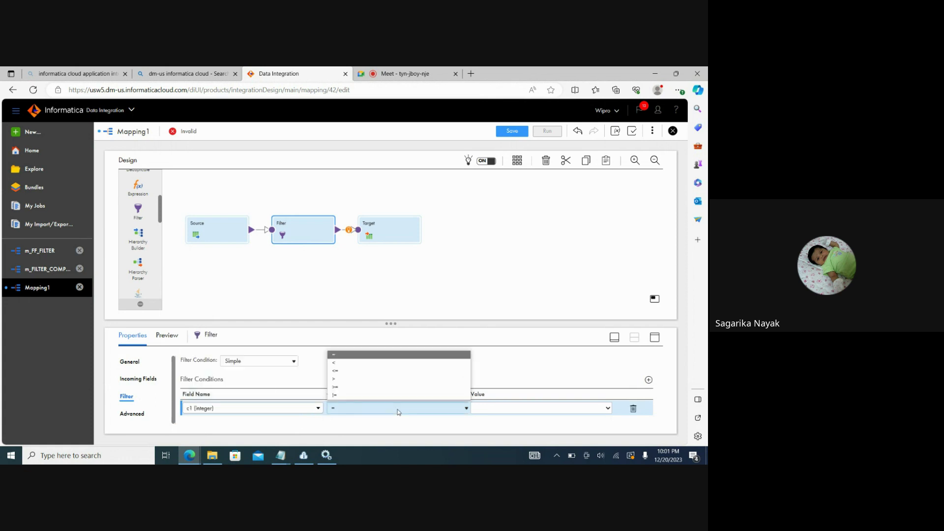
pyautogui.click(344, 395)
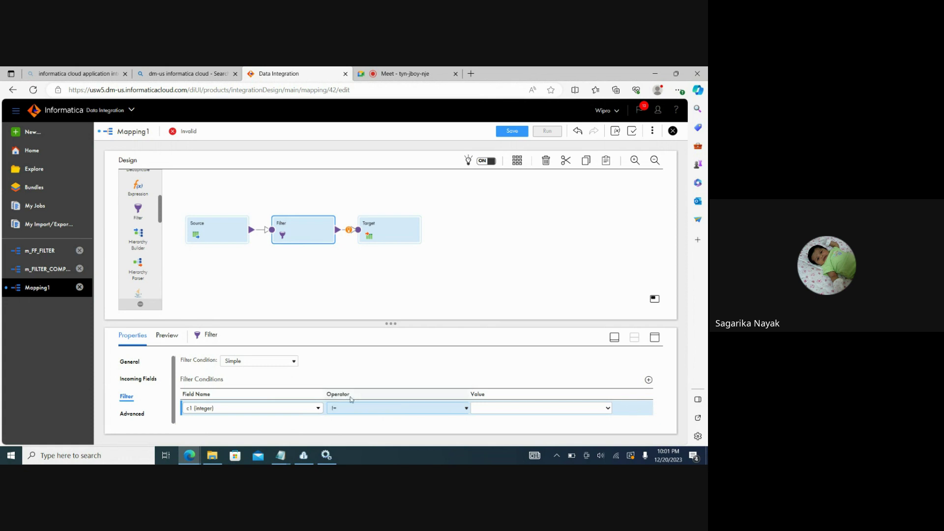
pyautogui.click(500, 407)
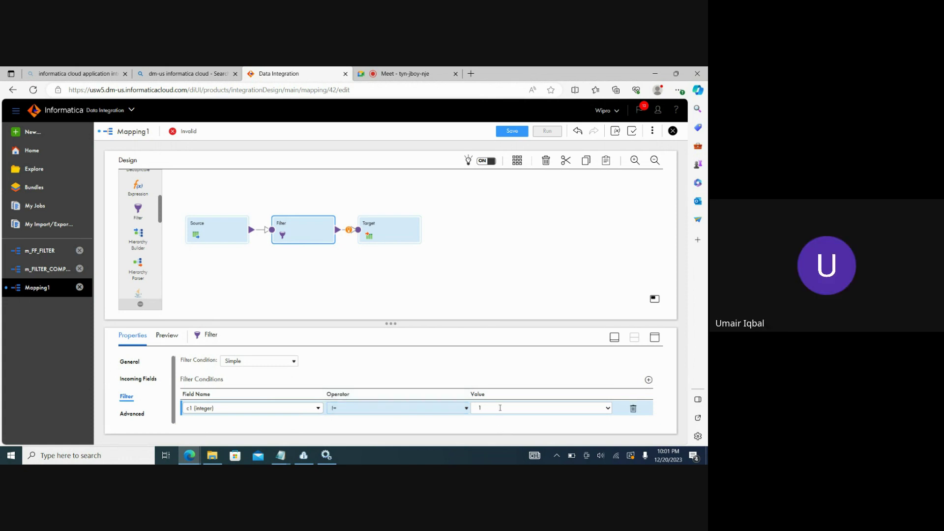
pyautogui.write('1')
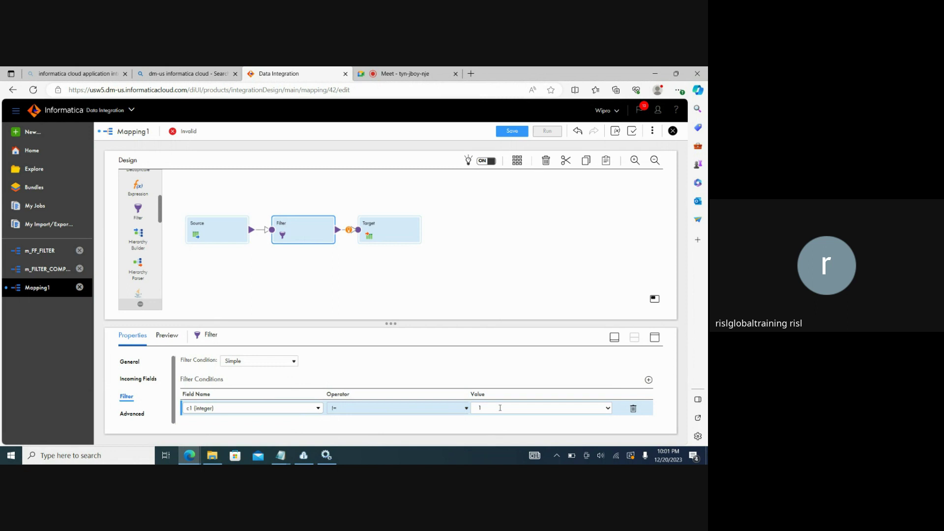
pyautogui.click(376, 289)
# Set the Target's connection to Target_FlatFile and its object to a new runtime file named FF_FILTER_RECORDS.txt.
pyautogui.click(396, 235)
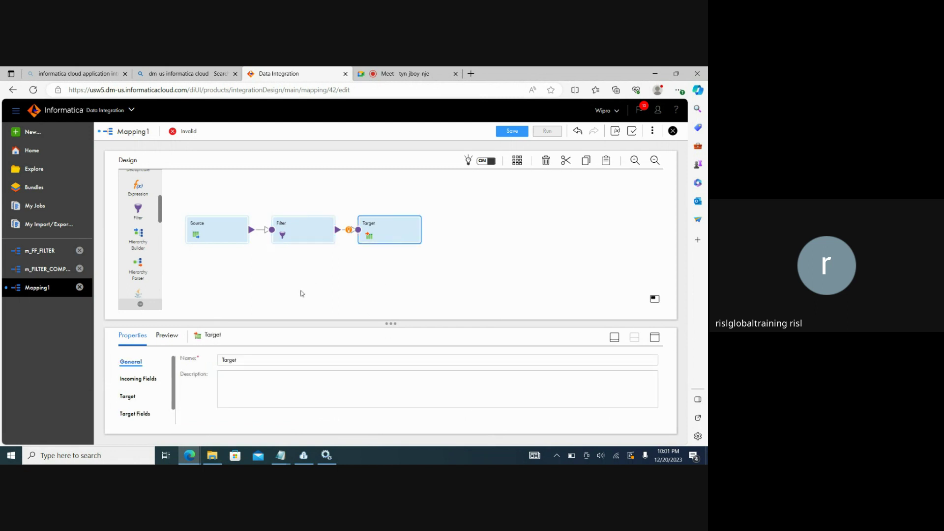
pyautogui.moveTo(381, 327); pyautogui.dragTo(358, 266)
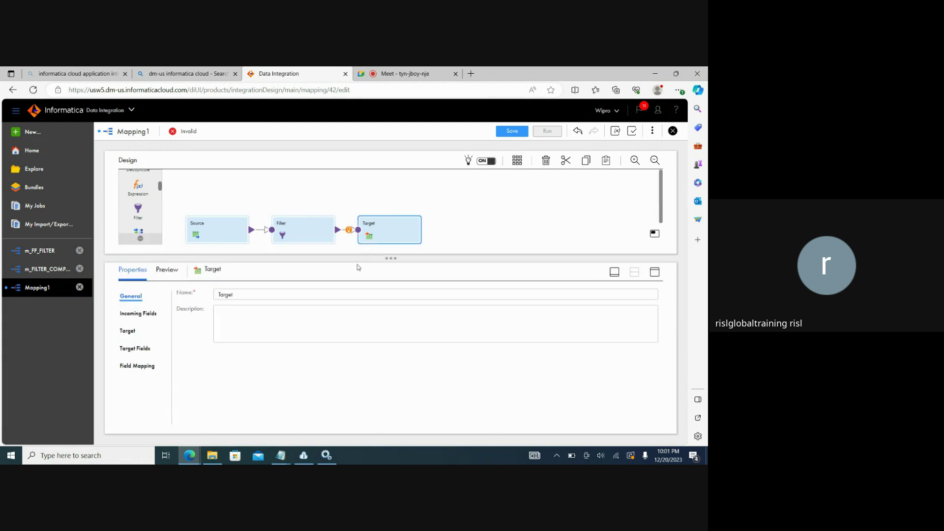
pyautogui.click(140, 349)
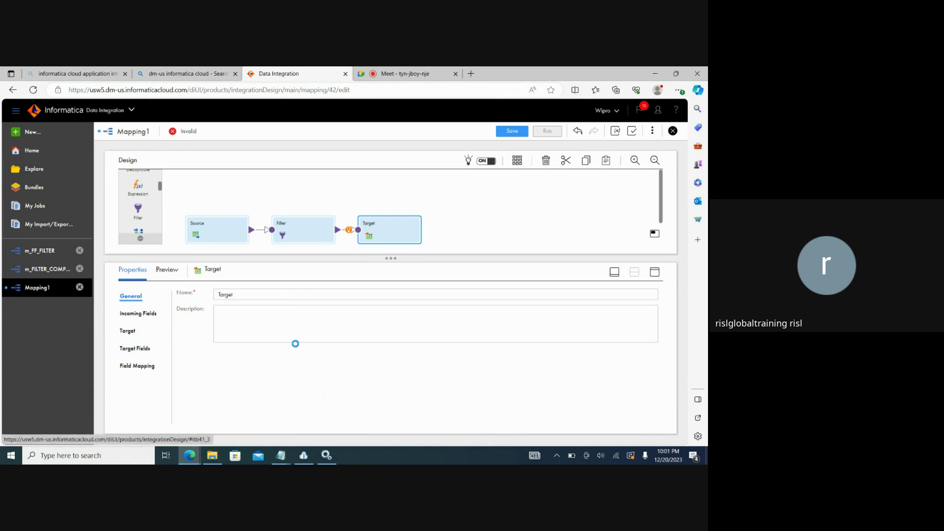
pyautogui.click(127, 332)
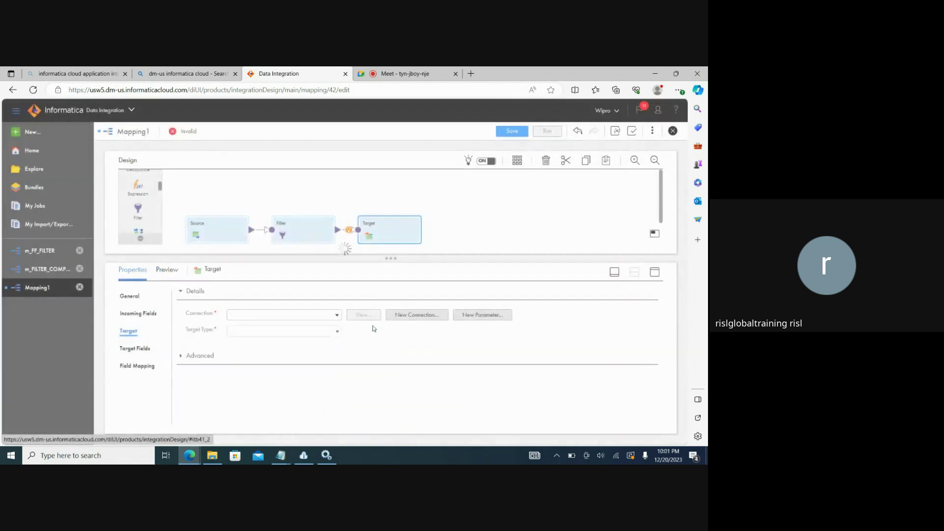
pyautogui.click(334, 315)
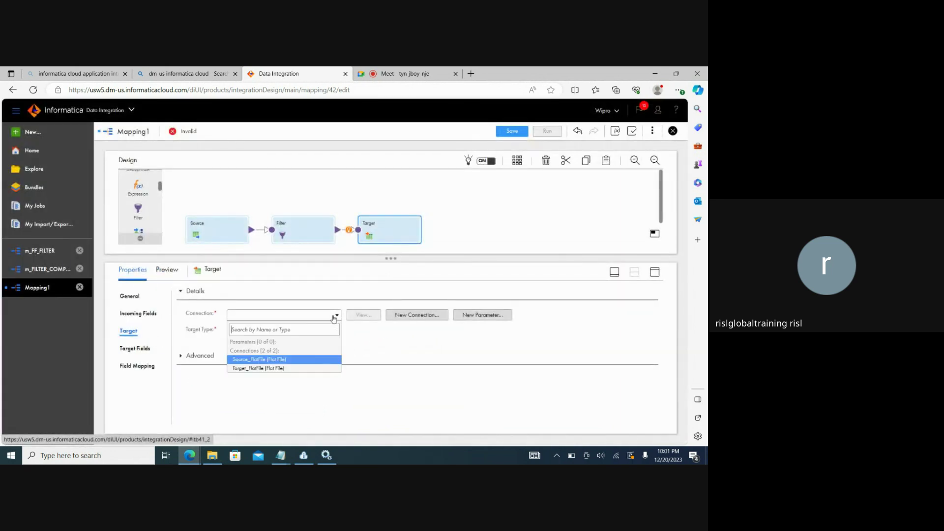
pyautogui.click(269, 369)
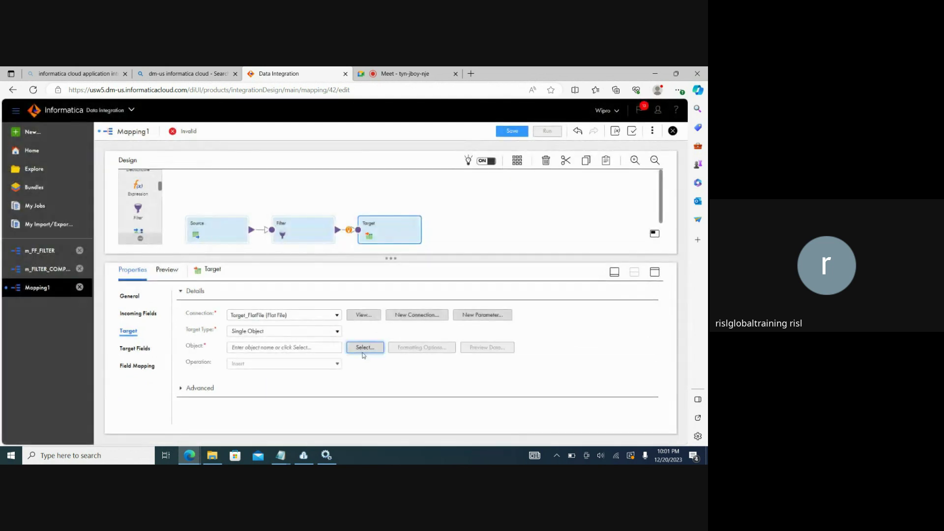
pyautogui.click(363, 348)
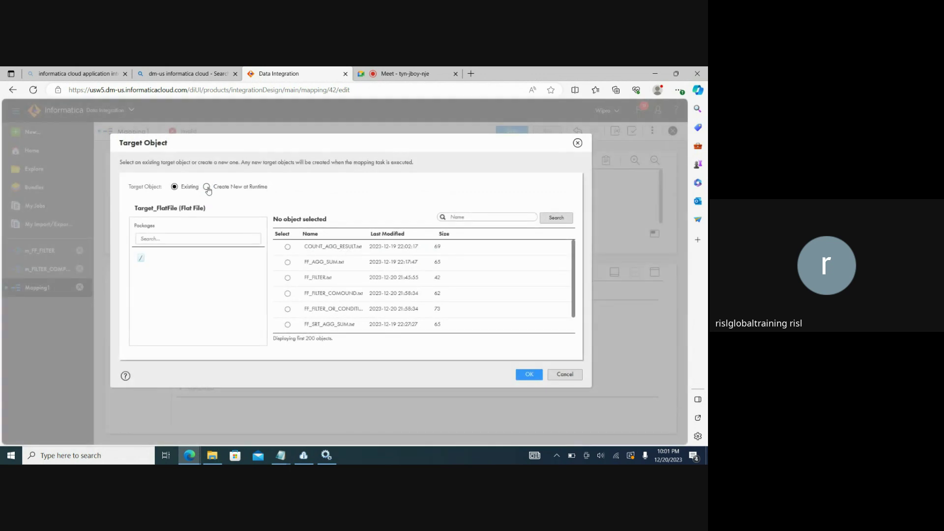
pyautogui.click(207, 187)
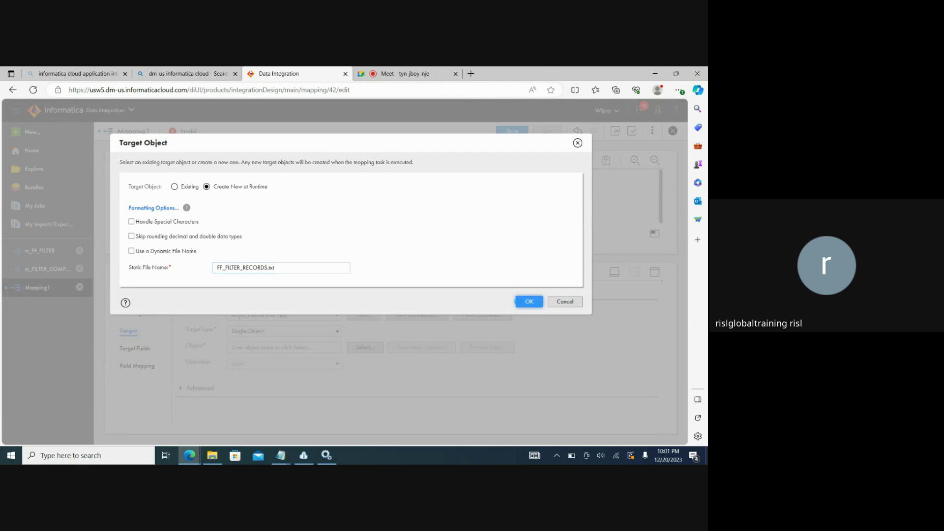
pyautogui.click(526, 302)
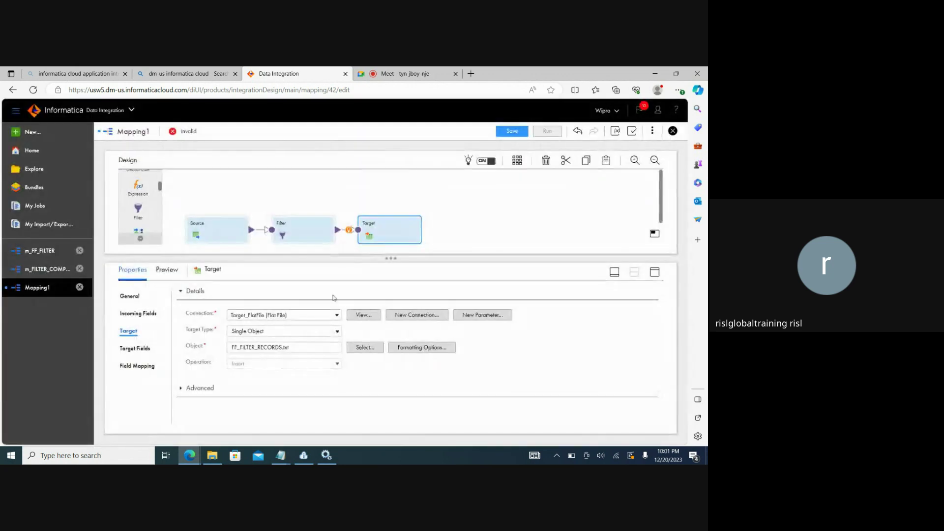
# Rename the mapping m_FILTER_NOT_EQUAL and save it.
pyautogui.click(505, 211)
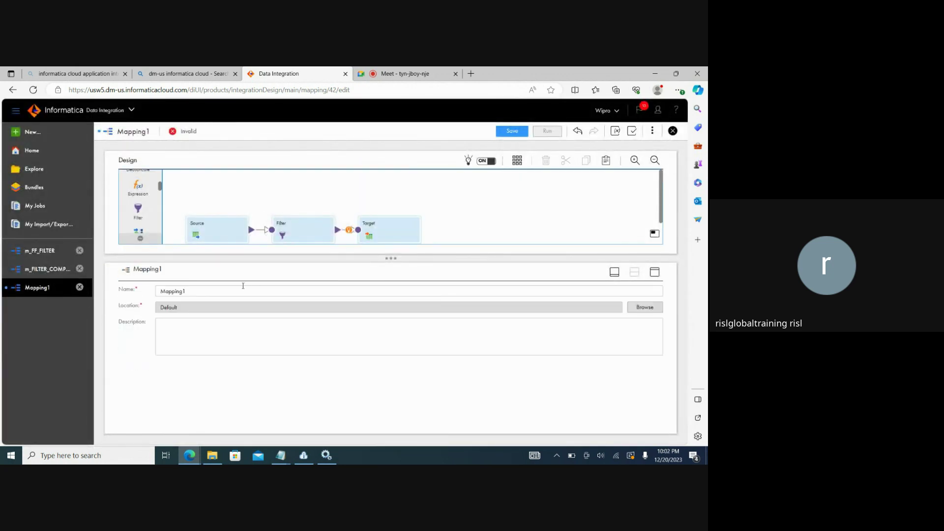
pyautogui.hotkey('ctrl', 'a')
pyautogui.press('BackSpace')
pyautogui.write('m')
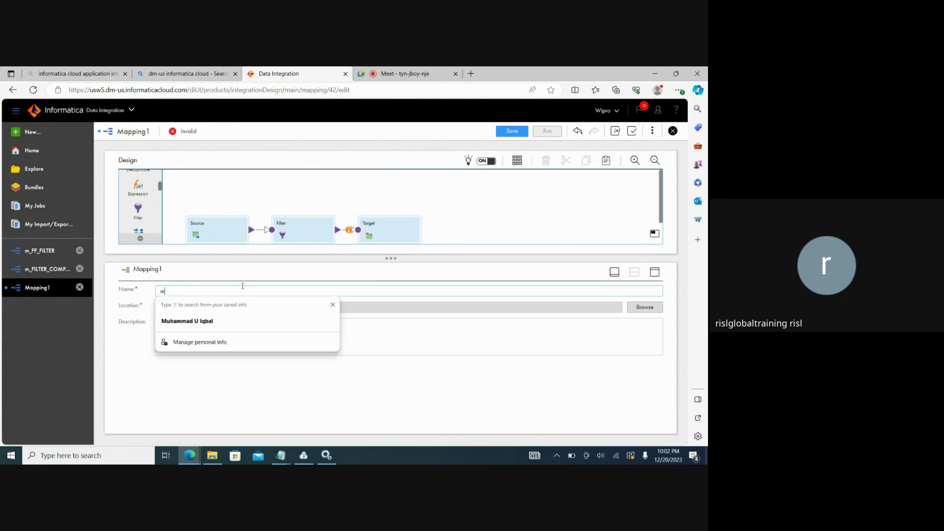
pyautogui.write('_FILTER_NOT')
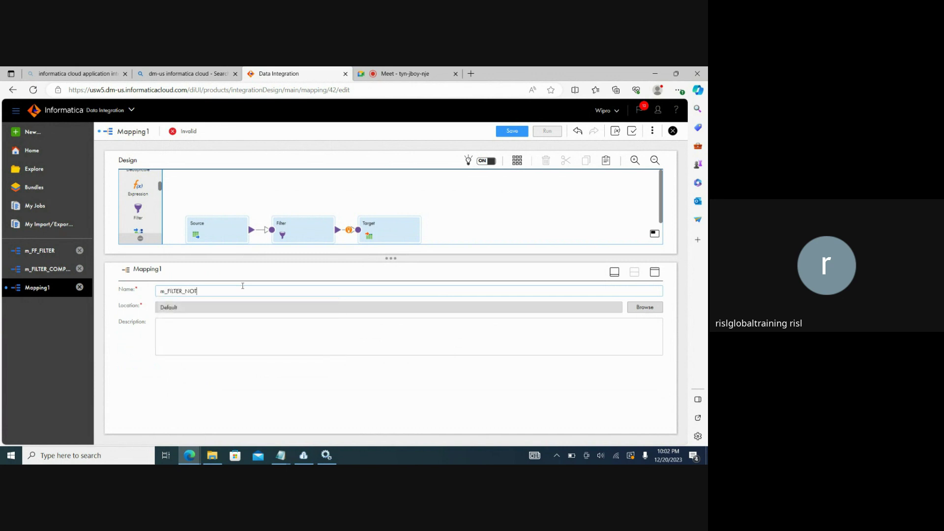
pyautogui.write('_EQUAL')
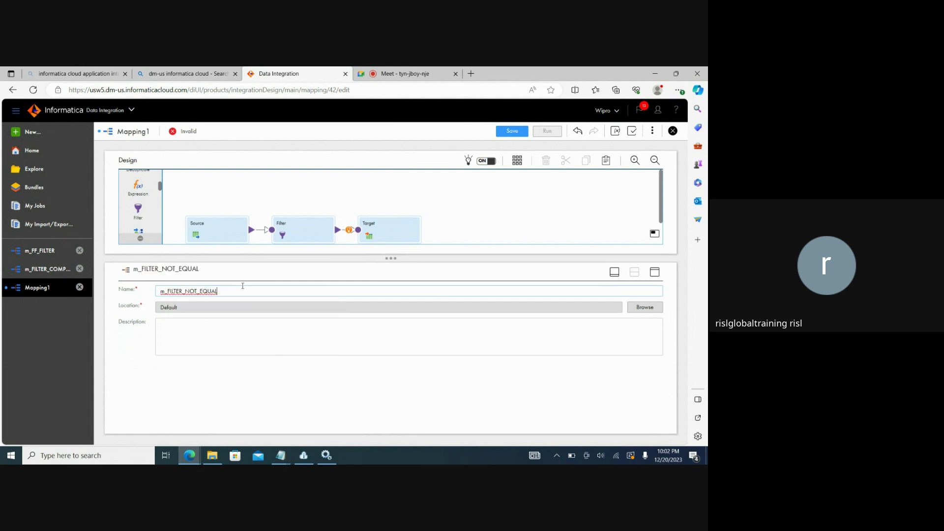
pyautogui.click(468, 231)
pyautogui.click(511, 132)
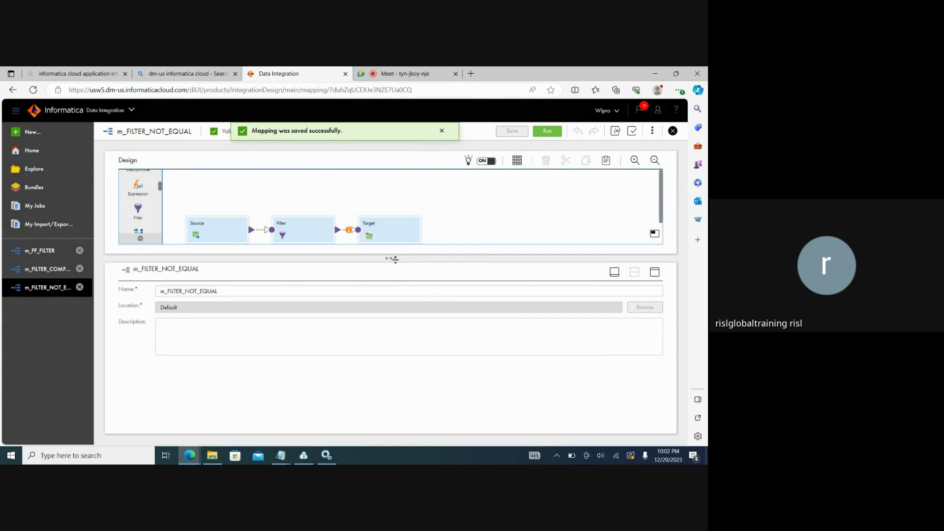
# Reopen the Target's object settings and copy the file name FF_FILTER_COMOUND from the Target folder in File Explorer.
pyautogui.moveTo(394, 259); pyautogui.dragTo(391, 281)
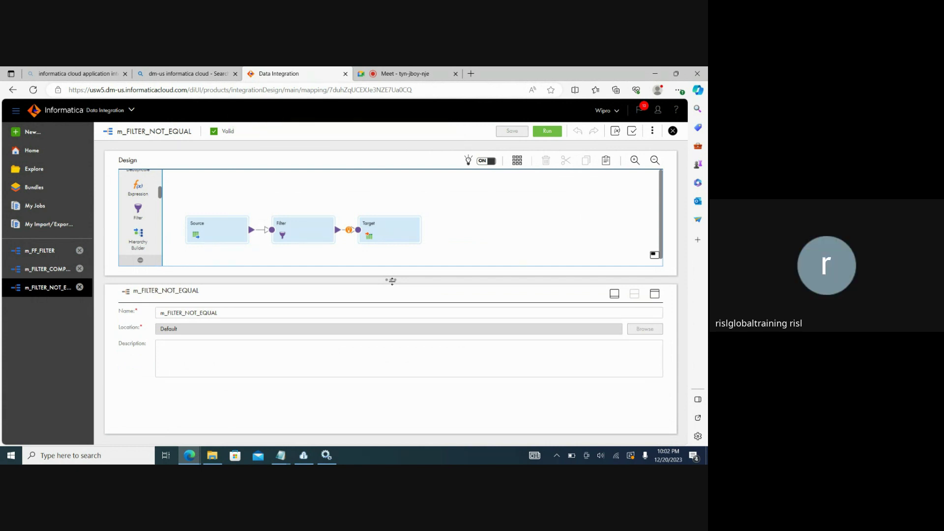
pyautogui.click(387, 227)
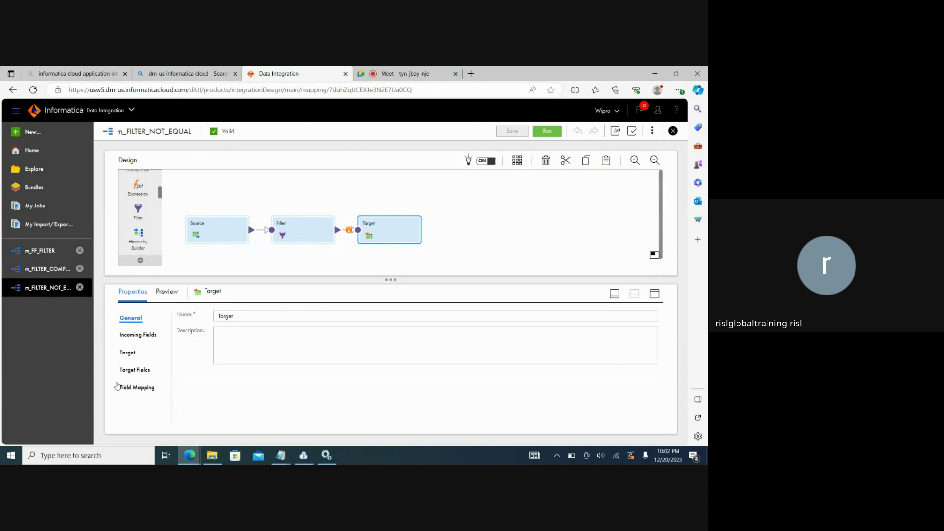
pyautogui.click(127, 352)
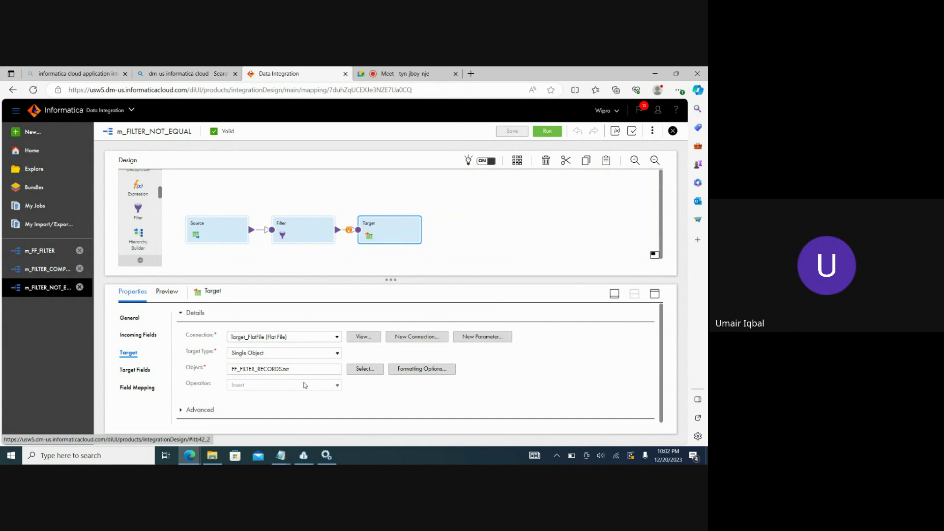
pyautogui.click(212, 456)
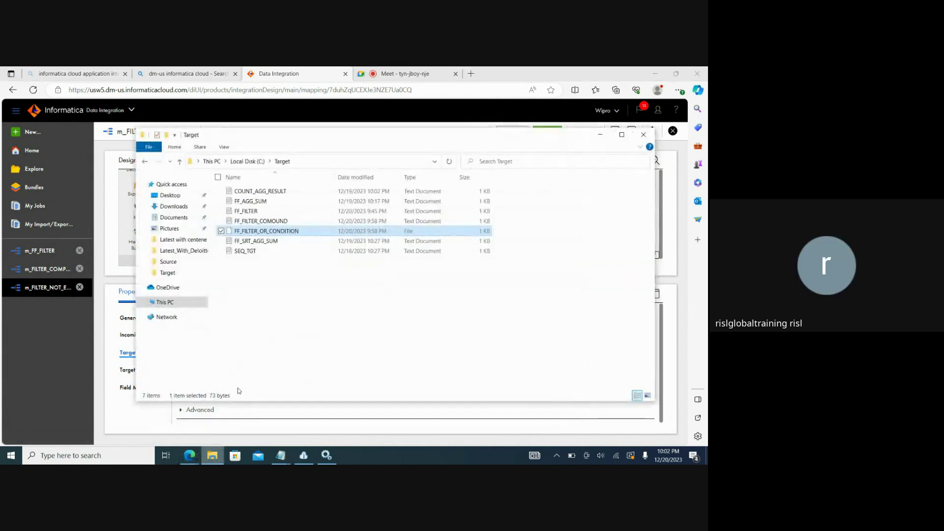
pyautogui.click(285, 222)
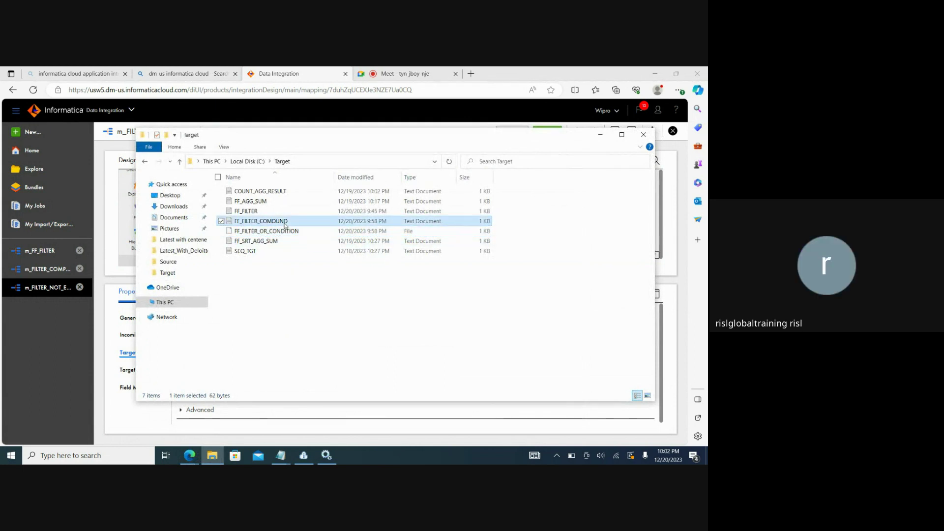
pyautogui.click(285, 224)
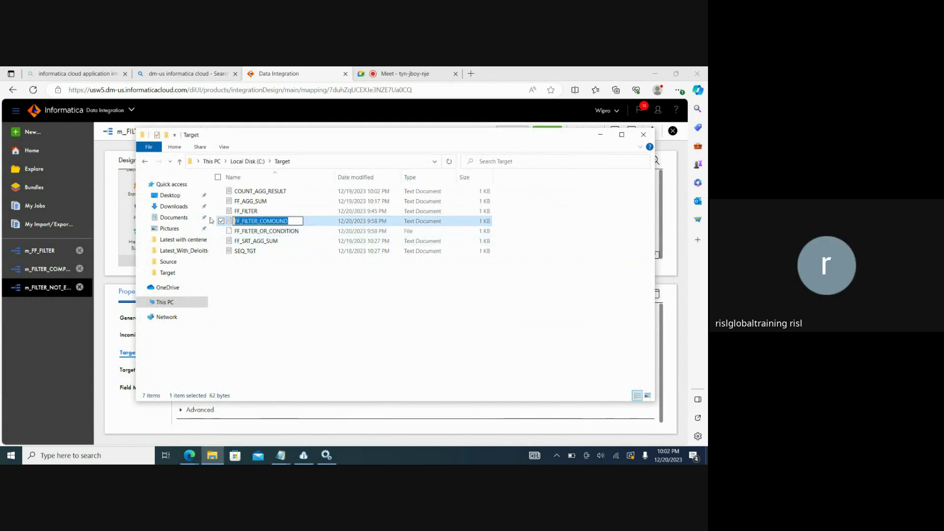
pyautogui.click(600, 134)
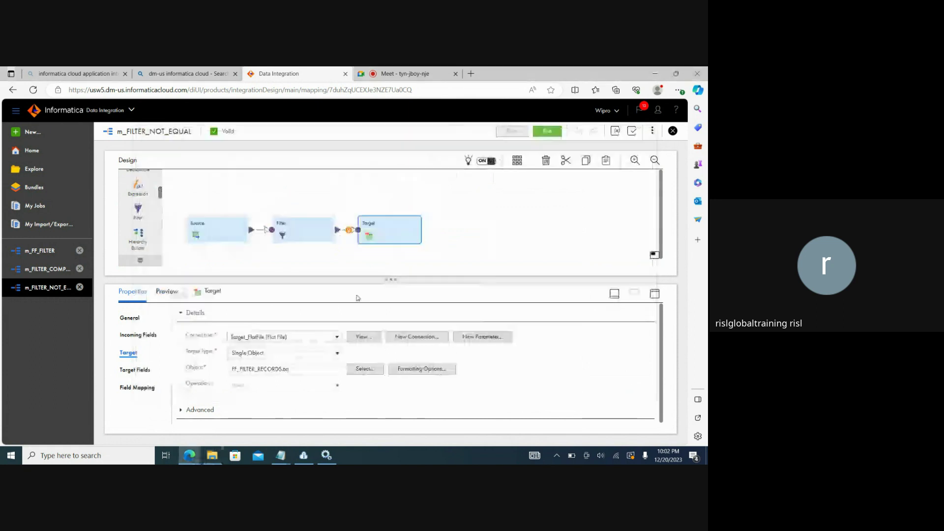
# Try to change the Target's object name to FF_FILTER_COMOUND.txt, then decline the target change.
pyautogui.click(282, 368)
pyautogui.press('BackSpace')
pyautogui.press('BackSpace')
pyautogui.press('BackSpace')
pyautogui.press('BackSpace')
pyautogui.press('BackSpace')
pyautogui.press('BackSpace')
pyautogui.press('BackSpace')
pyautogui.press('BackSpace')
pyautogui.press('BackSpace')
pyautogui.press('BackSpace')
pyautogui.press('BackSpace')
pyautogui.press('BackSpace')
pyautogui.press('BackSpace')
pyautogui.press('BackSpace')
pyautogui.press('BackSpace')
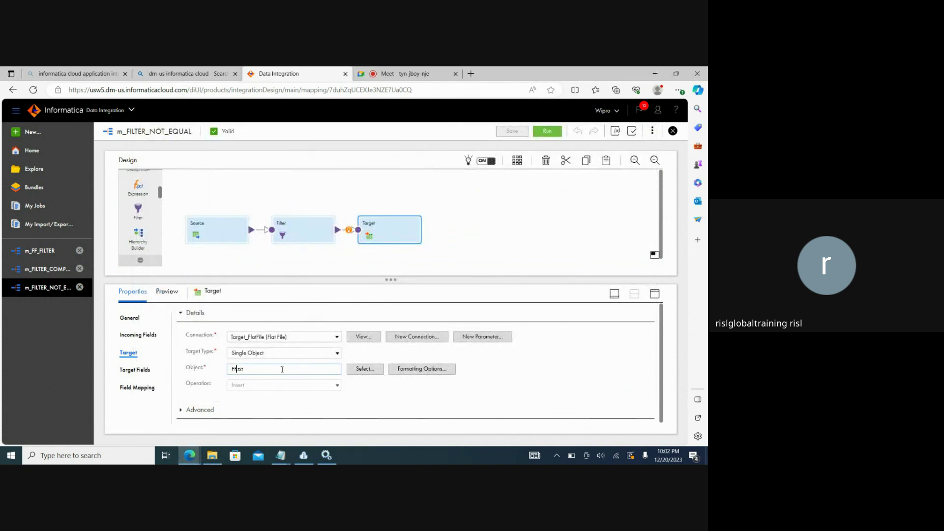
pyautogui.press('Return')
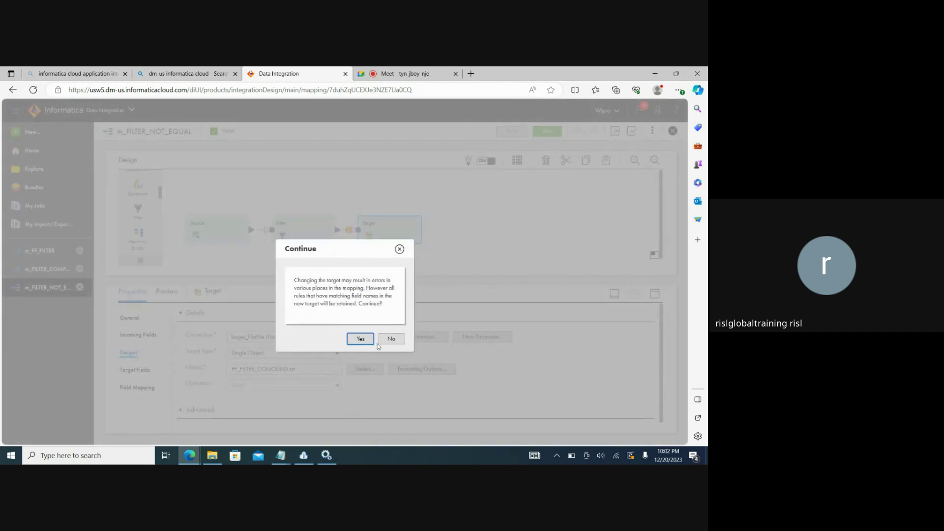
pyautogui.click(392, 339)
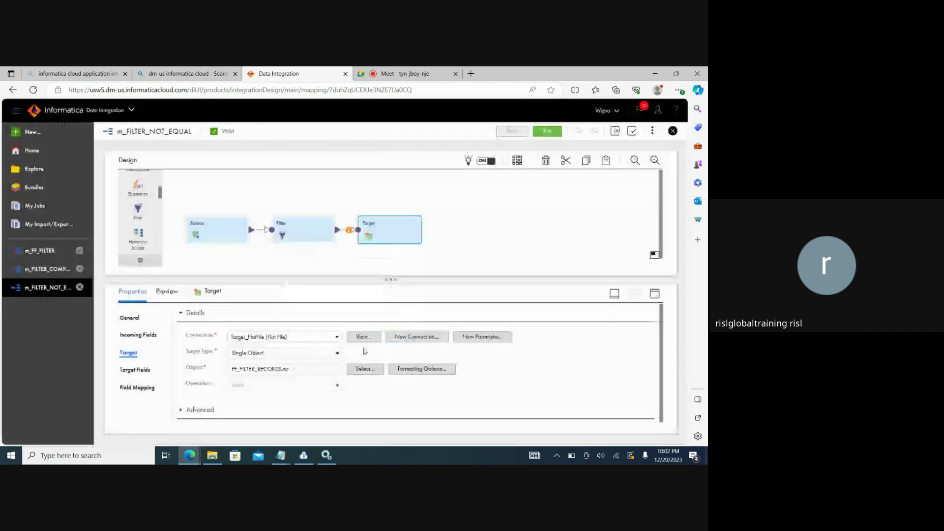
# Reopen the object selection for the Target transformation.
pyautogui.click(280, 368)
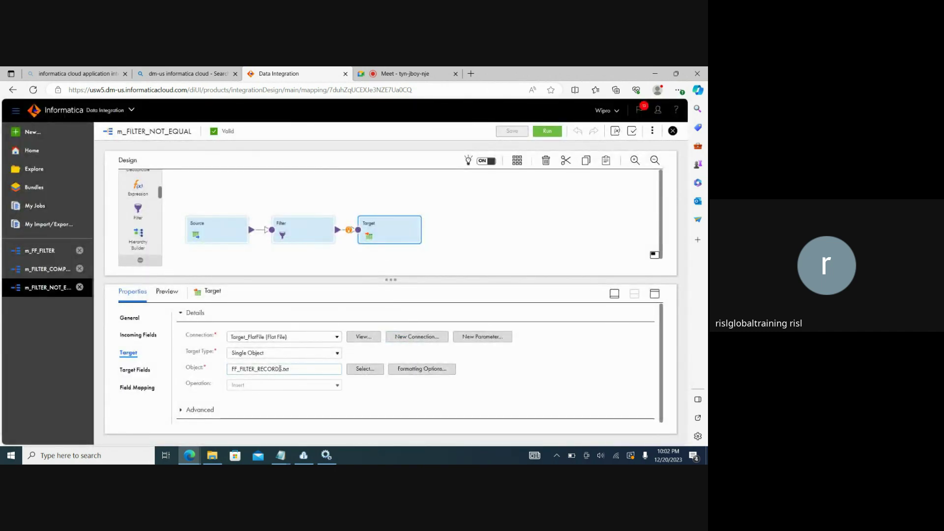
pyautogui.click(364, 368)
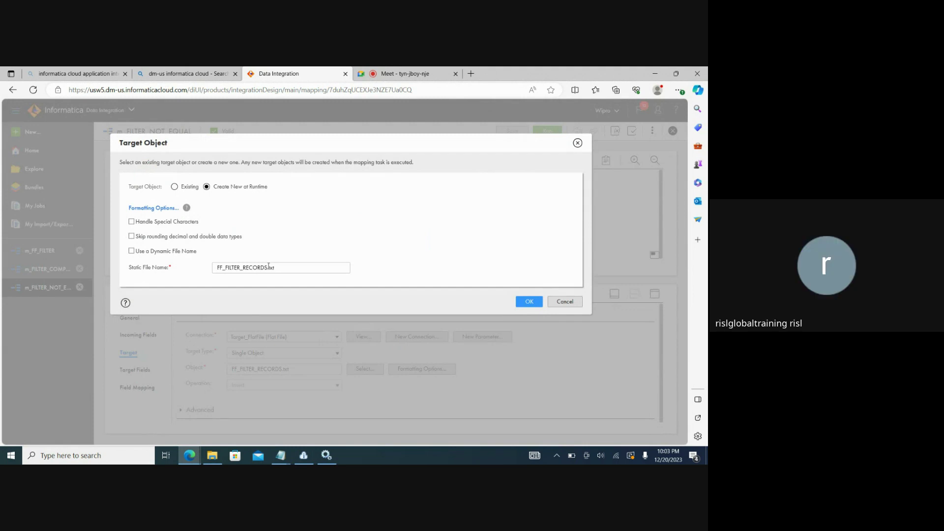
pyautogui.press('BackSpace')
pyautogui.press('BackSpace')
pyautogui.press('BackSpace')
pyautogui.press('BackSpace')
pyautogui.press('BackSpace')
pyautogui.press('BackSpace')
pyautogui.press('BackSpace')
pyautogui.press('BackSpace')
pyautogui.press('BackSpace')
pyautogui.press('BackSpace')
pyautogui.press('BackSpace')
pyautogui.press('BackSpace')
pyautogui.press('BackSpace')
pyautogui.press('BackSpace')
pyautogui.press('BackSpace')
pyautogui.press('BackSpace')
# Set the Target's object to the existing file FF_SRT_AGG_SUM.txt and accept the target change.
pyautogui.click(176, 187)
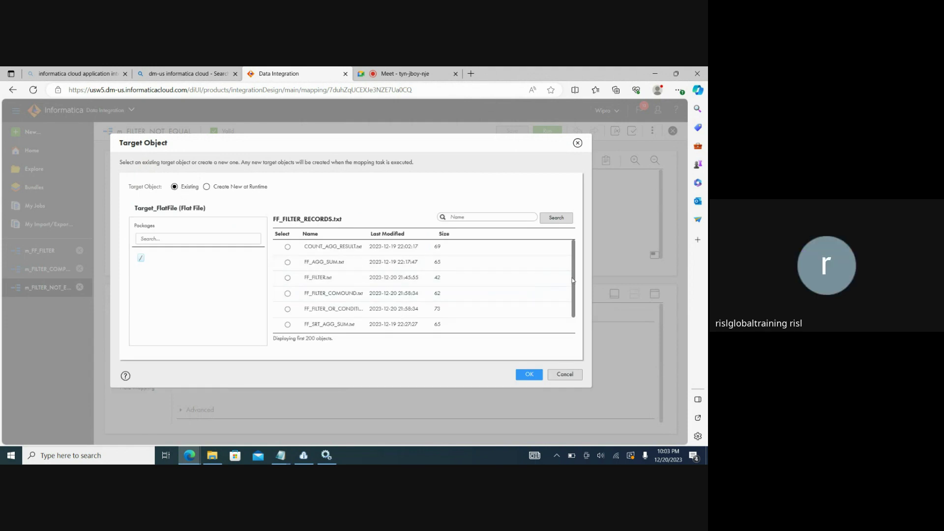
pyautogui.scroll(-1, 572, 281)
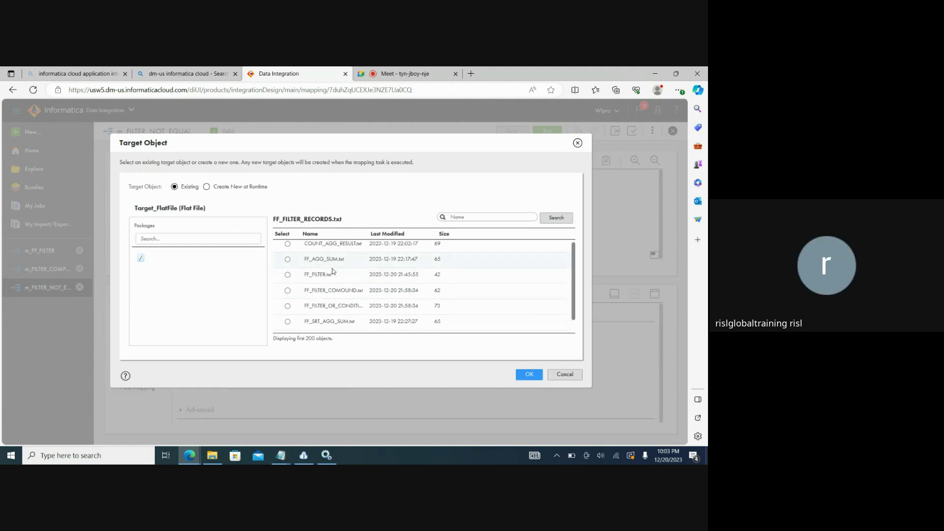
pyautogui.click(288, 291)
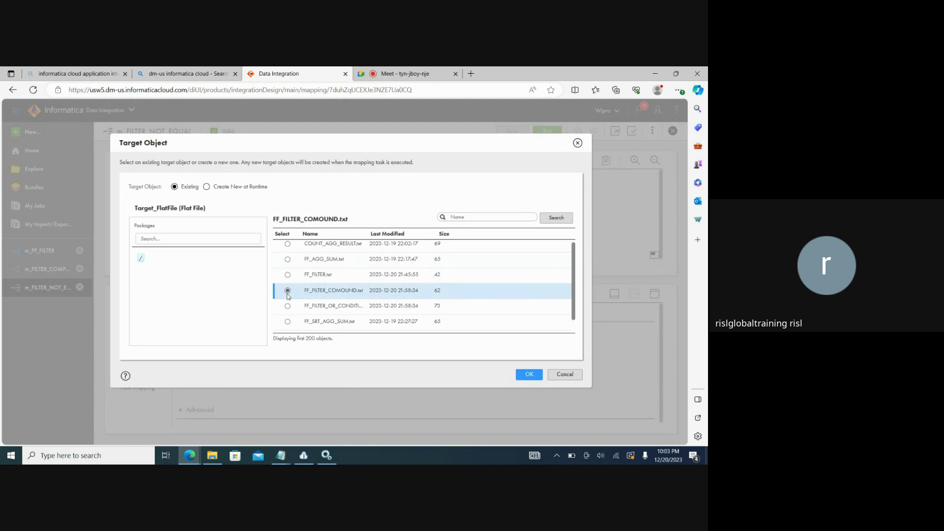
pyautogui.click(288, 322)
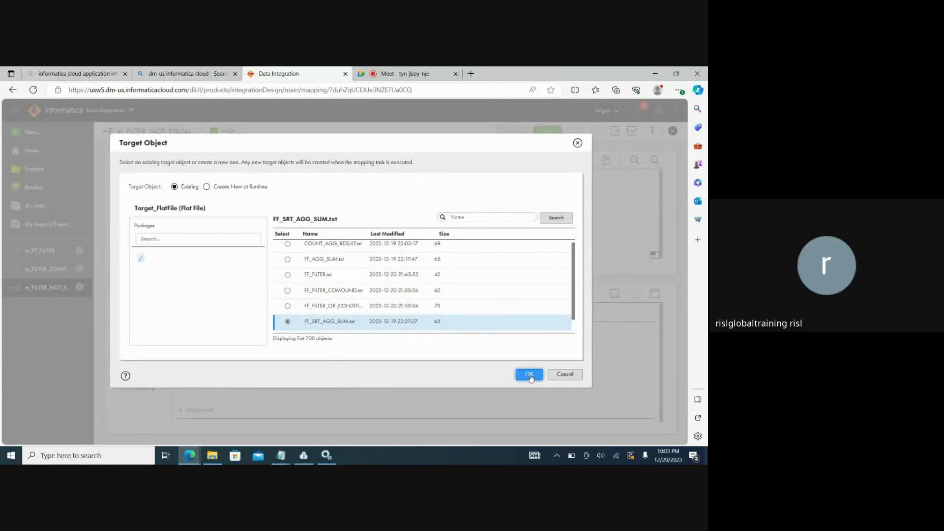
pyautogui.click(529, 375)
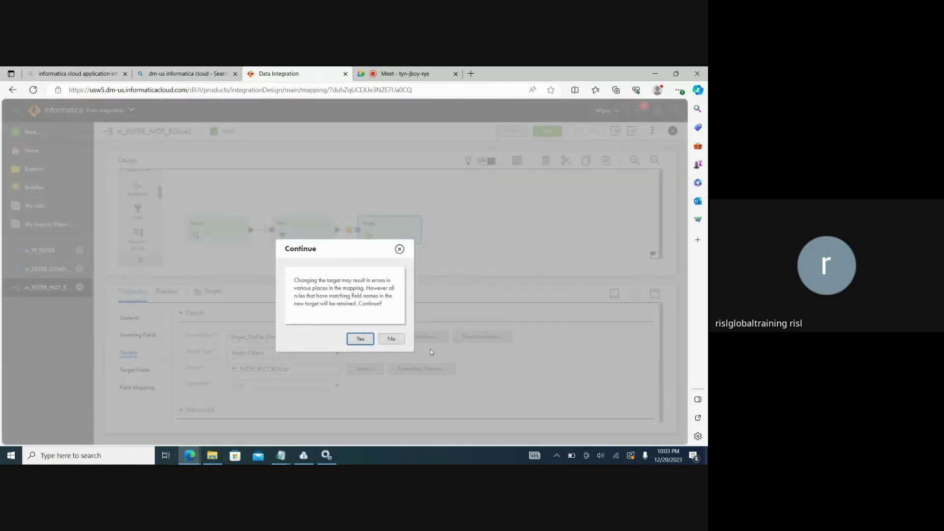
pyautogui.click(360, 339)
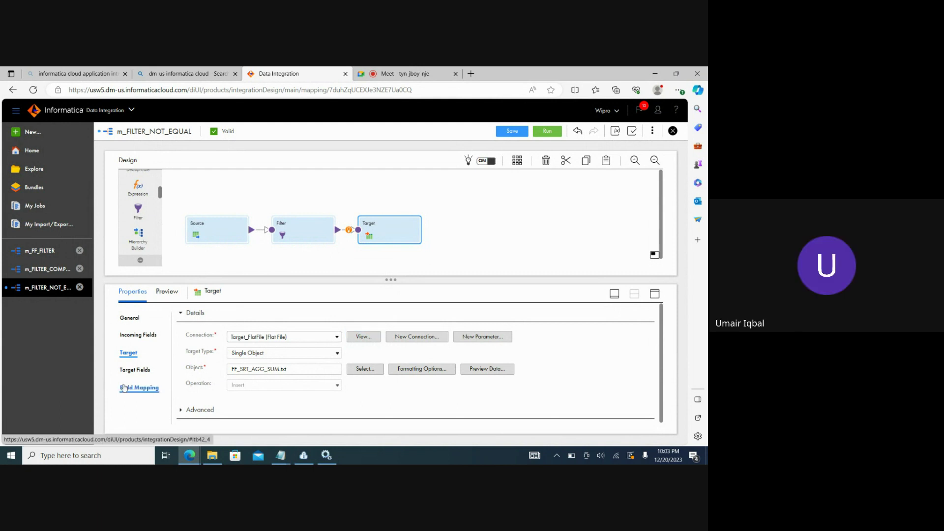
# Open the Target's field mapping and try to link incoming field c1 to a target field.
pyautogui.click(139, 388)
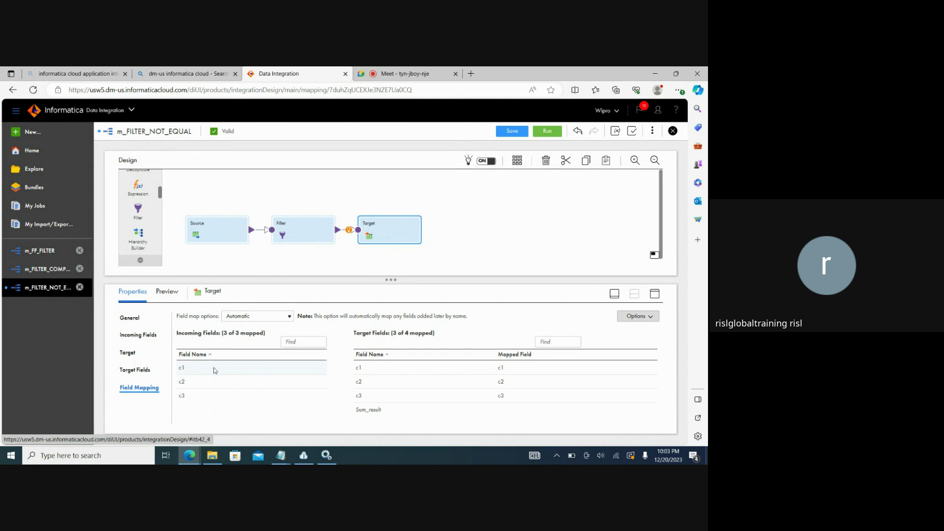
pyautogui.moveTo(215, 371)
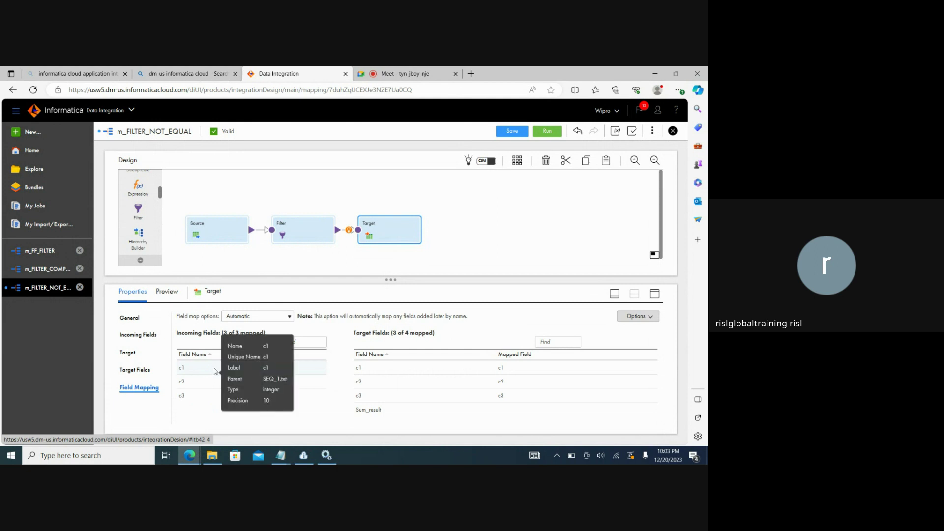
pyautogui.moveTo(217, 371); pyautogui.dragTo(386, 372)
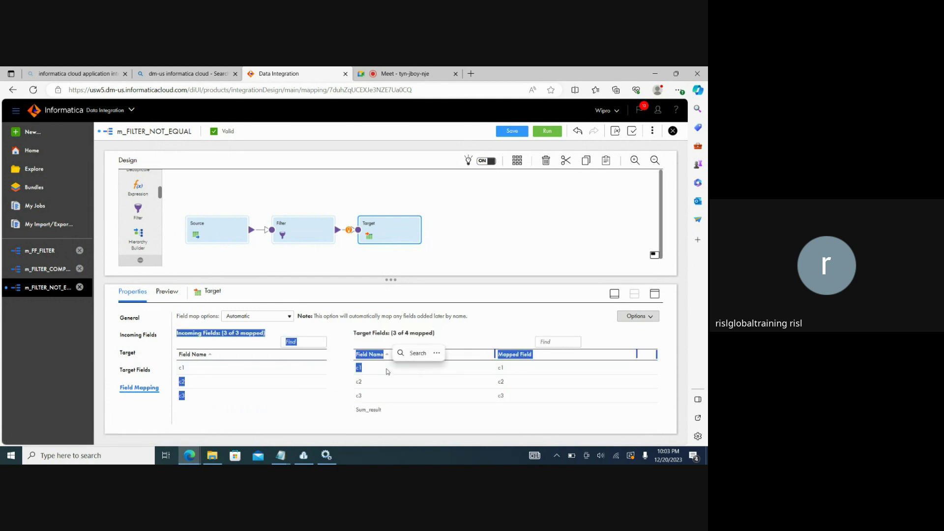
pyautogui.click(338, 335)
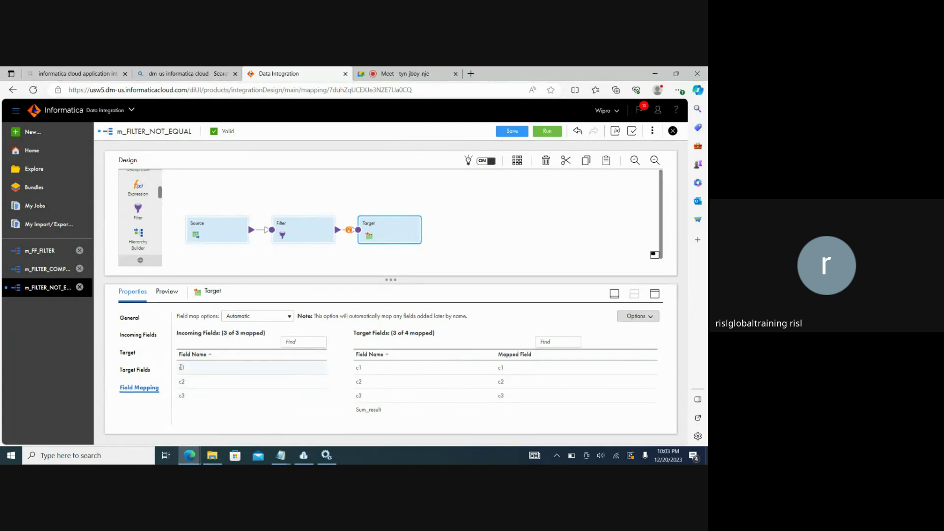
pyautogui.moveTo(187, 371)
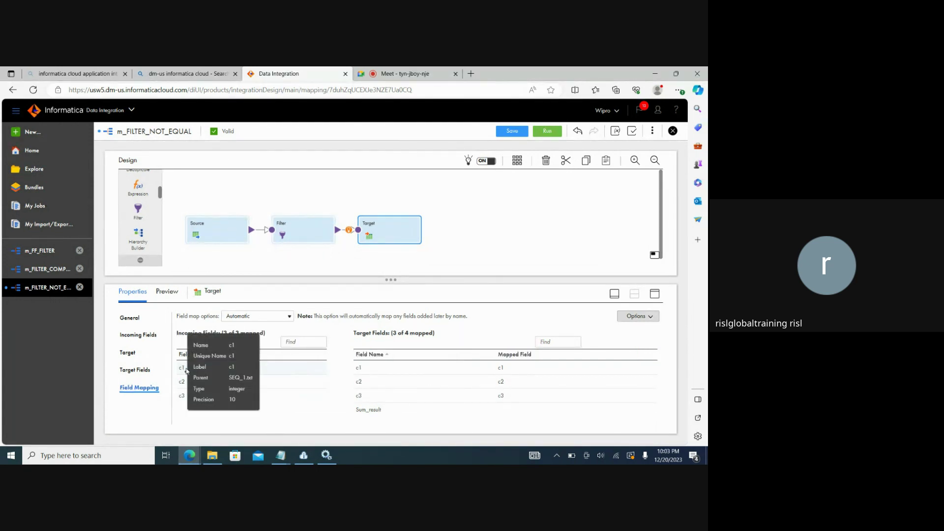
pyautogui.moveTo(328, 366); pyautogui.dragTo(518, 322)
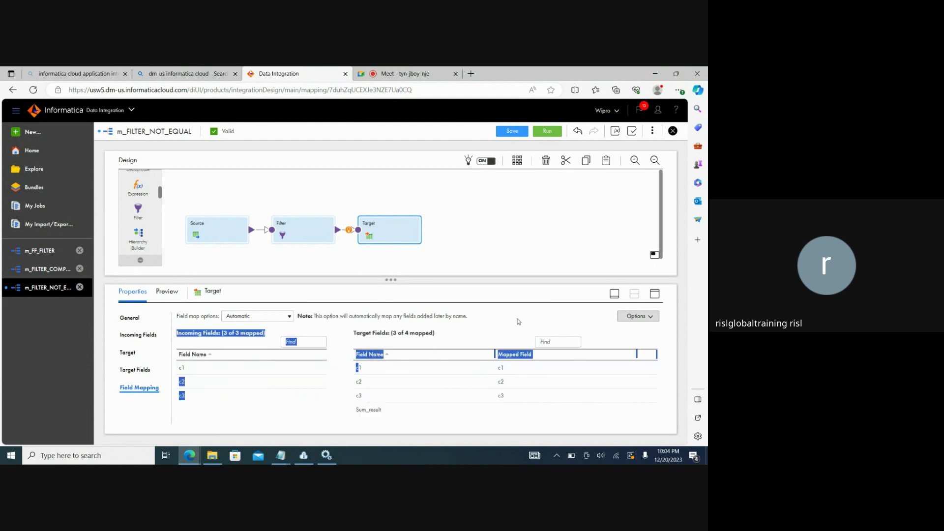
pyautogui.click(518, 322)
# Show only mapped fields in the Target's field mapping and check the action available for field c1.
pyautogui.click(653, 318)
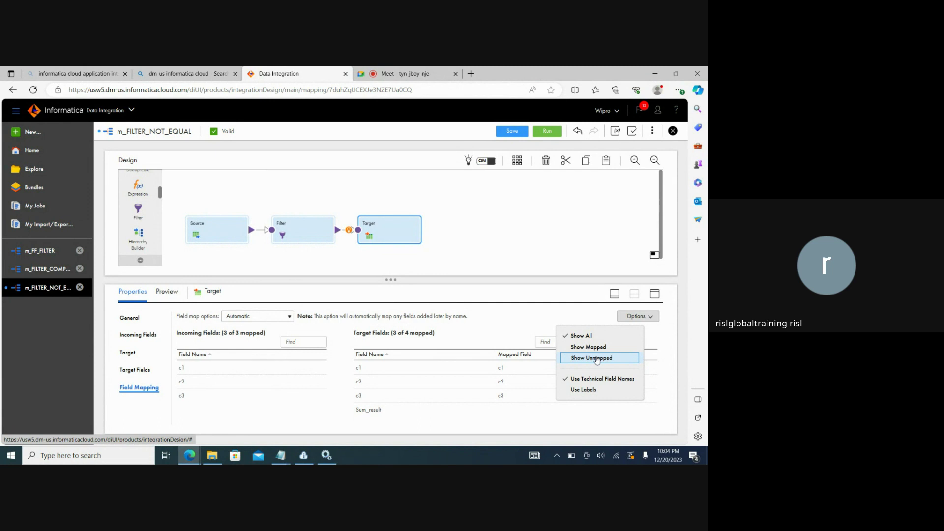
pyautogui.click(592, 347)
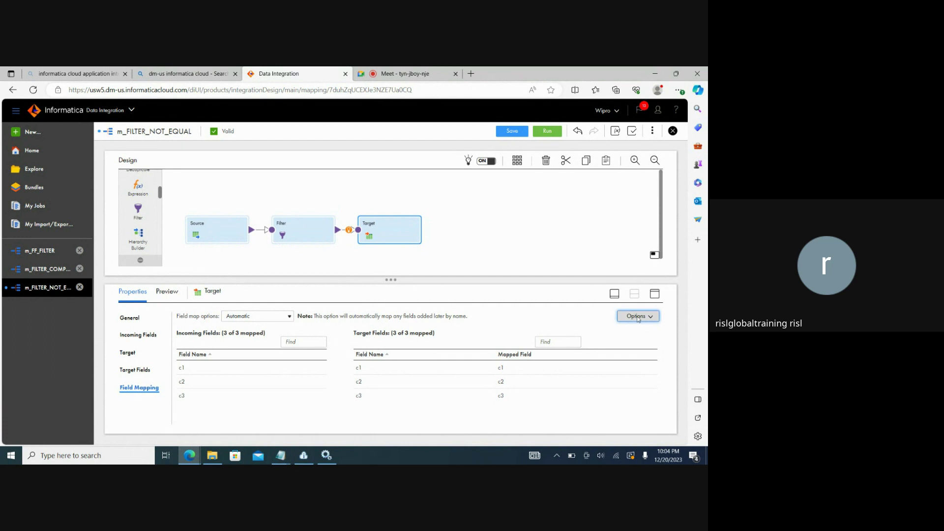
pyautogui.moveTo(518, 366)
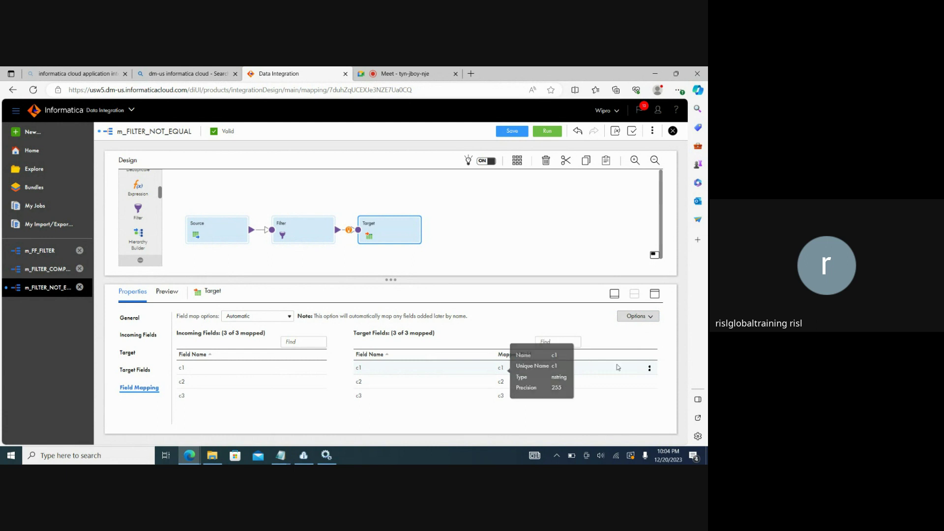
pyautogui.click(647, 369)
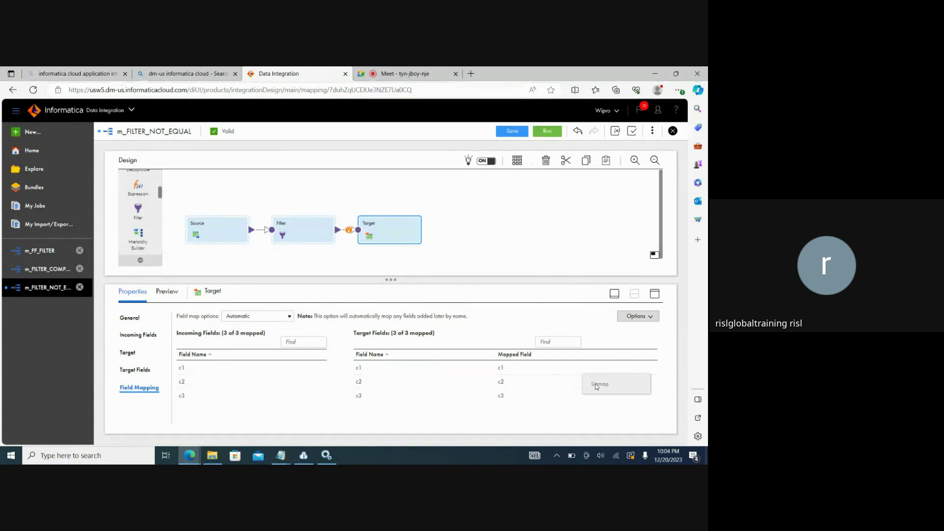
pyautogui.click(570, 374)
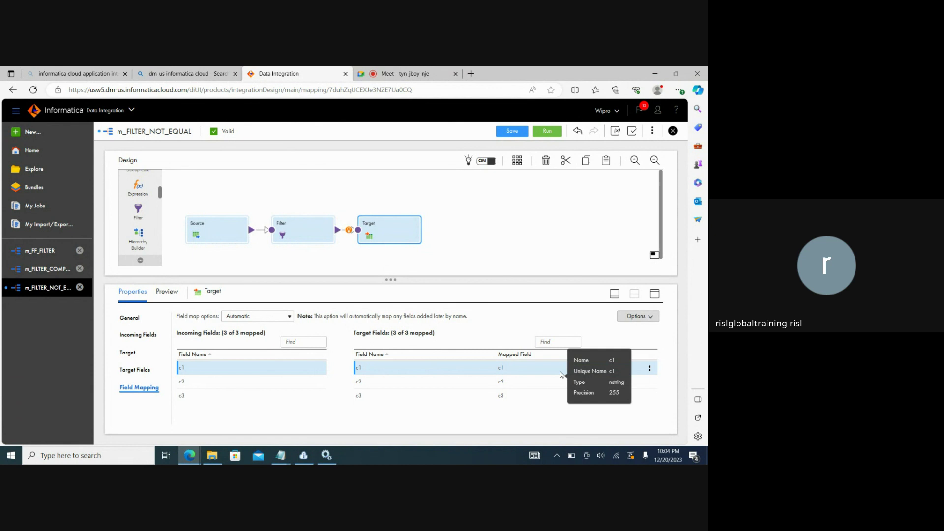
# Unmap the target fields c2 and c3, leaving c1 mapped.
pyautogui.click(532, 383)
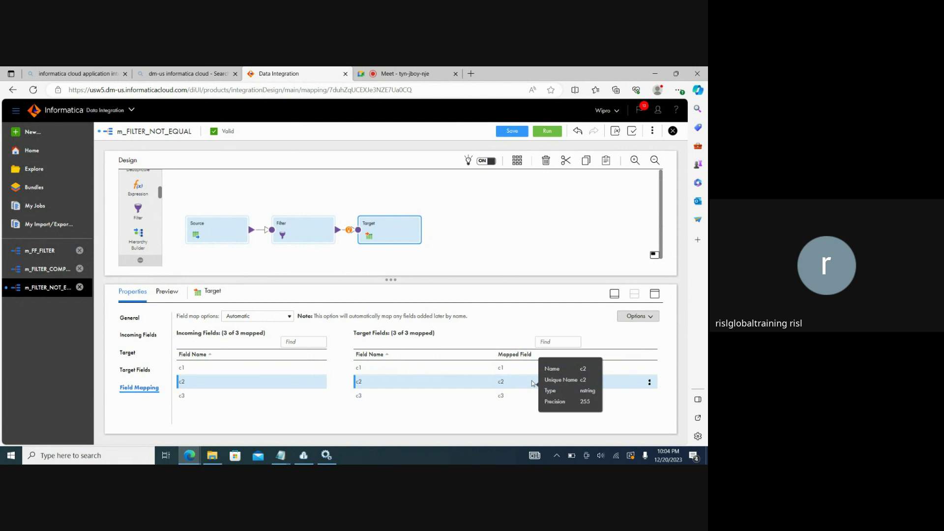
pyautogui.click(650, 382)
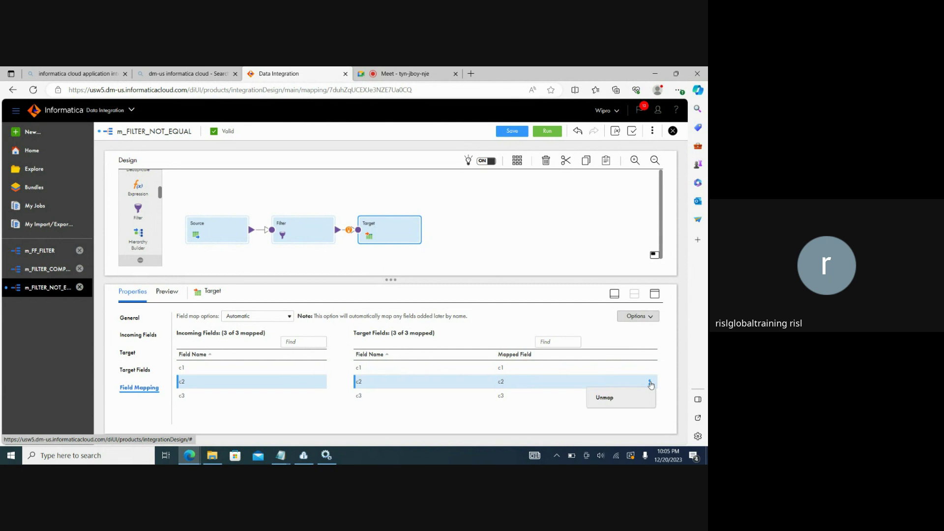
pyautogui.click(616, 401)
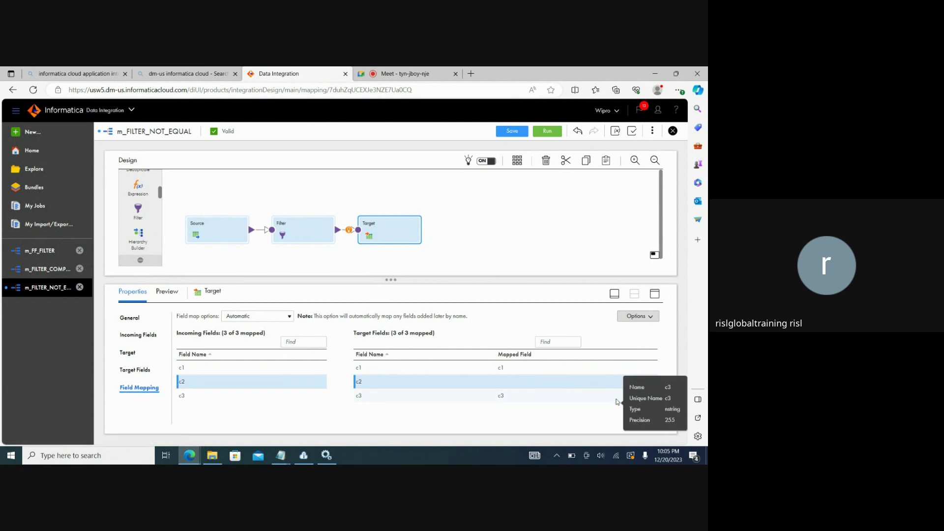
pyautogui.click(589, 401)
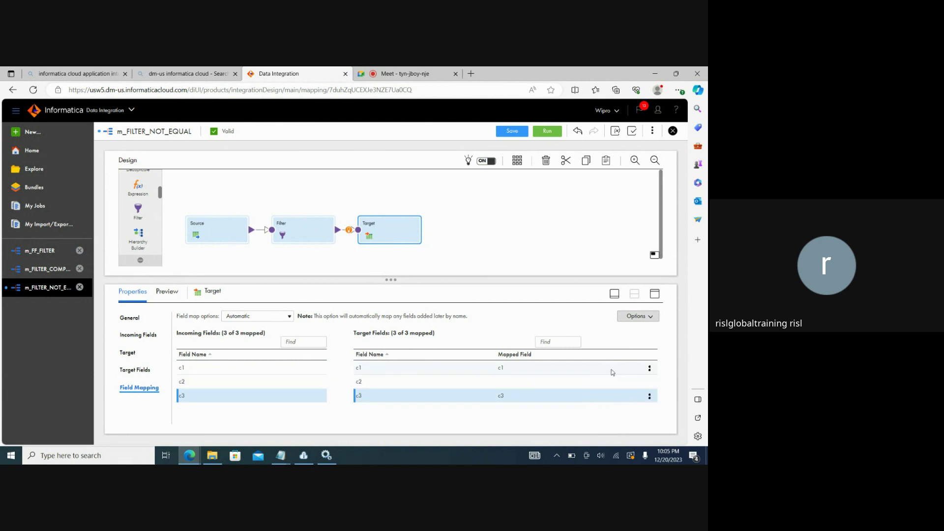
pyautogui.click(649, 396)
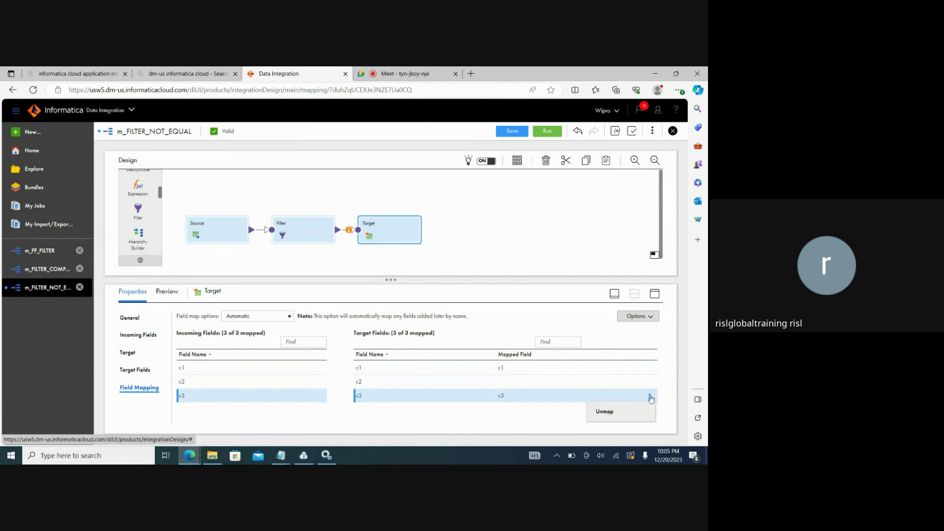
pyautogui.click(612, 418)
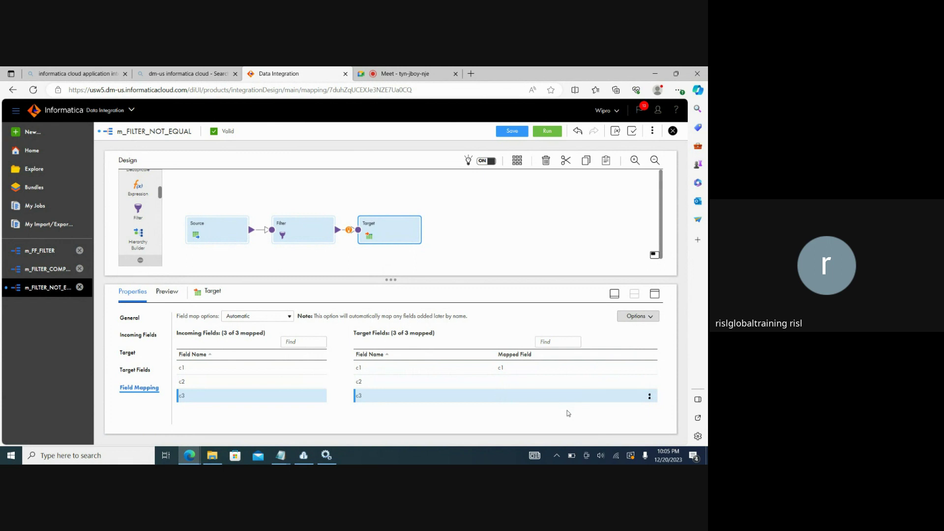
# Save and run the m_FILTER_NOT_EQUAL mapping, refreshing the job list until its run finishes.
pyautogui.click(516, 131)
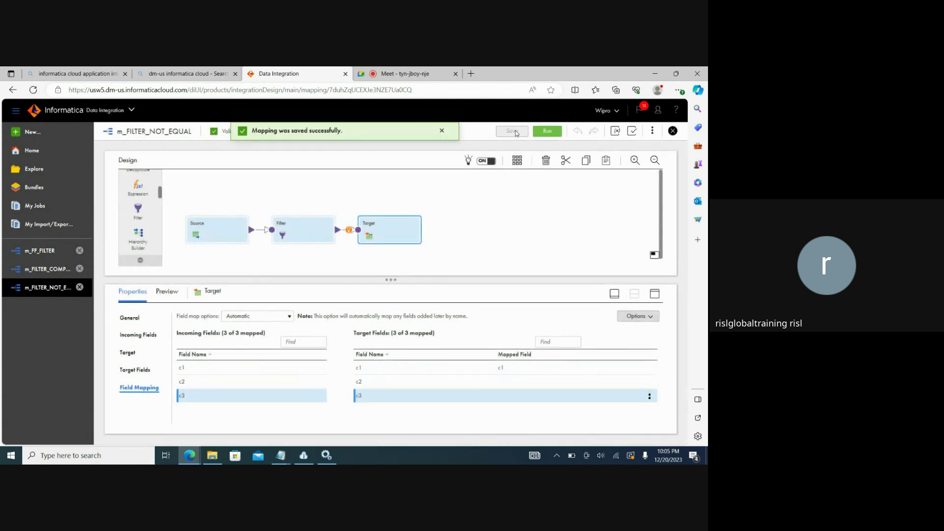
pyautogui.click(558, 134)
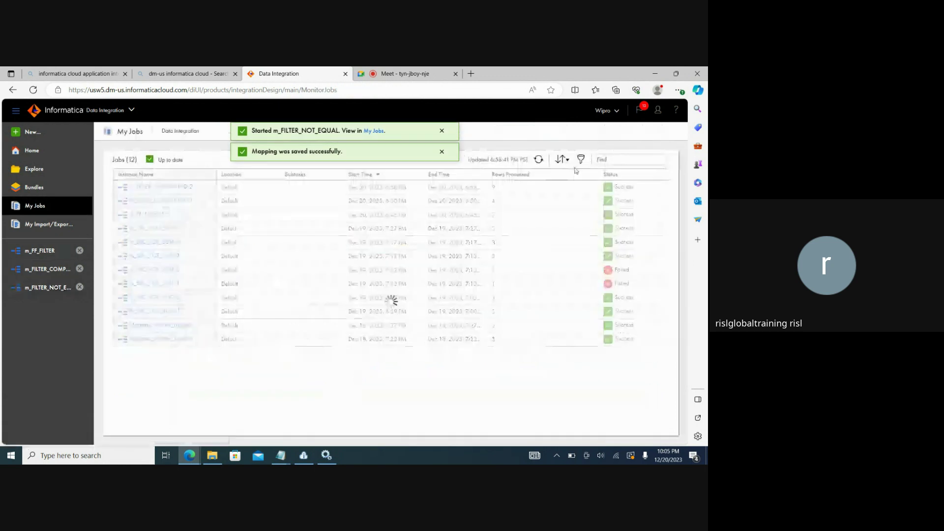
pyautogui.click(538, 161)
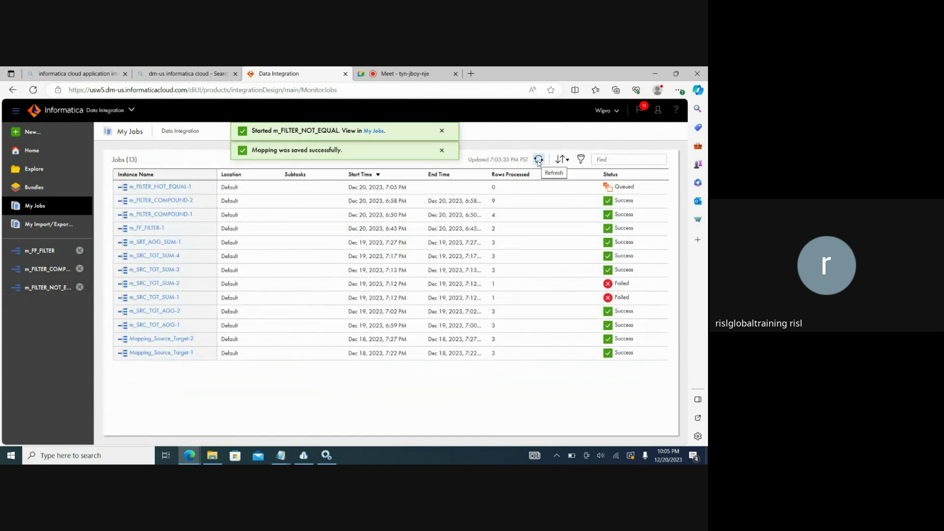
pyautogui.click(538, 159)
pyautogui.click(538, 160)
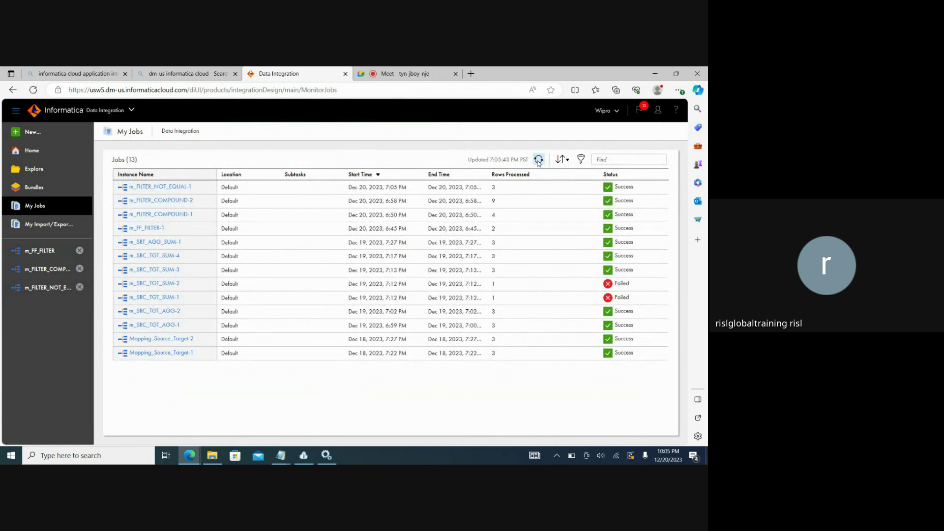
# Switch to the Target folder in File Explorer, open FF_SRT_AGG_SUM in Notepad and examine its data rows.
pyautogui.click(218, 457)
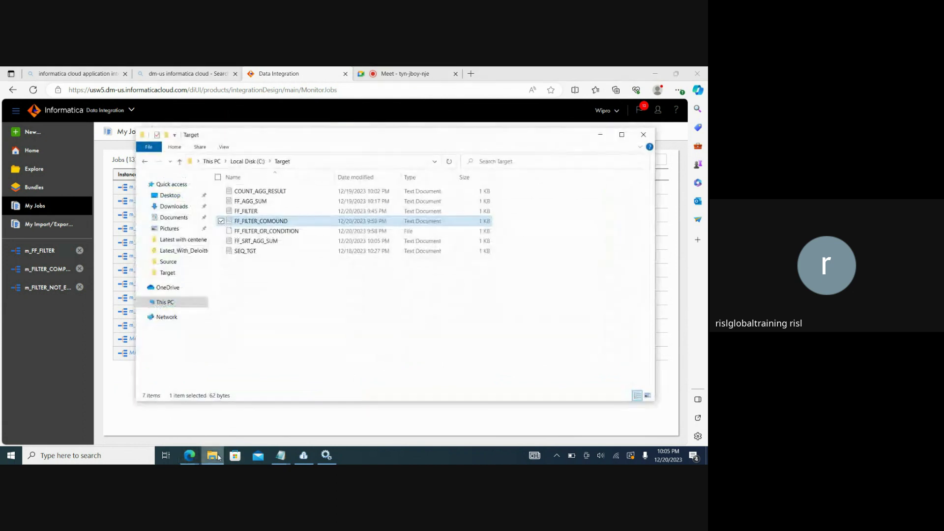
pyautogui.click(341, 312)
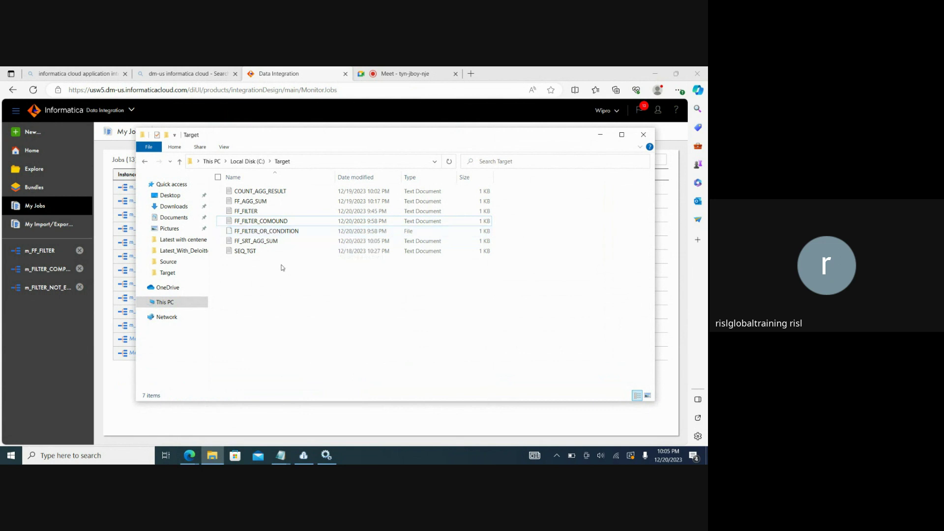
pyautogui.doubleClick(270, 241)
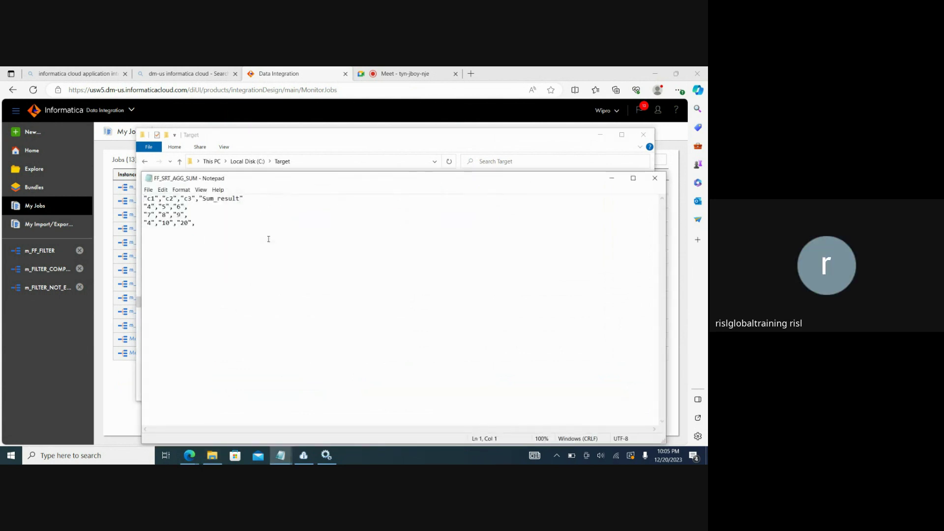
pyautogui.click(655, 178)
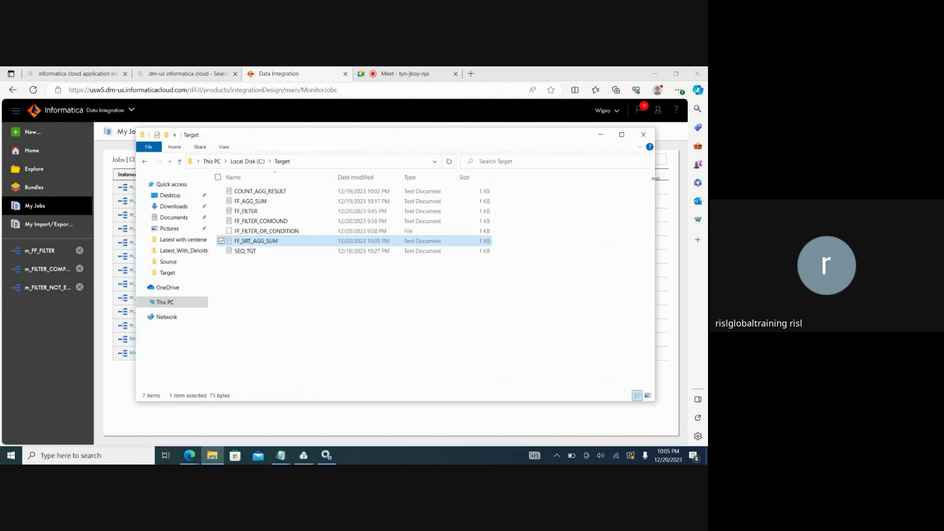
pyautogui.doubleClick(258, 241)
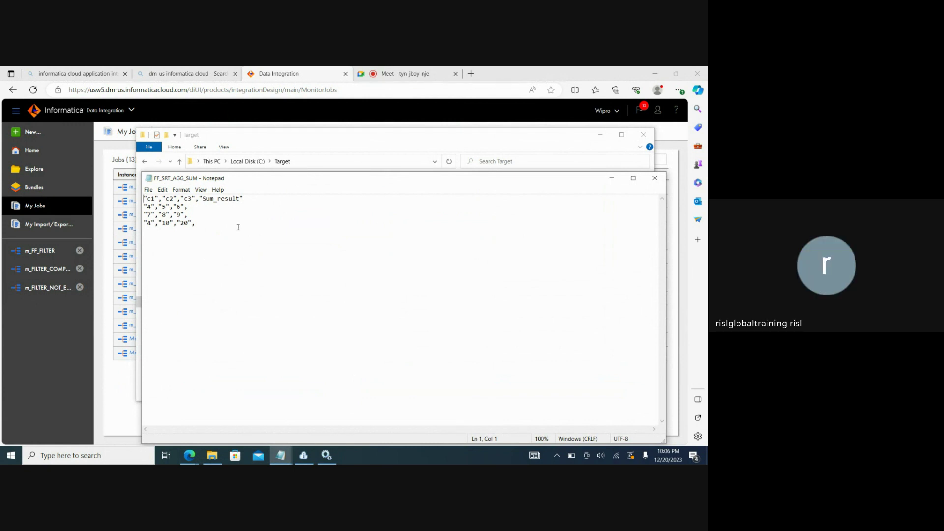
pyautogui.click(210, 225)
pyautogui.moveTo(210, 225); pyautogui.dragTo(145, 207)
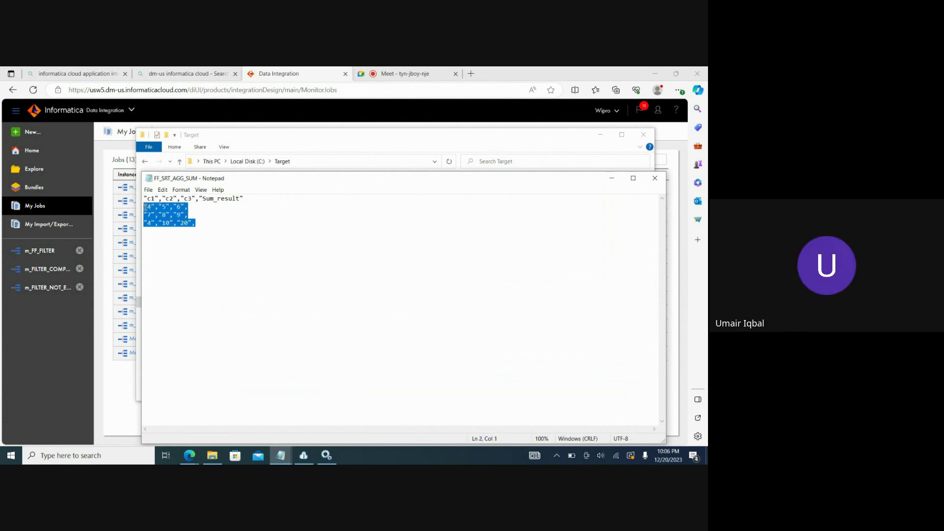
# Examine the three data rows below the header in FF_SRT_AGG_SUM, and close the file.
pyautogui.click(203, 224)
pyautogui.moveTo(203, 224); pyautogui.dragTo(145, 207)
pyautogui.click(199, 228)
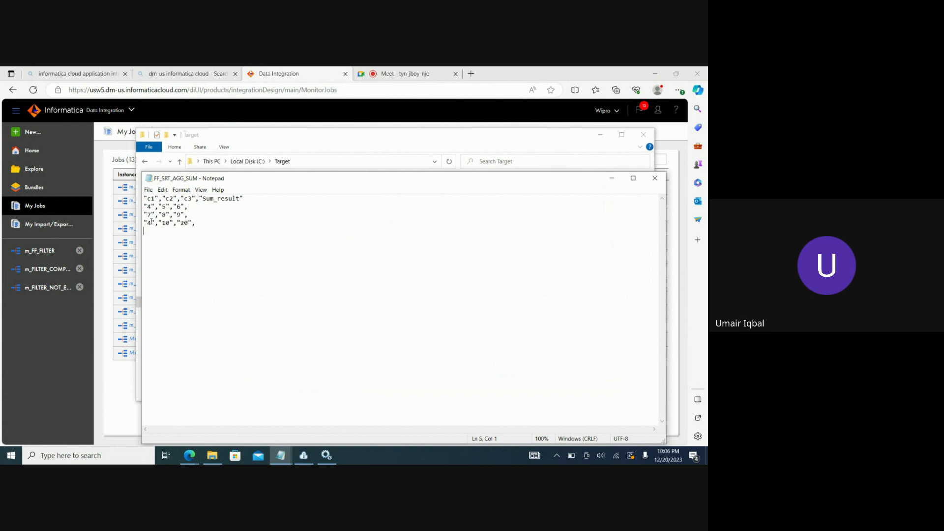
pyautogui.moveTo(206, 227); pyautogui.dragTo(148, 207)
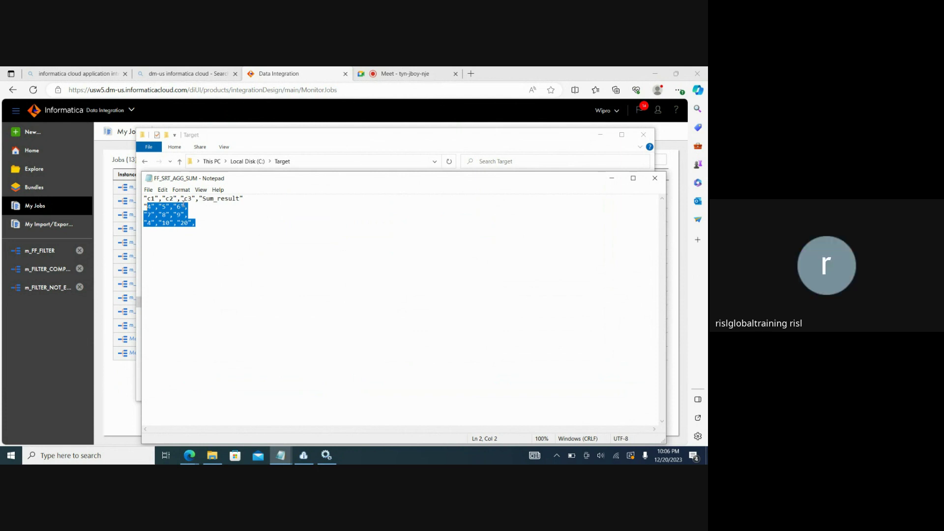
pyautogui.click(654, 178)
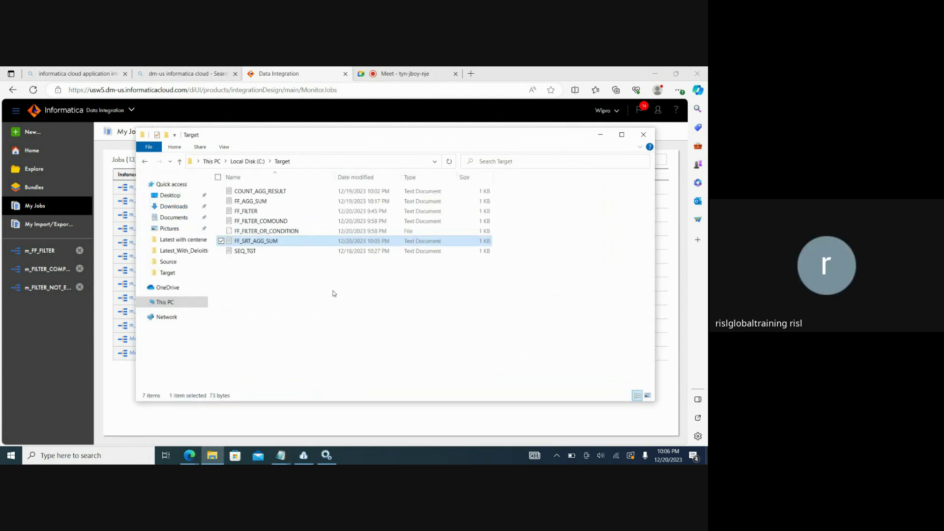
# Refresh the Target folder and reopen FF_SRT_AGG_SUM to recheck which columns its data rows fill.
pyautogui.rightClick(310, 292)
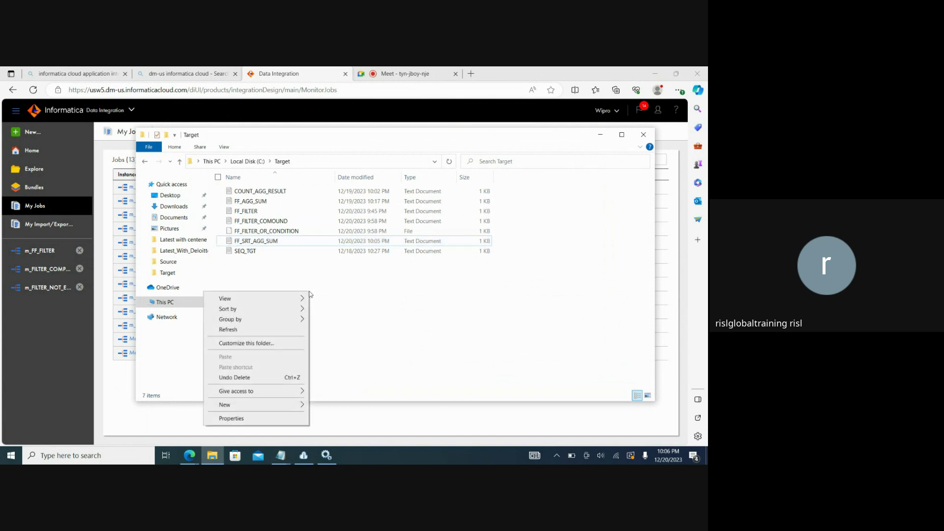
pyautogui.click(249, 330)
pyautogui.click(359, 242)
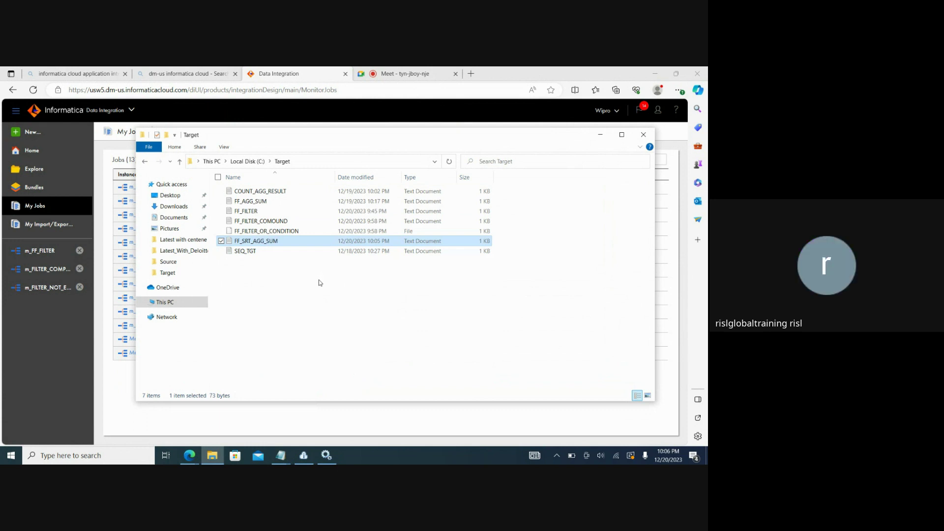
pyautogui.doubleClick(268, 240)
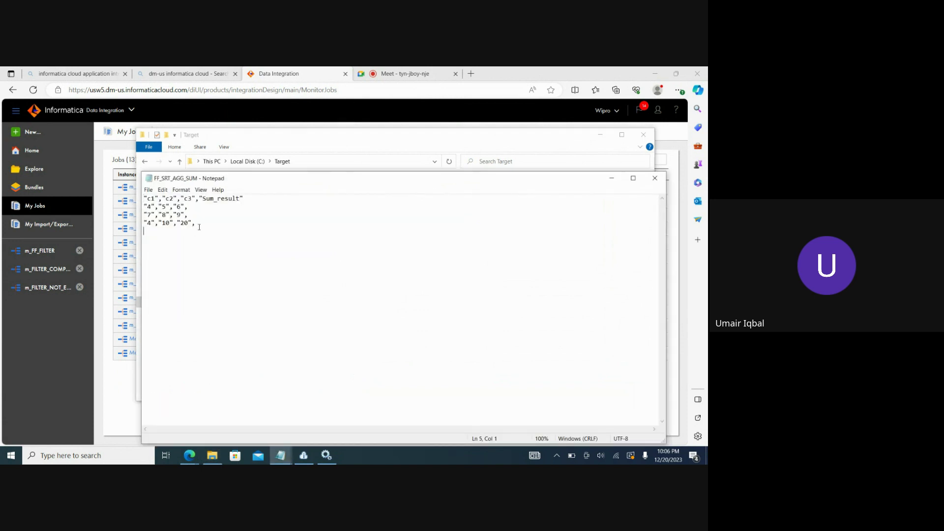
pyautogui.hotkey('shift', 'Up')
pyautogui.hotkey('shift', 'Up')
pyautogui.hotkey('shift', 'Up')
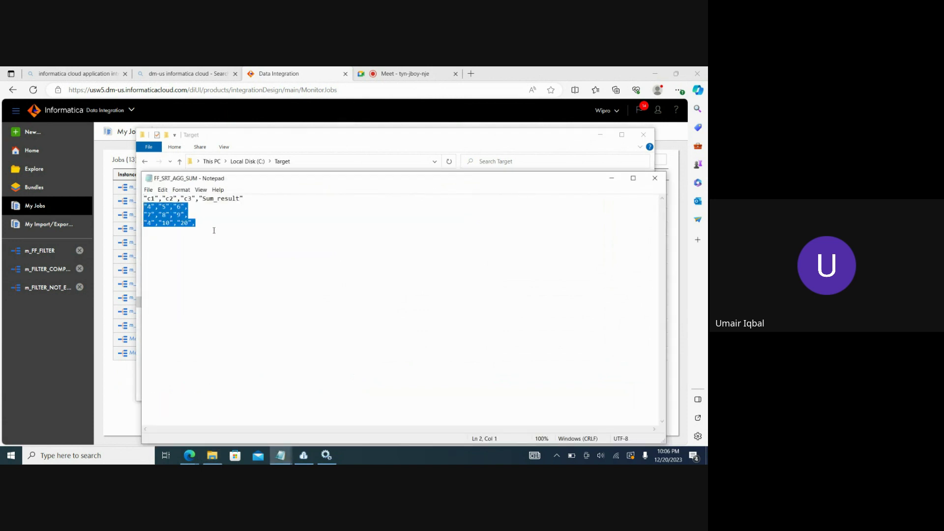
pyautogui.click(203, 225)
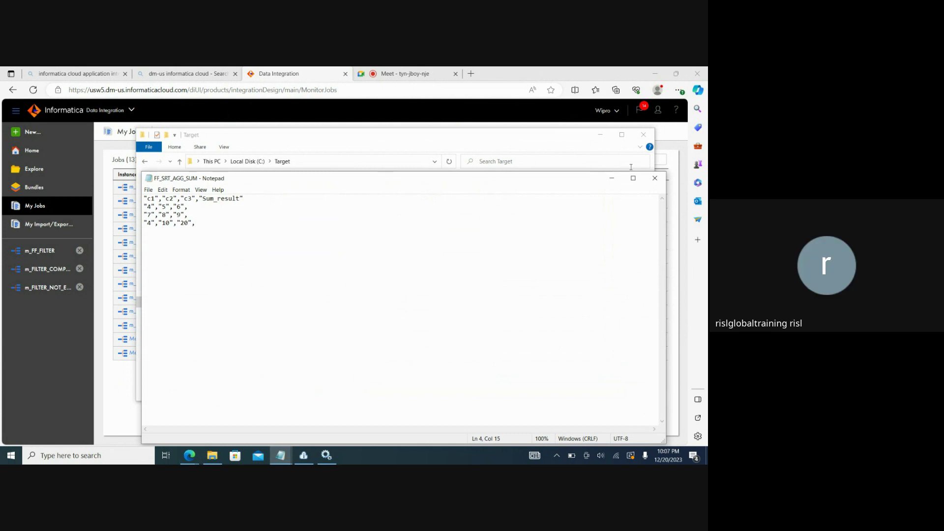
pyautogui.click(655, 180)
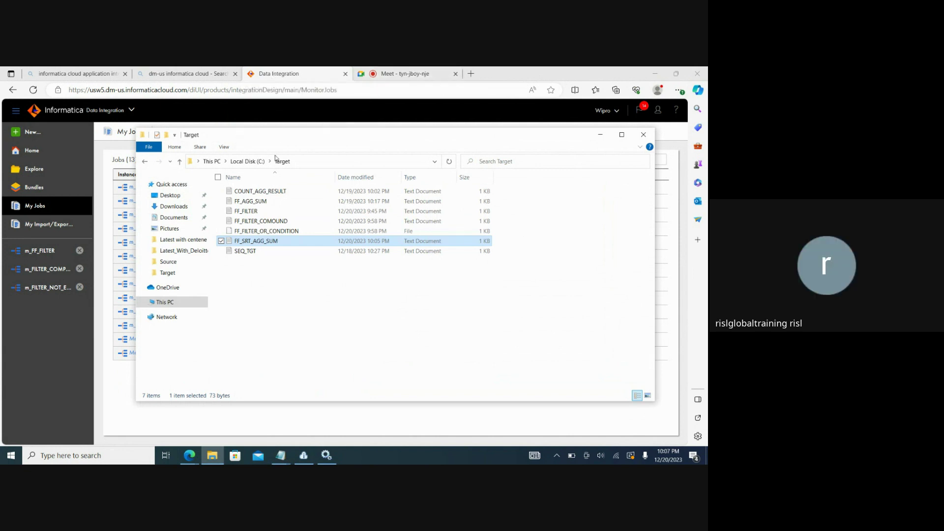
pyautogui.doubleClick(257, 242)
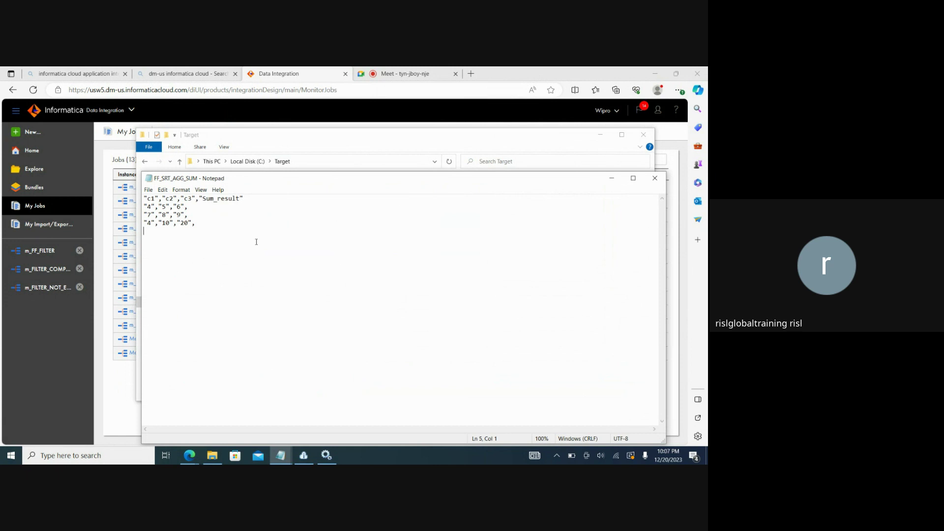
# Return to the m_FILTER_NOT_EQUAL mapping and set the Target's field map option to Manual.
pyautogui.click(45, 288)
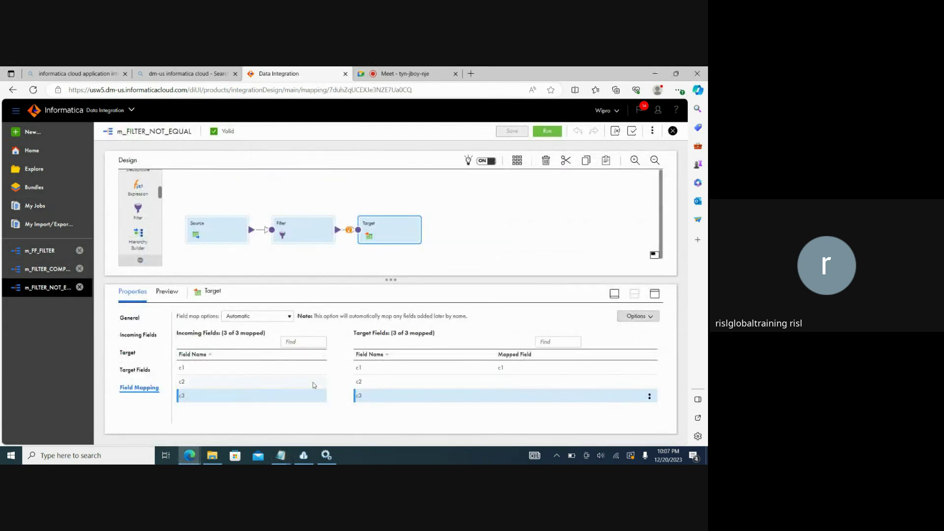
pyautogui.moveTo(248, 385)
pyautogui.click(647, 316)
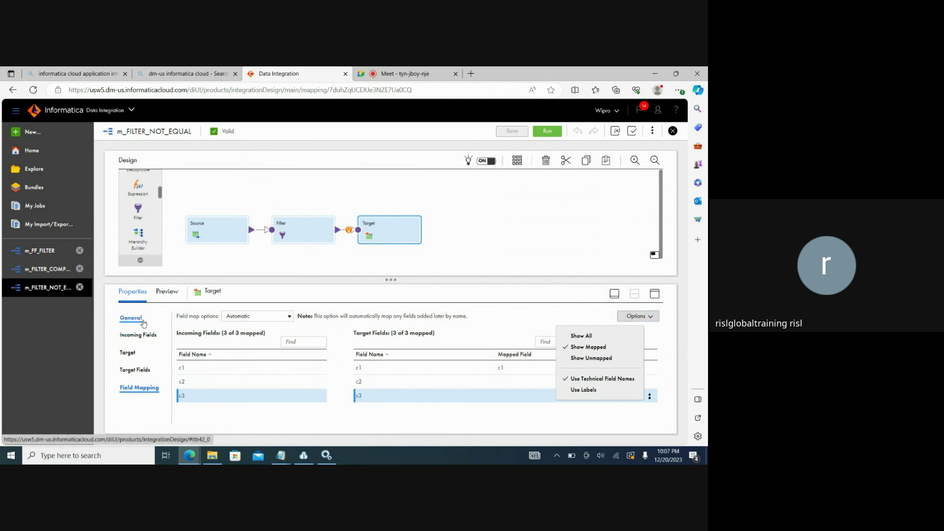
pyautogui.doubleClick(276, 321)
pyautogui.click(265, 319)
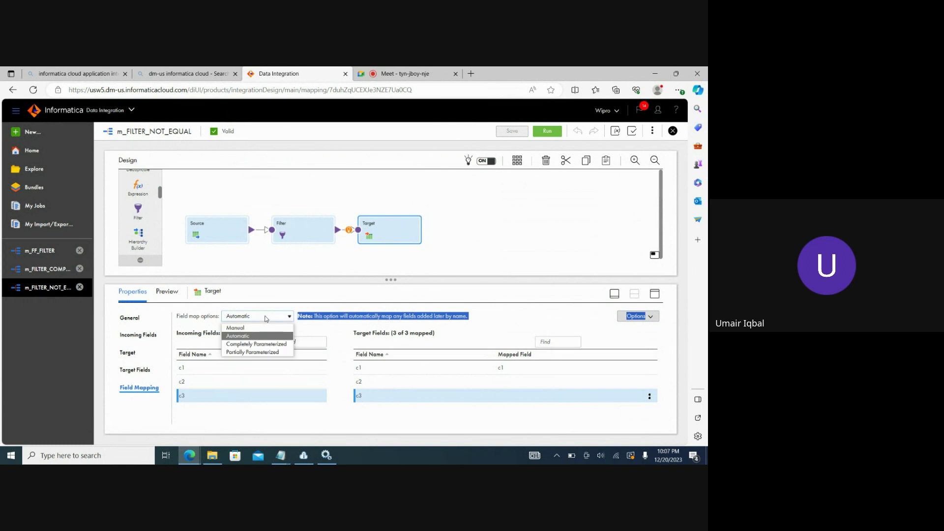
pyautogui.click(242, 332)
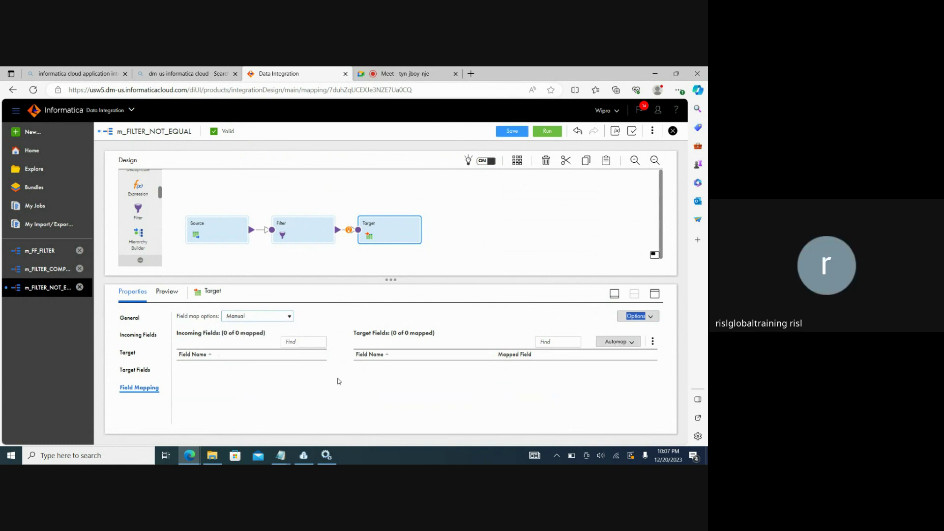
pyautogui.click(528, 309)
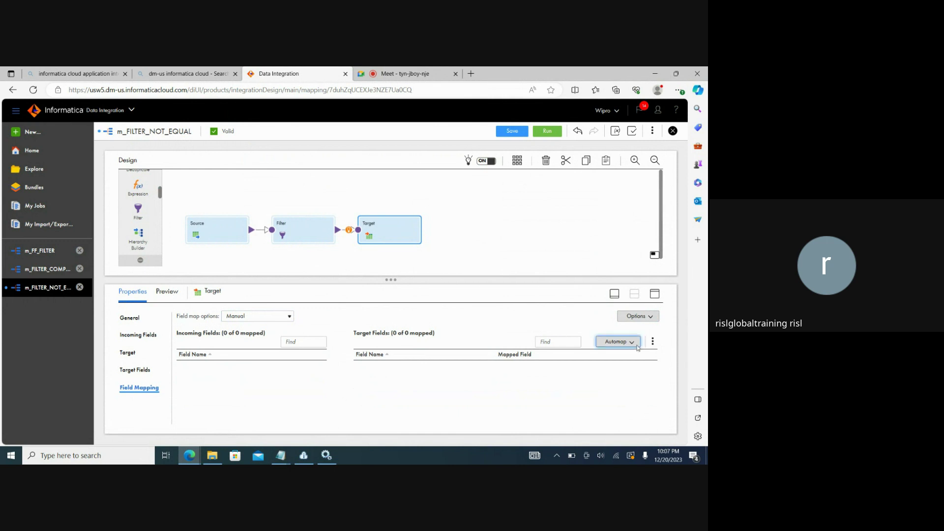
# Try to automap the Target's fields by exact field name.
pyautogui.click(631, 343)
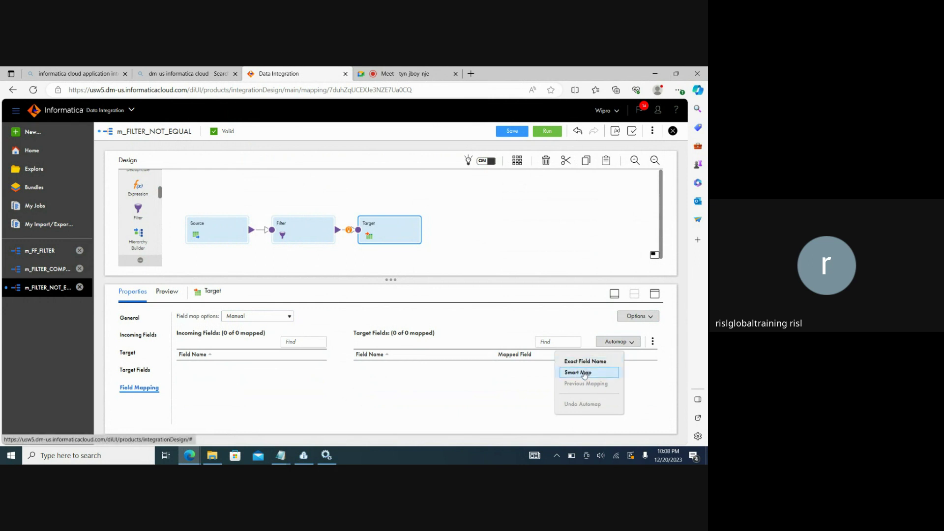
pyautogui.click(581, 362)
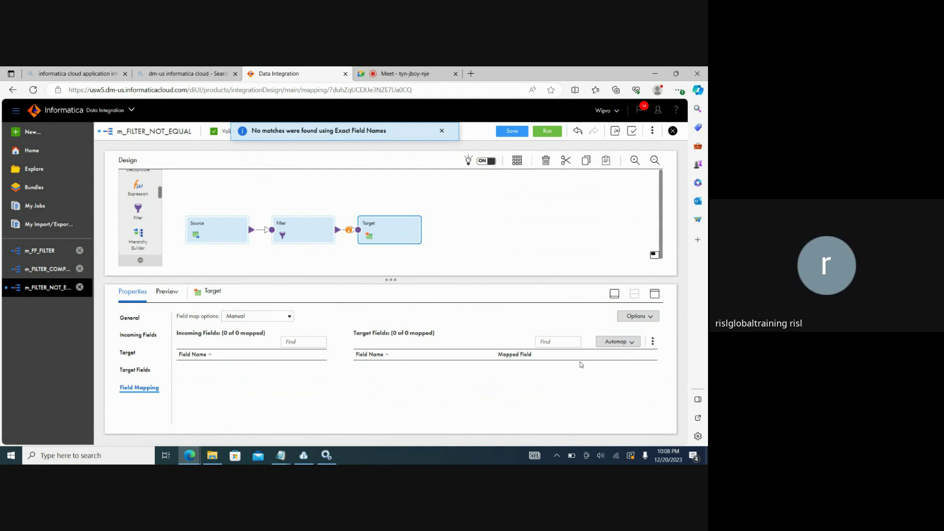
pyautogui.click(259, 318)
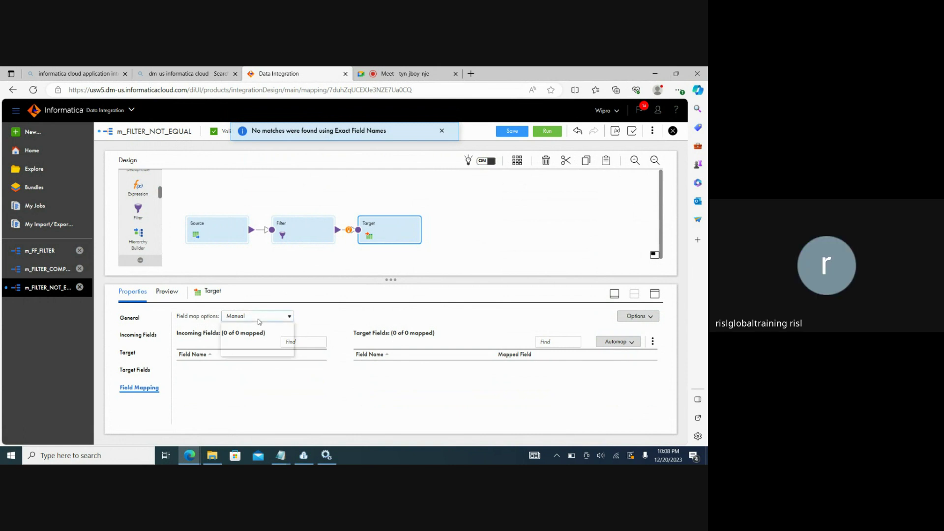
pyautogui.click(259, 320)
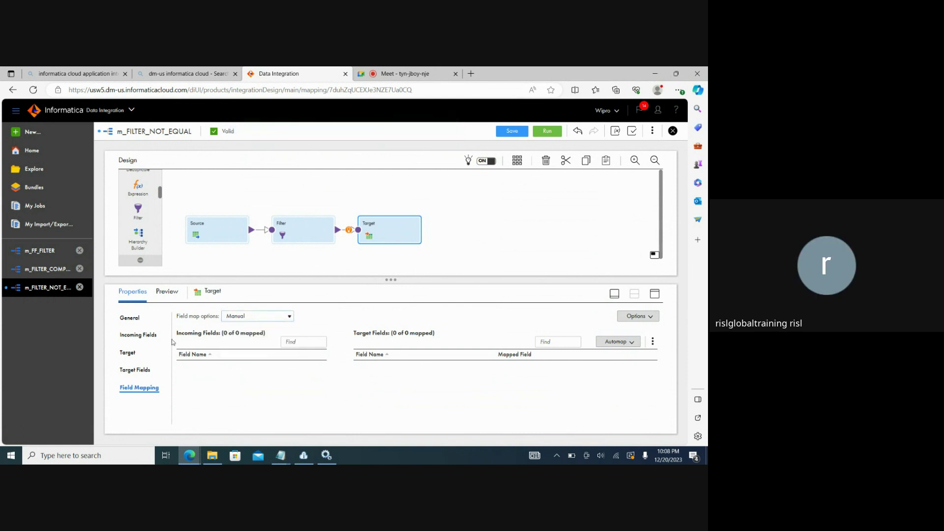
# Check the Target's connection details, its target fields and the incoming fields from SEQ_1.txt.
pyautogui.click(129, 355)
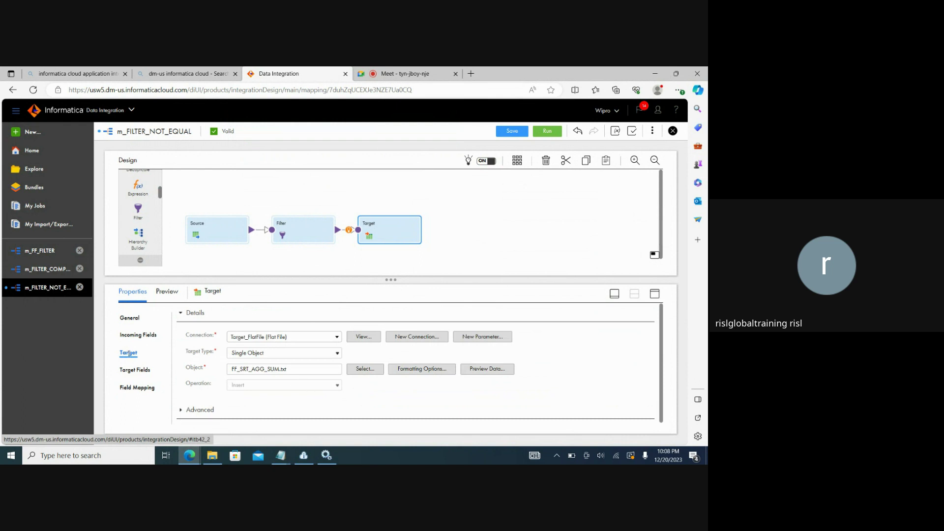
pyautogui.click(134, 371)
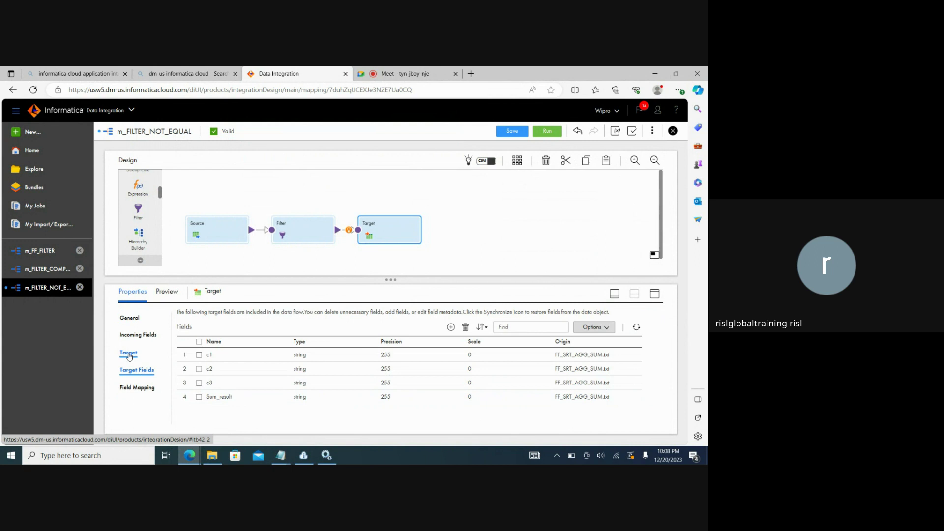
pyautogui.click(144, 335)
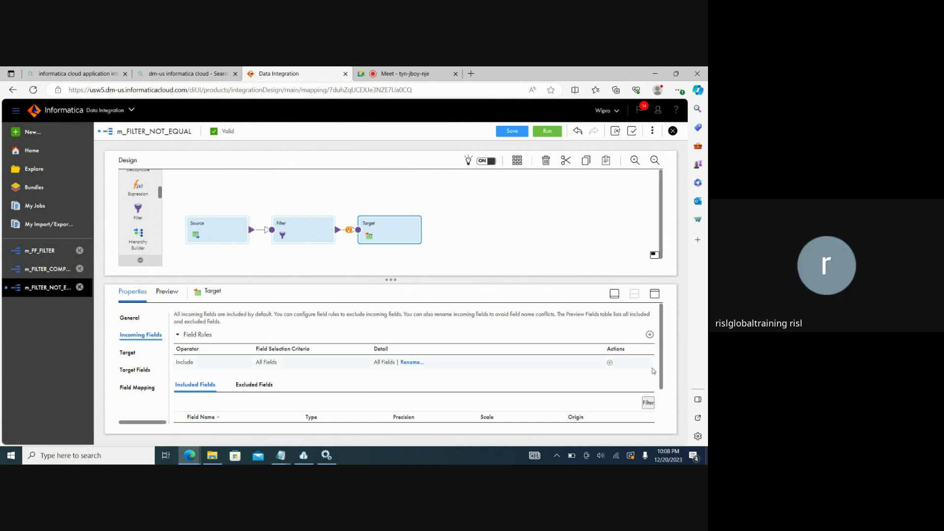
pyautogui.scroll(-1, 654, 359)
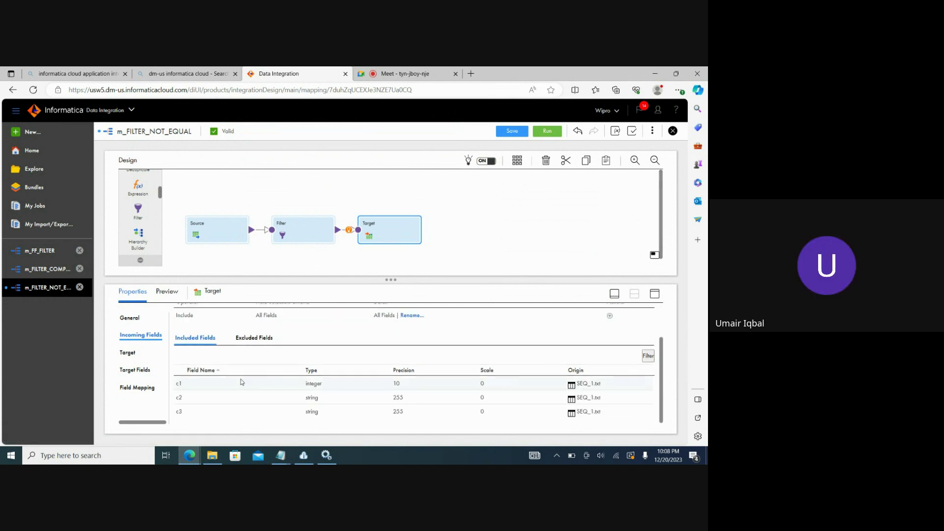
# Map only incoming field c1 to target field c1 in the Target's field mapping and save the mapping.
pyautogui.click(134, 390)
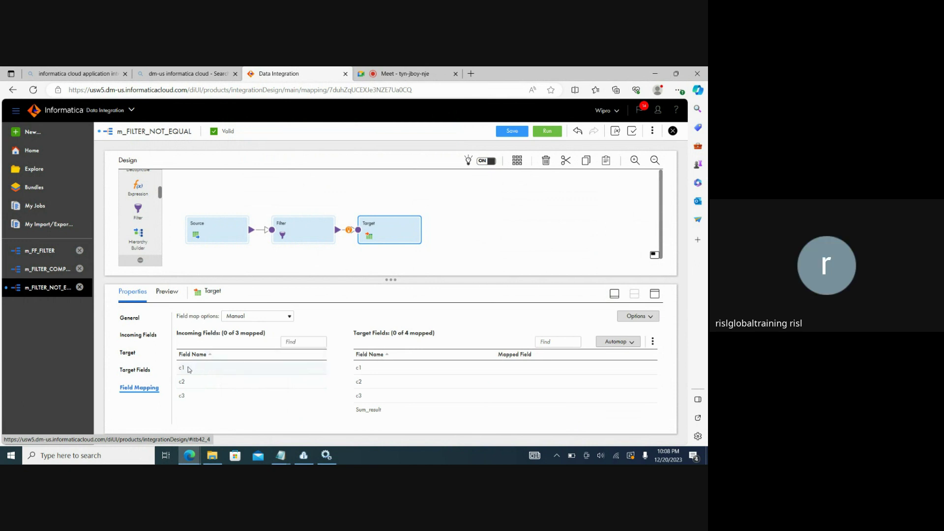
pyautogui.moveTo(189, 368); pyautogui.dragTo(385, 370)
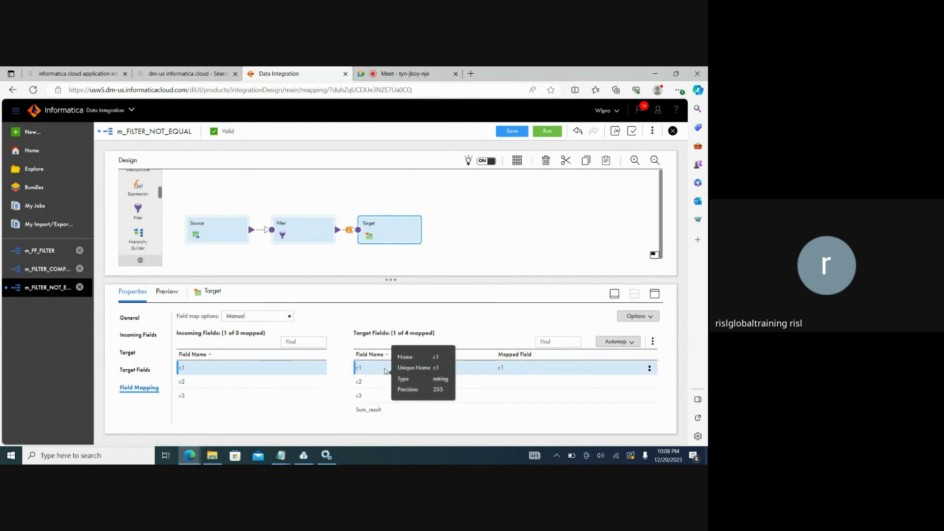
pyautogui.click(517, 132)
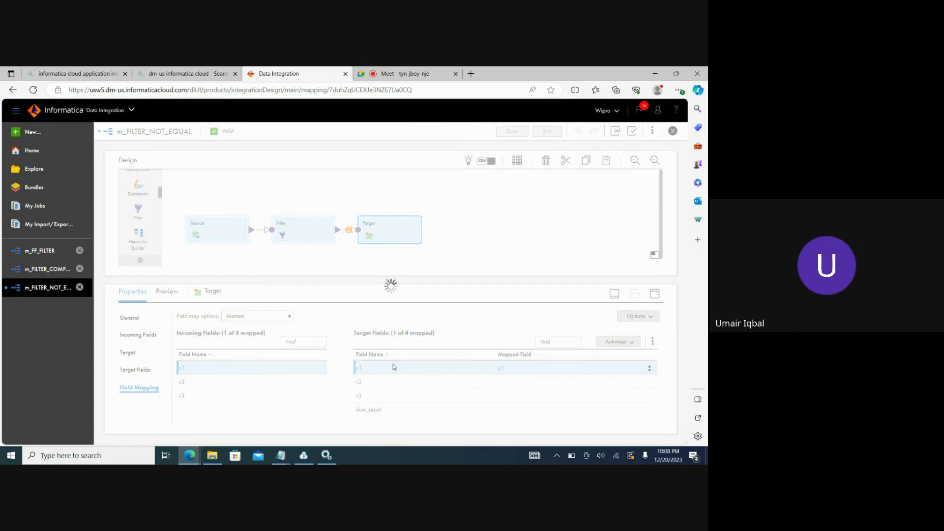
pyautogui.moveTo(393, 366)
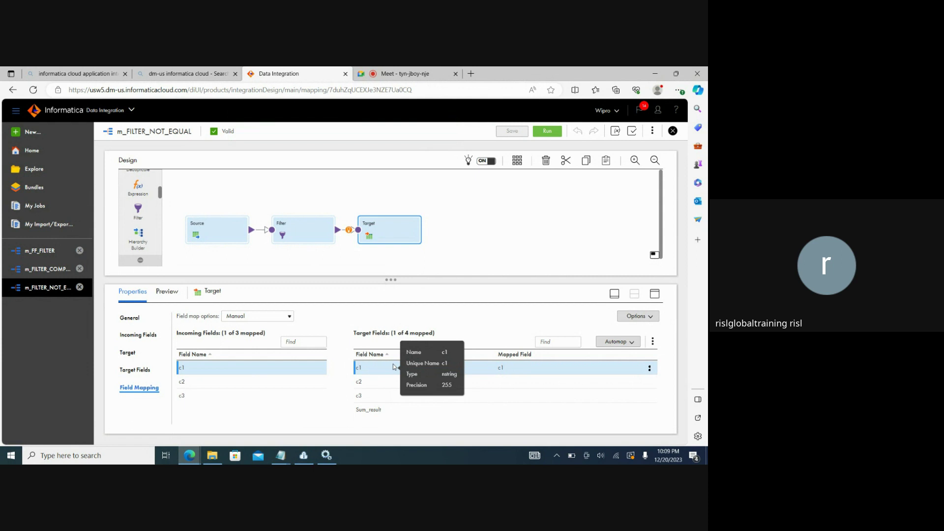
# Run the m_FILTER_NOT_EQUAL mapping and refresh the job list to follow its run.
pyautogui.click(548, 131)
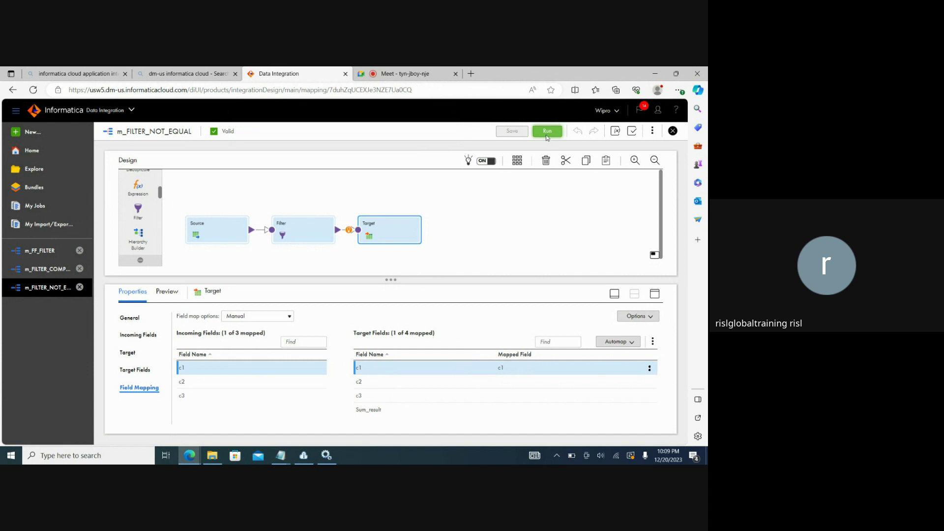
pyautogui.click(59, 210)
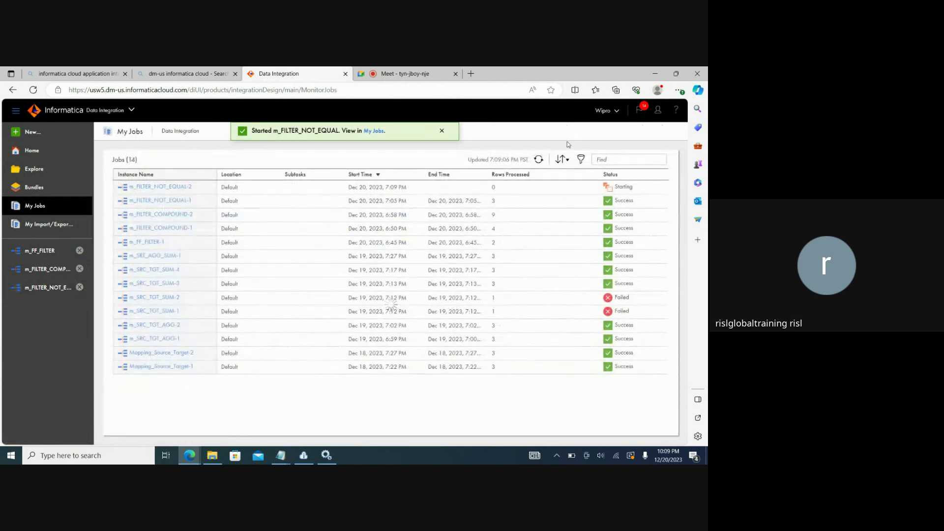
pyautogui.click(539, 160)
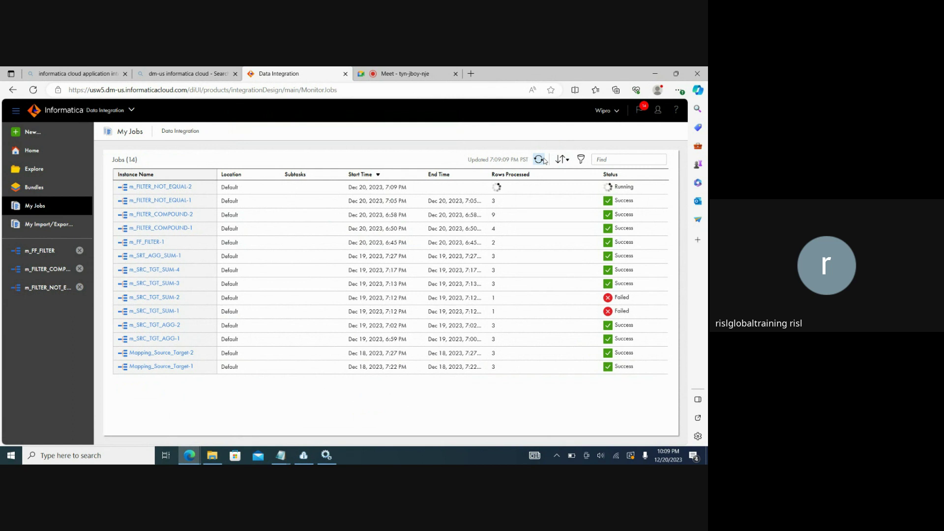
pyautogui.click(539, 159)
# Open FF_SRT_AGG_SUM from the Target folder, examine its data rows, close it and return to the job list.
pyautogui.click(212, 455)
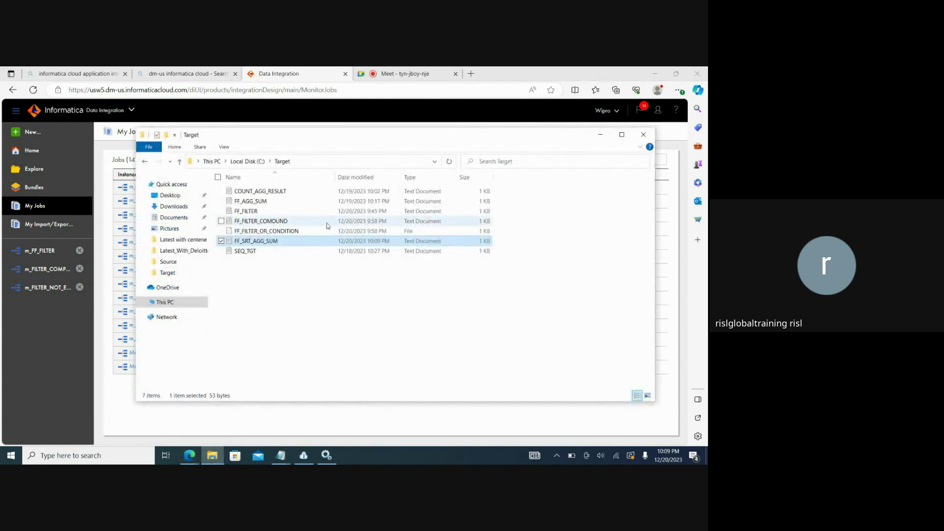
pyautogui.doubleClick(271, 241)
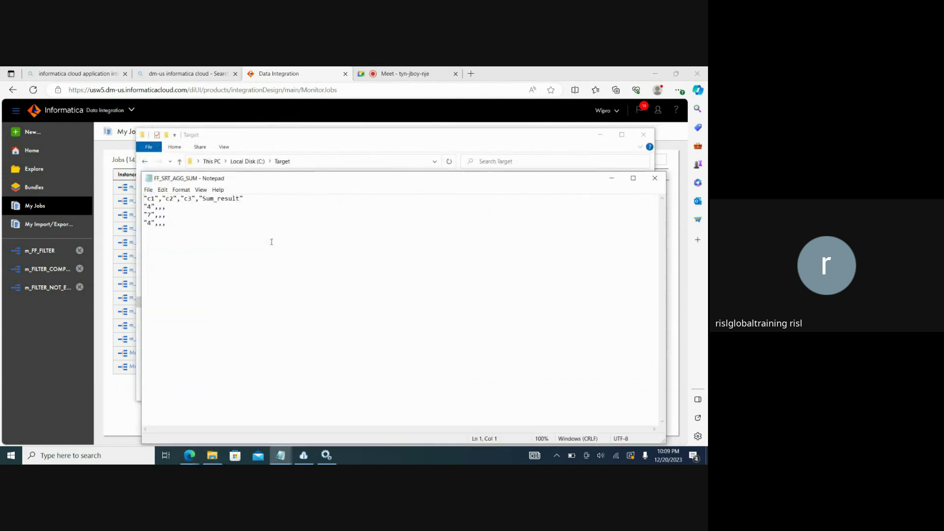
pyautogui.moveTo(167, 223); pyautogui.dragTo(143, 207)
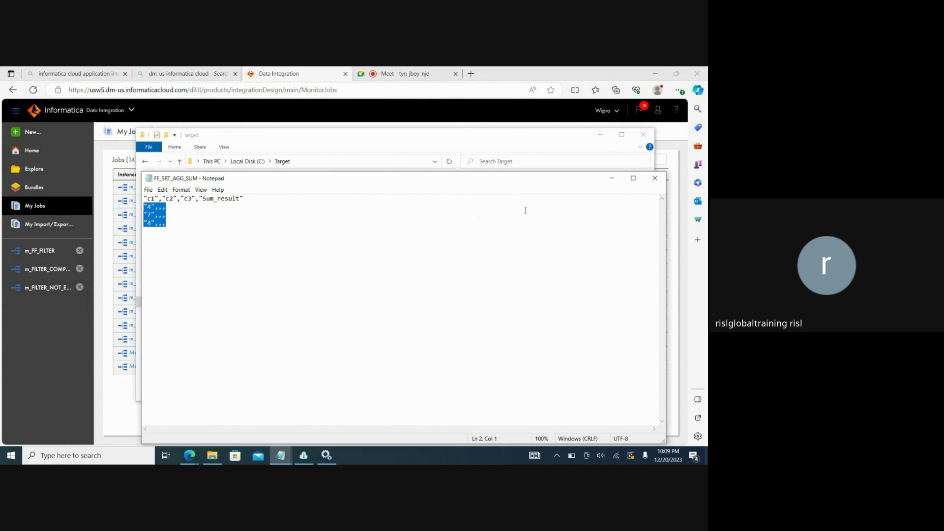
pyautogui.click(654, 178)
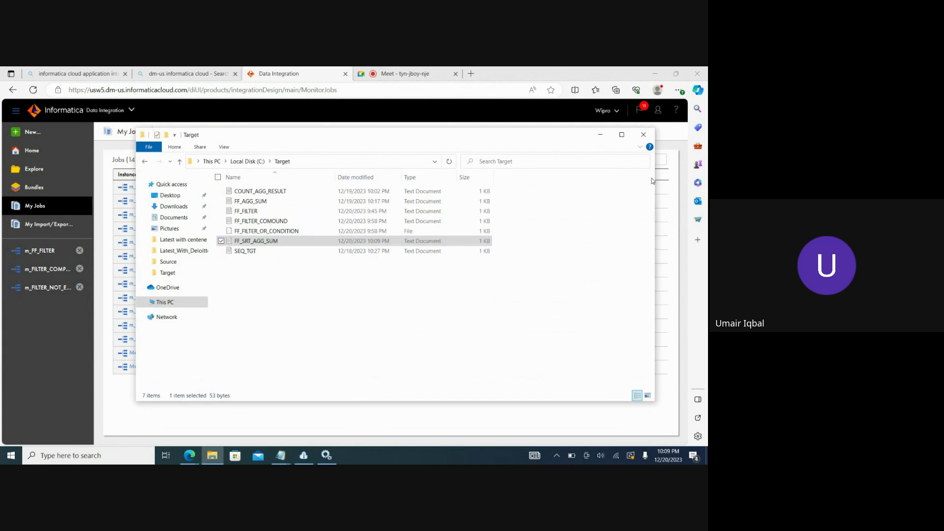
pyautogui.click(599, 135)
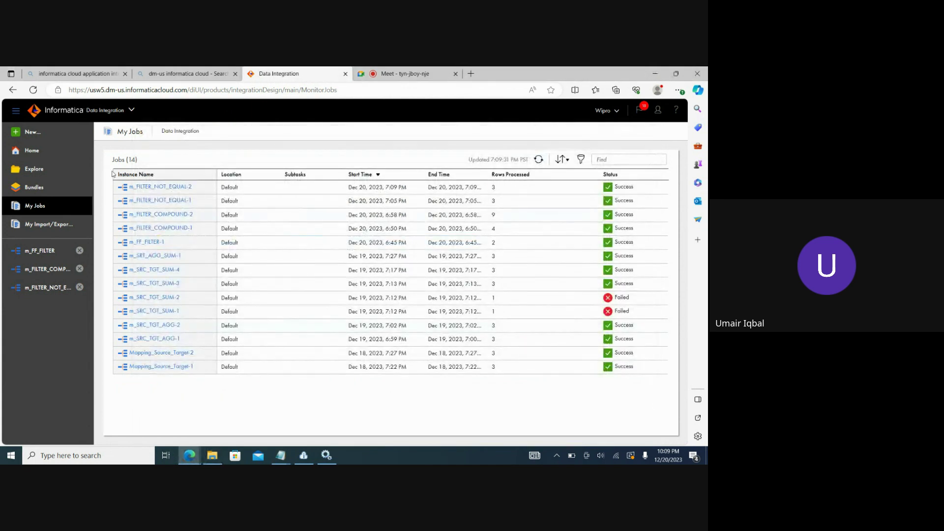
# Reopen the m_FILTER_NOT_EQUAL mapping and view the field map options available for the Target.
pyautogui.click(58, 287)
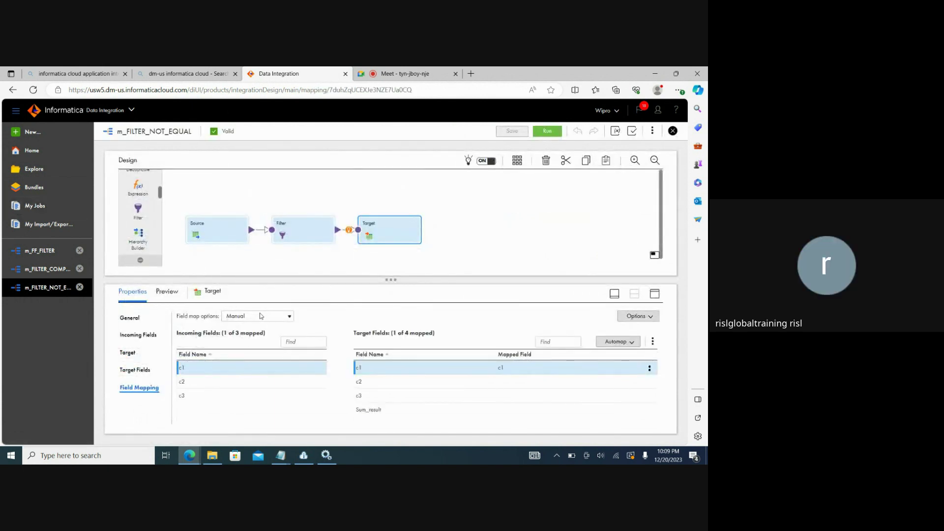
pyautogui.click(266, 320)
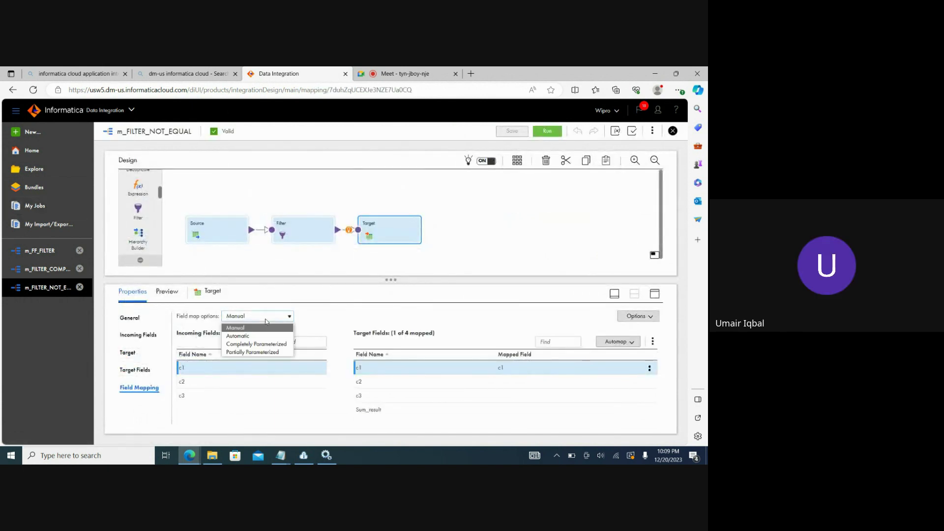
pyautogui.click(265, 321)
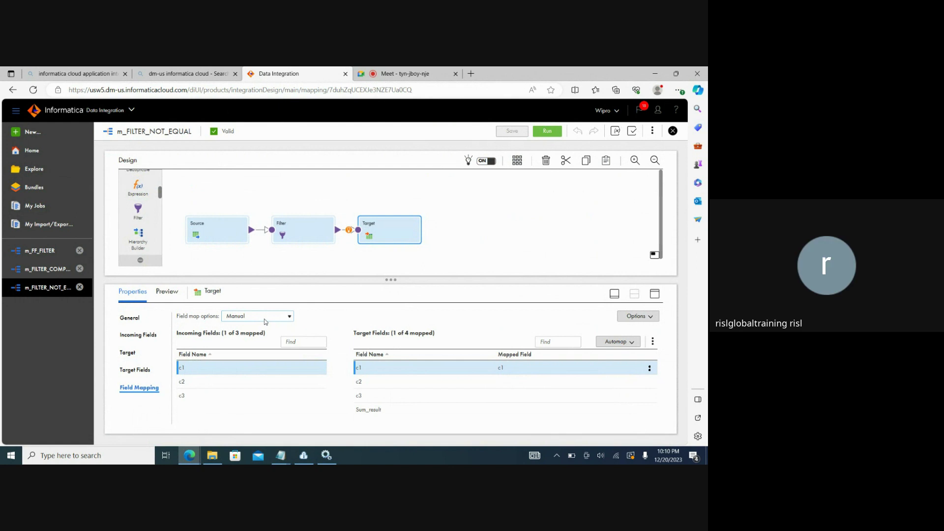
# Map incoming field c2 to target field c2, review the field pairs and save the mapping.
pyautogui.click(245, 384)
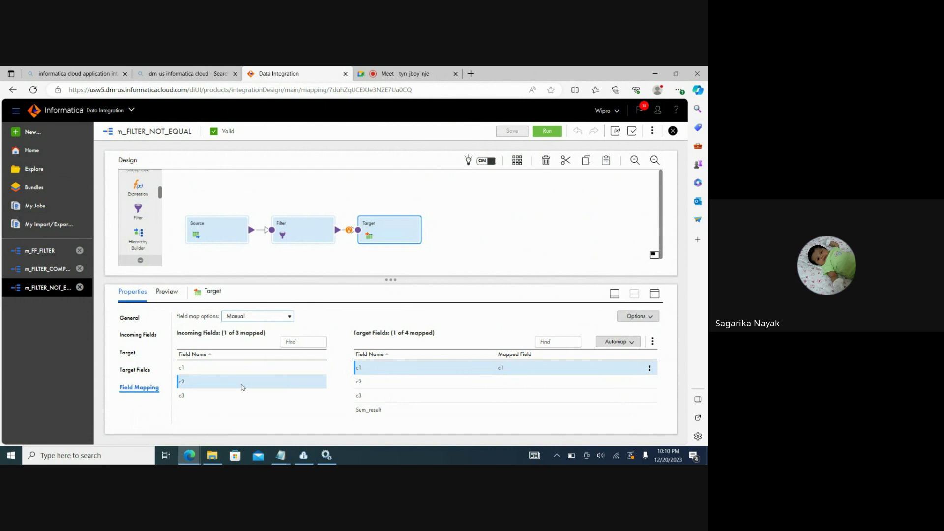
pyautogui.moveTo(241, 388); pyautogui.dragTo(345, 386)
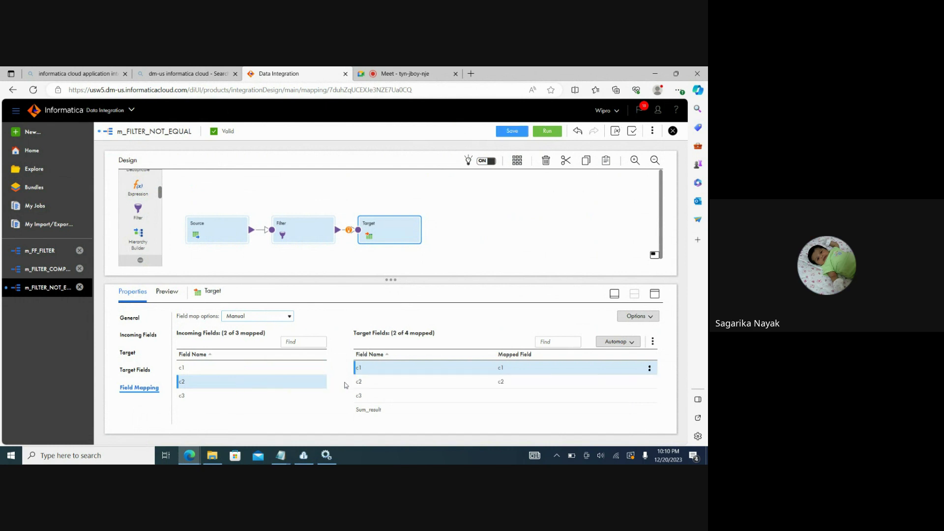
pyautogui.moveTo(279, 385); pyautogui.dragTo(375, 385)
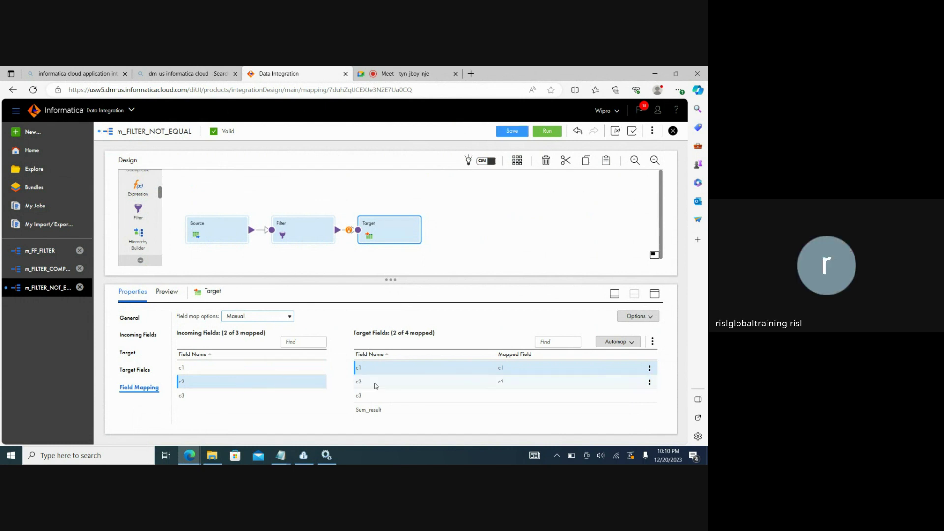
pyautogui.click(472, 399)
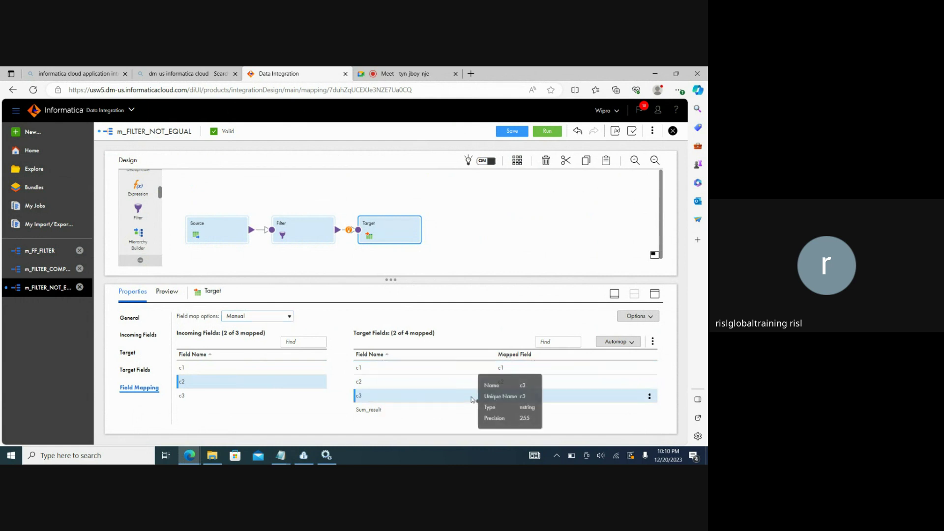
pyautogui.click(369, 383)
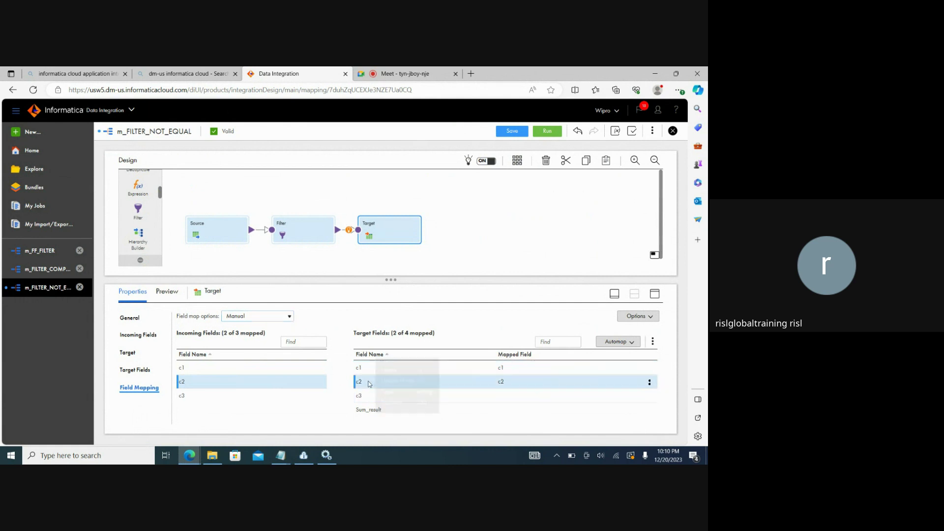
pyautogui.click(275, 394)
pyautogui.click(375, 398)
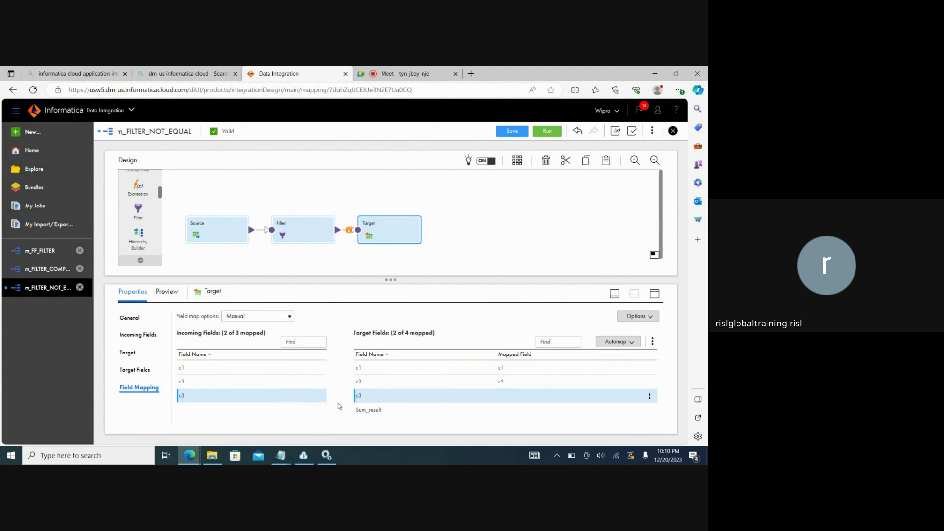
pyautogui.click(271, 372)
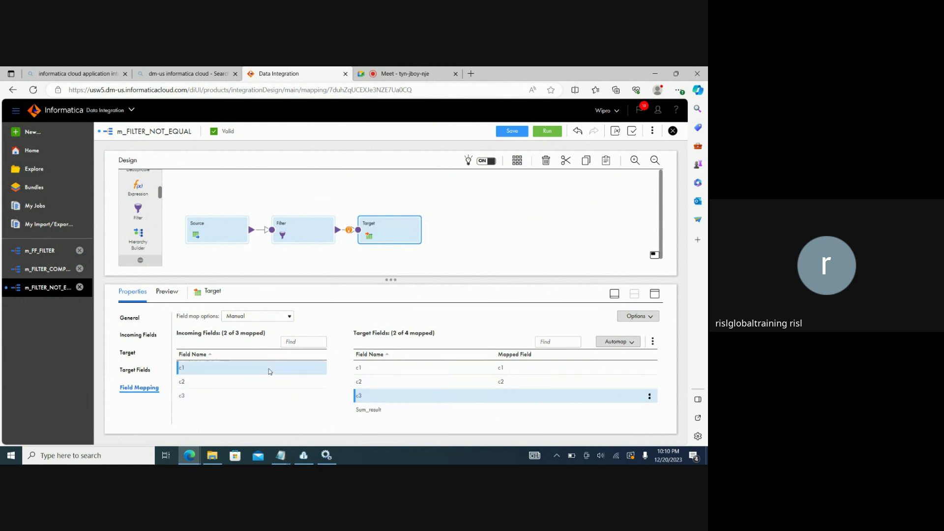
pyautogui.click(360, 368)
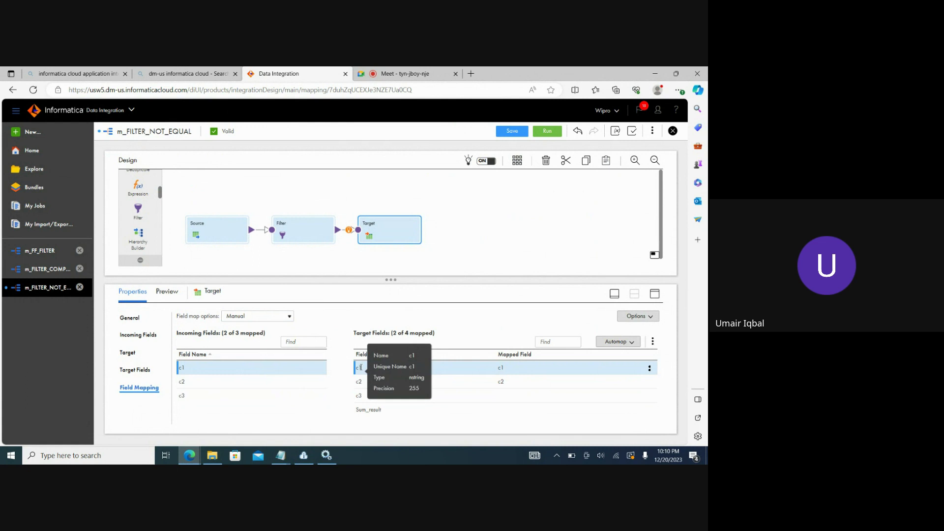
pyautogui.click(288, 385)
pyautogui.click(363, 383)
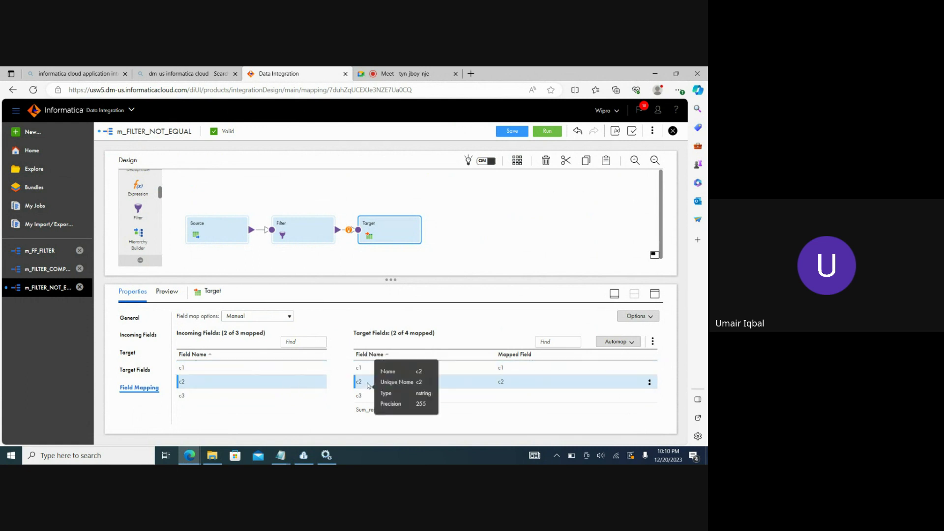
pyautogui.click(513, 133)
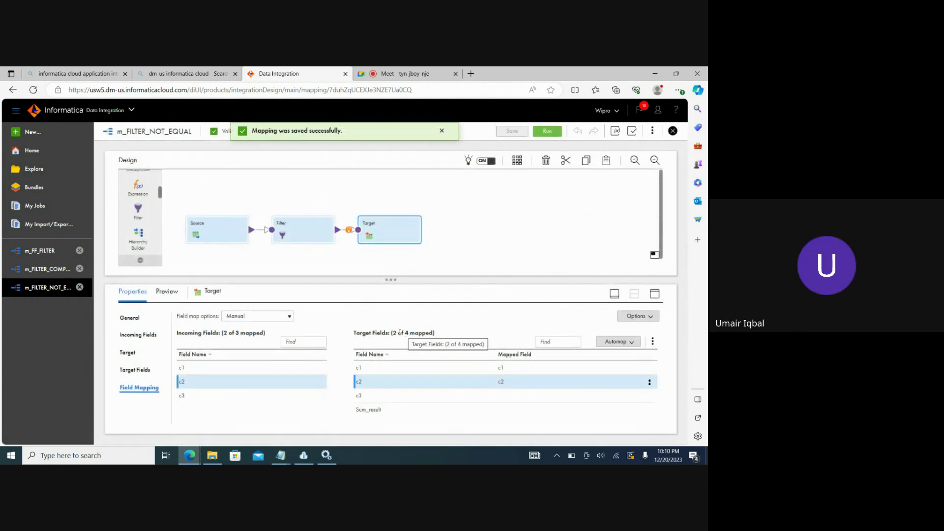
# Map incoming field c3 to target field c3 and review each mapped pair and the Sum_result target field.
pyautogui.moveTo(394, 333); pyautogui.dragTo(432, 335)
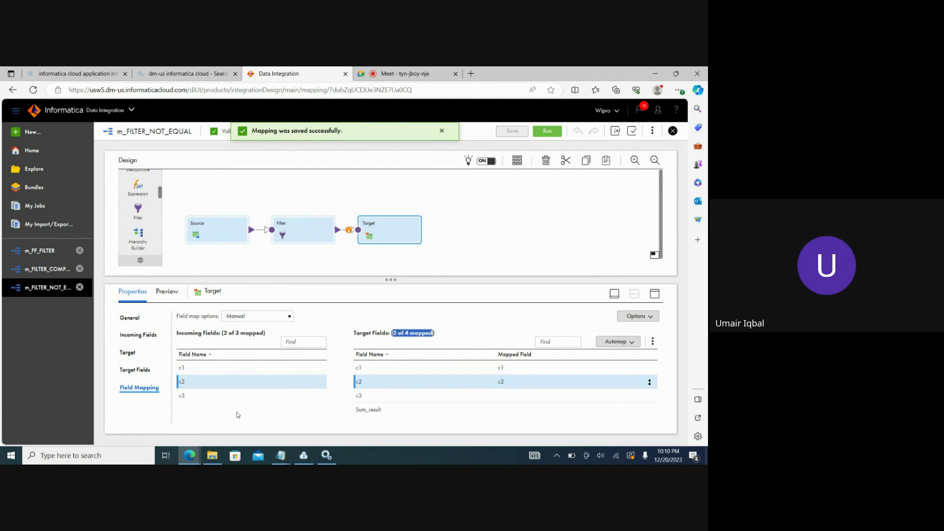
pyautogui.click(214, 396)
pyautogui.click(364, 399)
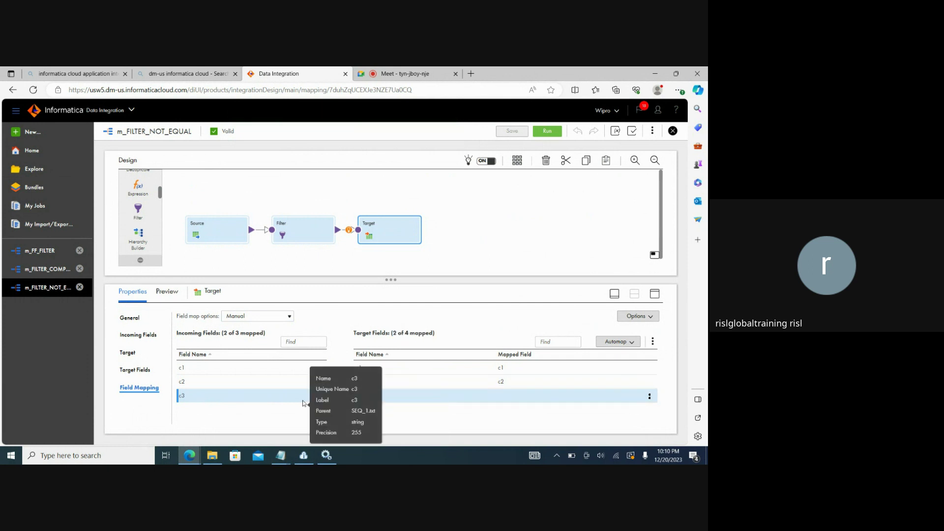
pyautogui.moveTo(303, 402); pyautogui.dragTo(372, 397)
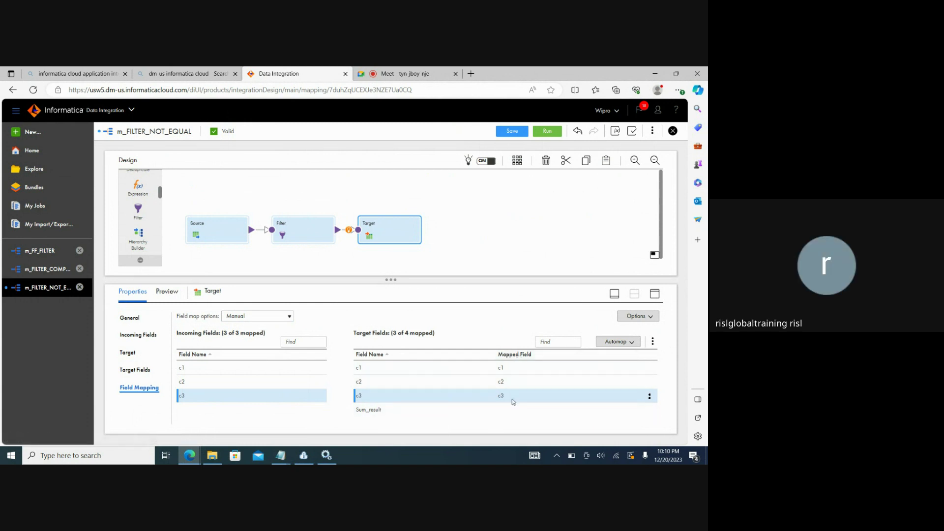
pyautogui.click(282, 365)
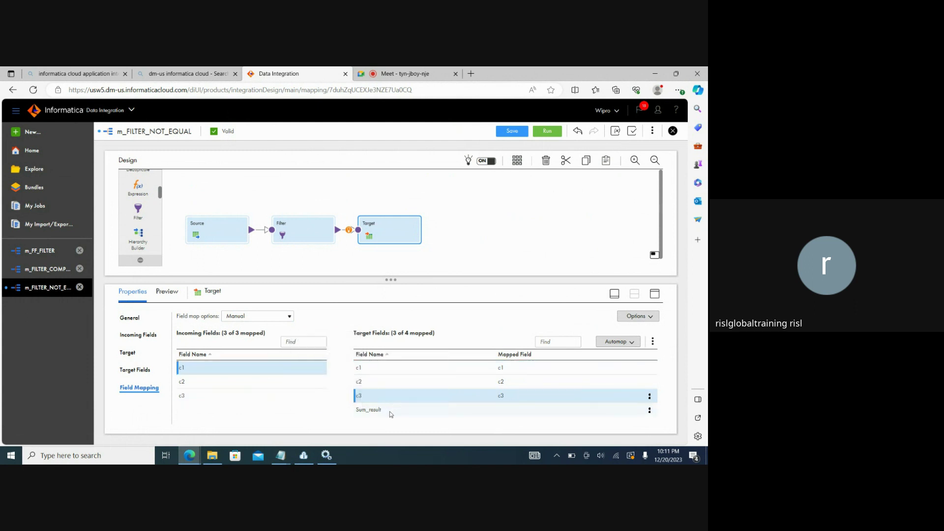
pyautogui.moveTo(390, 414)
pyautogui.click(508, 385)
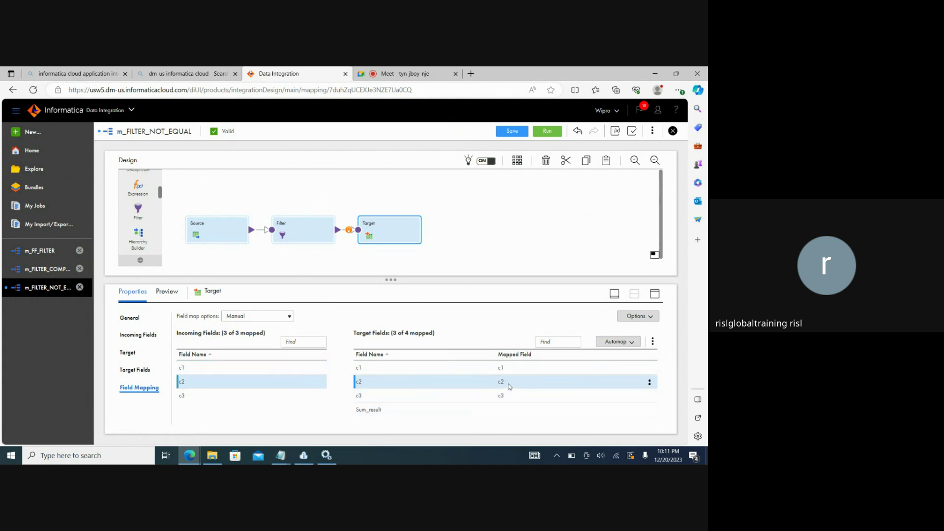
pyautogui.click(505, 370)
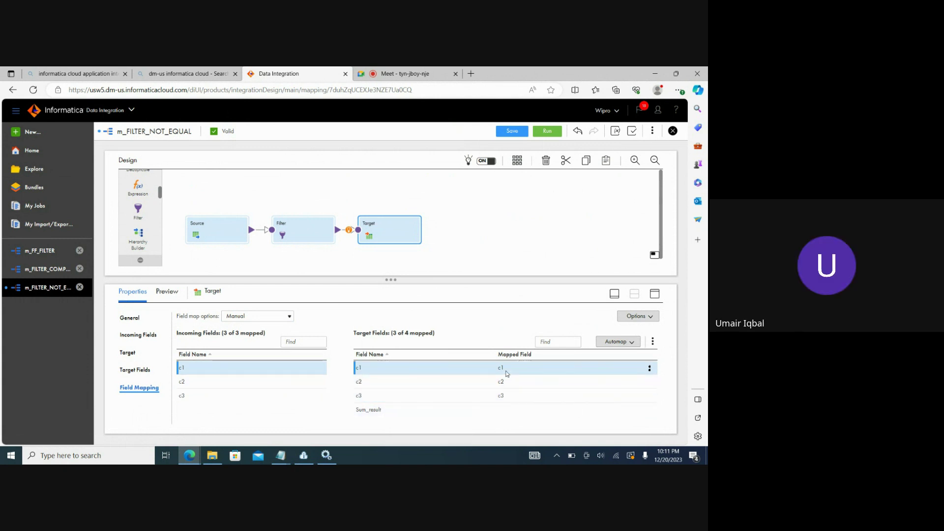
pyautogui.click(504, 397)
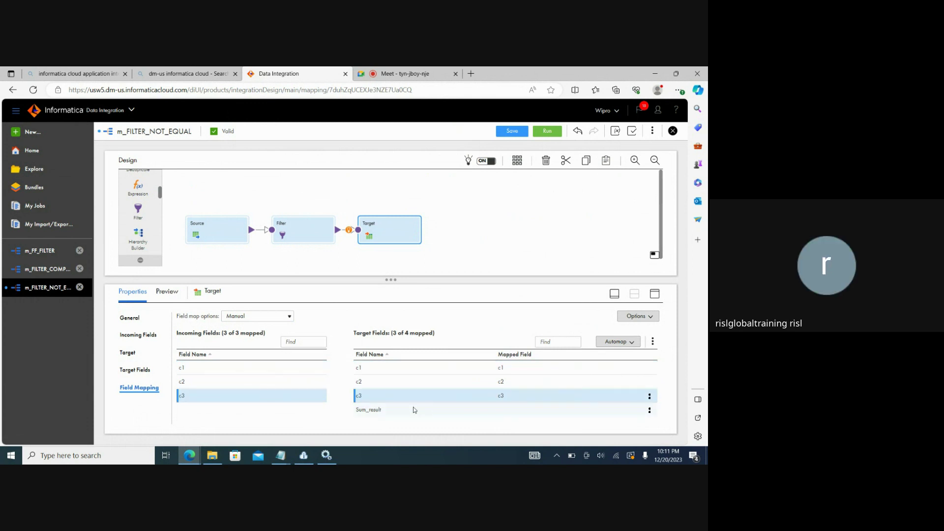
pyautogui.moveTo(408, 409)
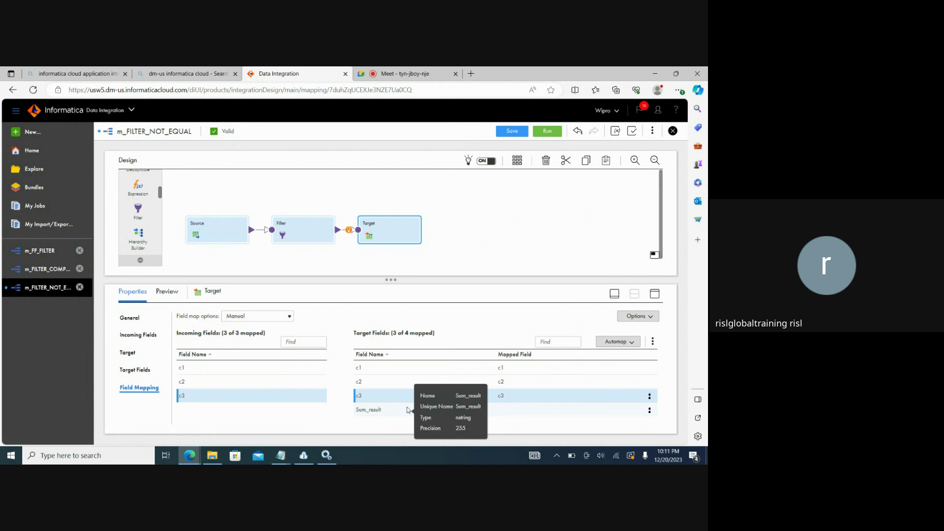
# Unmap target fields c2 and c3 in the Target's field mapping.
pyautogui.click(649, 383)
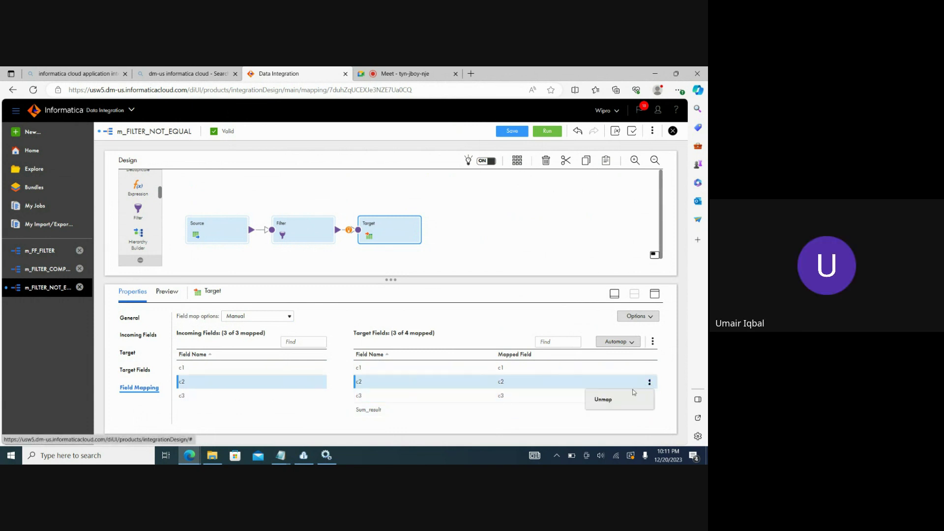
pyautogui.click(615, 400)
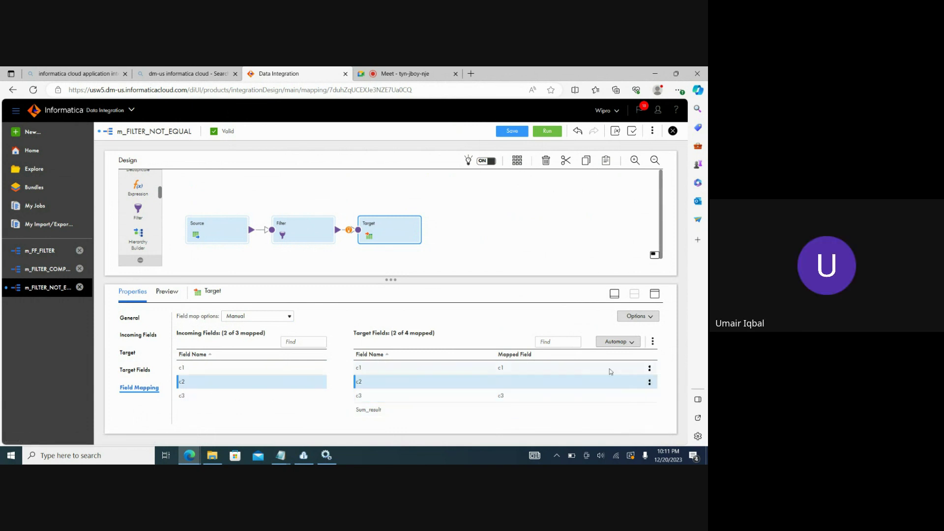
pyautogui.click(649, 395)
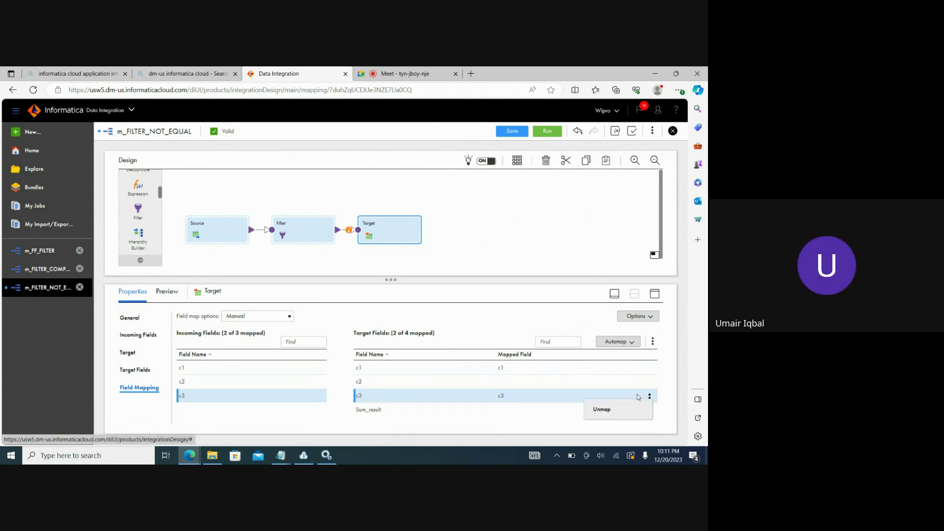
pyautogui.click(613, 410)
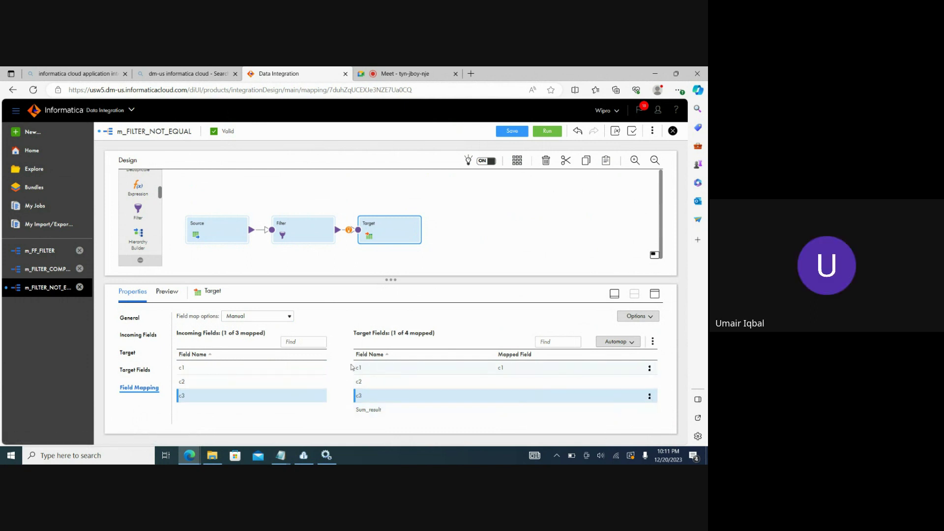
# Try mapping incoming field c1 to the Sum_result target field as well, and unmap Sum_result again.
pyautogui.moveTo(302, 365)
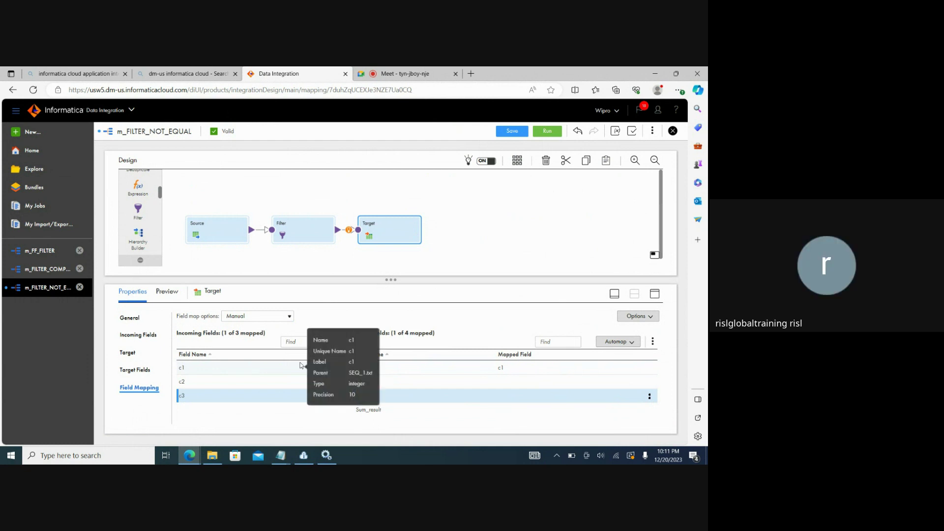
pyautogui.click(301, 366)
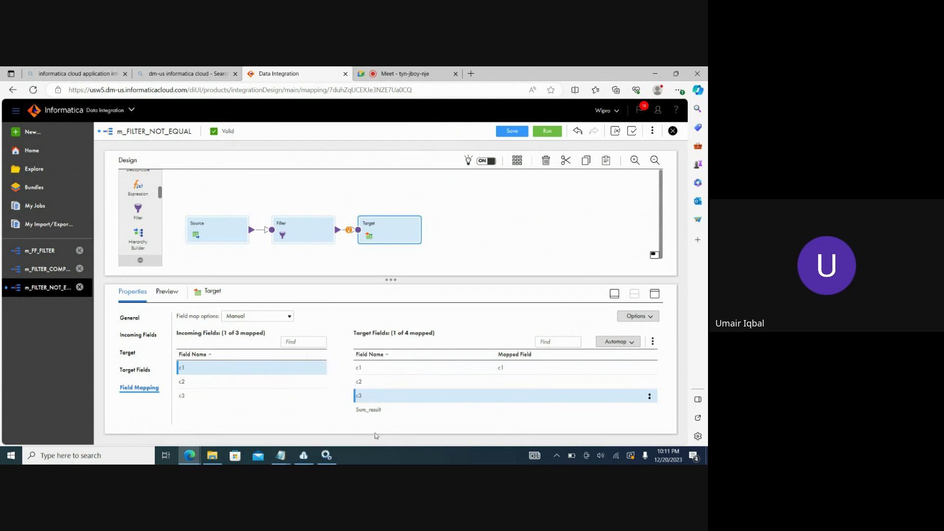
pyautogui.click(372, 411)
pyautogui.moveTo(371, 413)
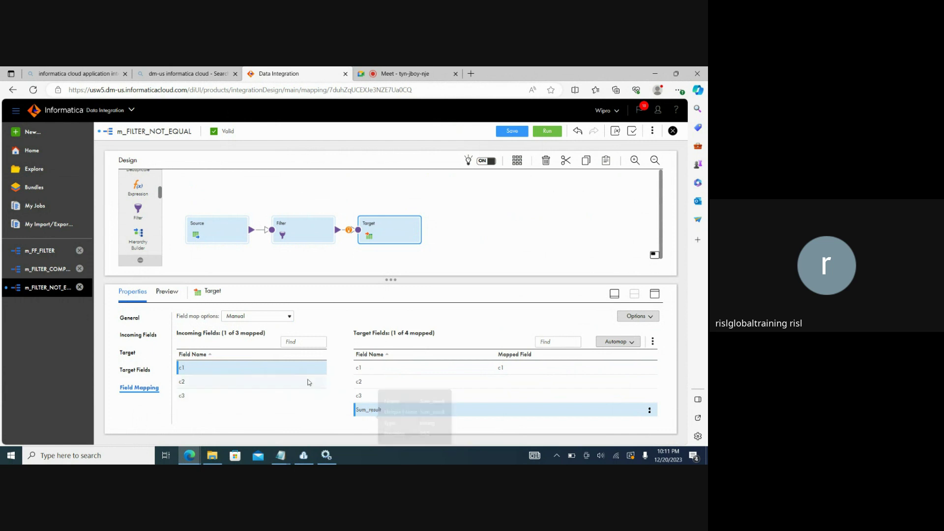
pyautogui.moveTo(301, 371); pyautogui.dragTo(378, 415)
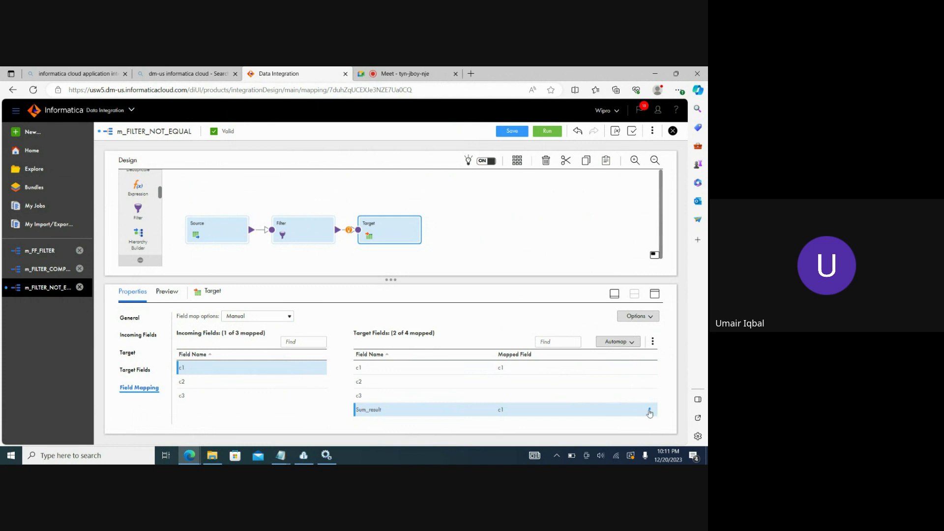
pyautogui.click(650, 411)
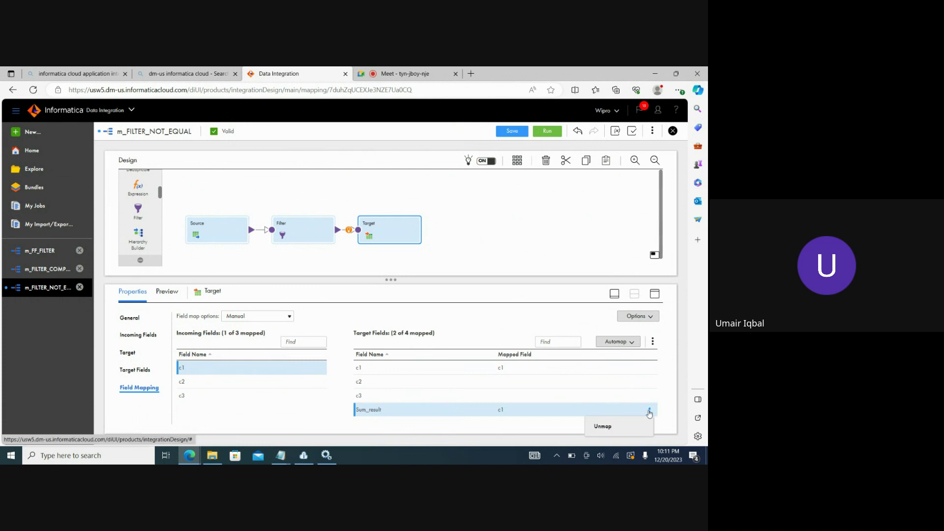
pyautogui.click(614, 424)
# Save the m_FILTER_NOT_EQUAL mapping and switch to the Google Meet call.
pyautogui.click(510, 131)
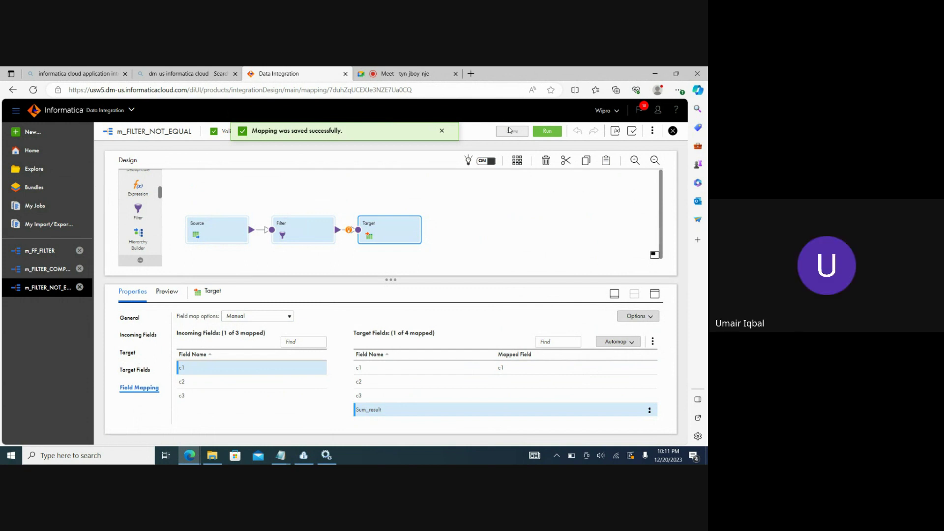
pyautogui.click(396, 73)
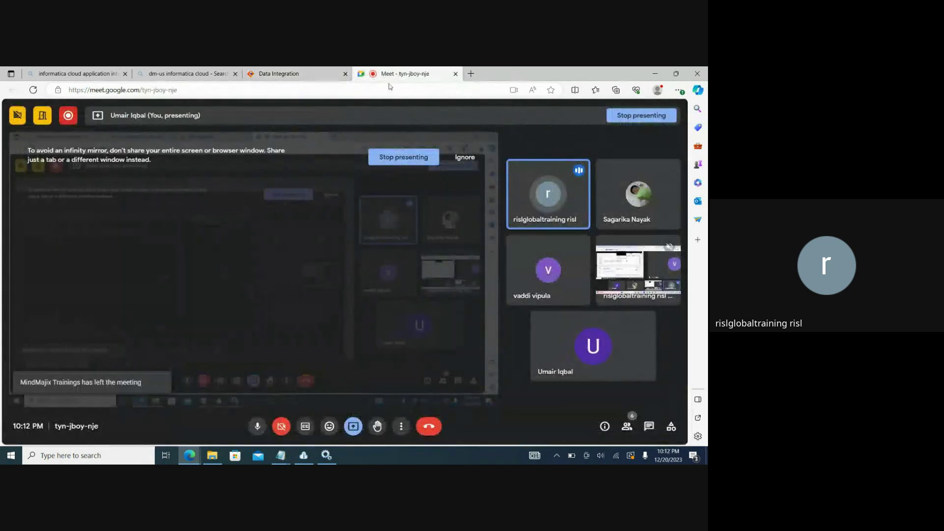